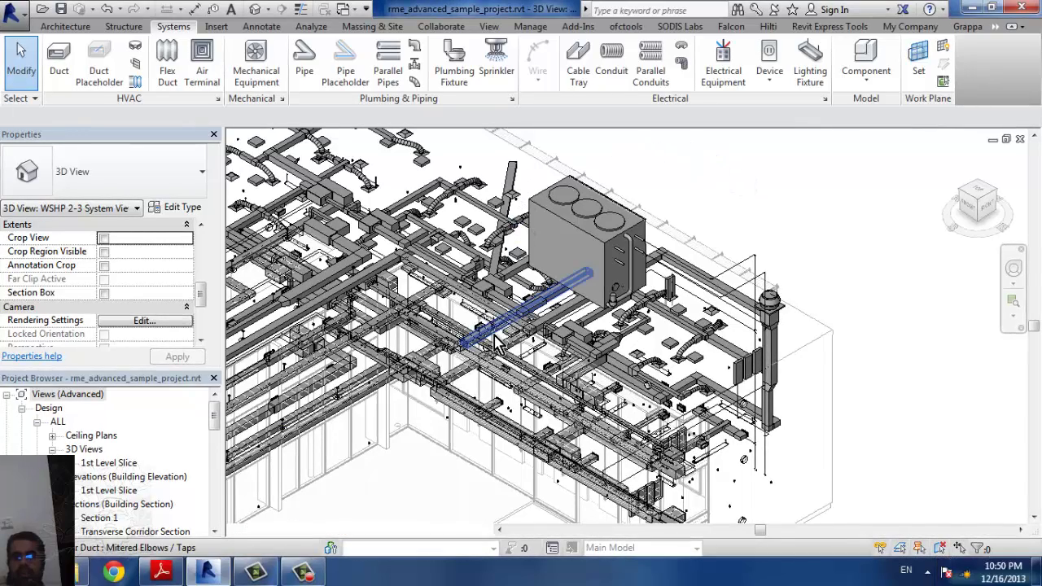
Step: Zoom and pan the 3D view to the open area beside the existing ductwork
{"action": "scroll", "coordinate": [496, 244], "scroll_direction": "up", "scroll_amount": 5}
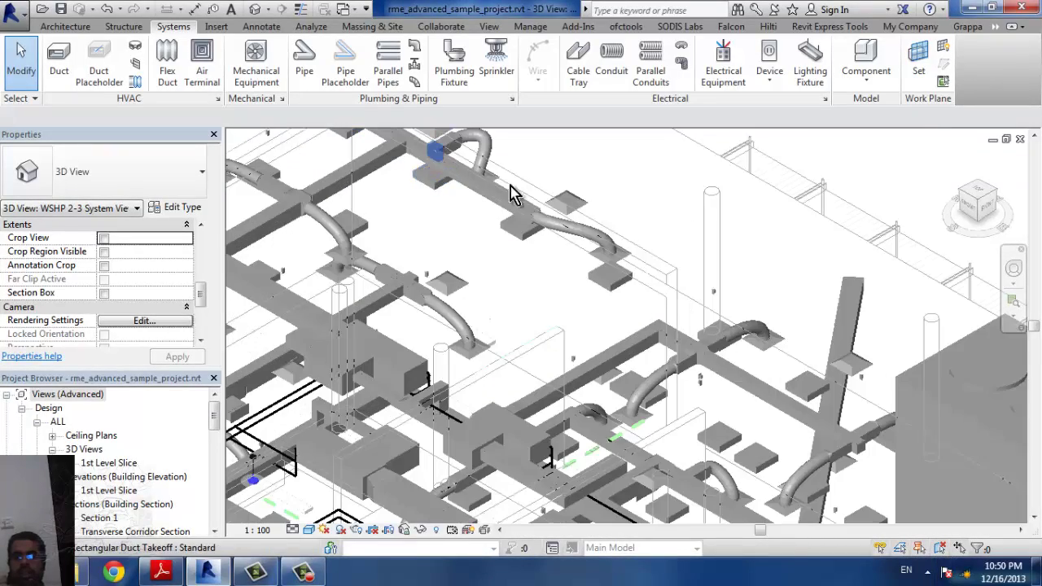
{"action": "middle_click_drag", "start_coordinate": [512, 238], "coordinate": [512, 320]}
{"action": "scroll", "coordinate": [512, 320], "scroll_direction": "down", "scroll_amount": 3}
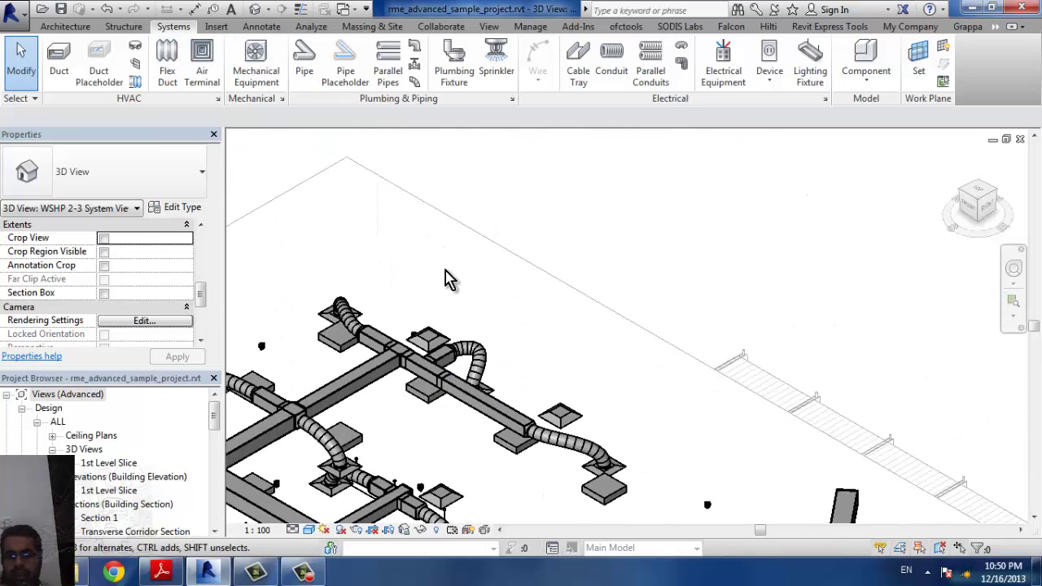
Step: Draw a two-segment L-shaped 400 × 300 duct run at 3263 offset with DT, then select the whole chain
{"action": "key", "text": "d"}
{"action": "key", "text": "t"}
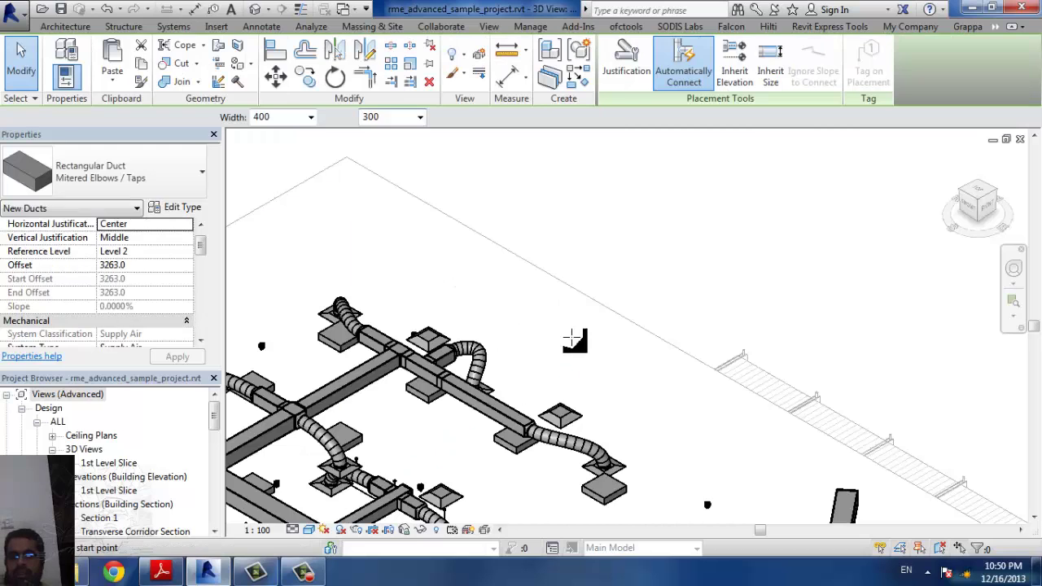
{"action": "left_click", "coordinate": [572, 338]}
{"action": "left_click", "coordinate": [377, 221]}
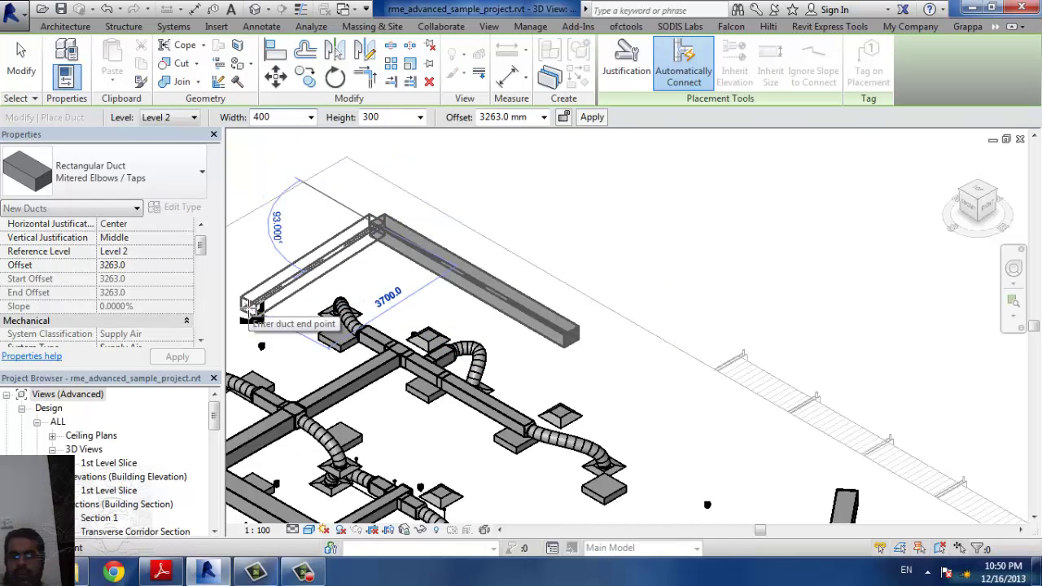
{"action": "left_click", "coordinate": [249, 303]}
{"action": "key", "text": "Escape"}
{"action": "key", "text": "Escape"}
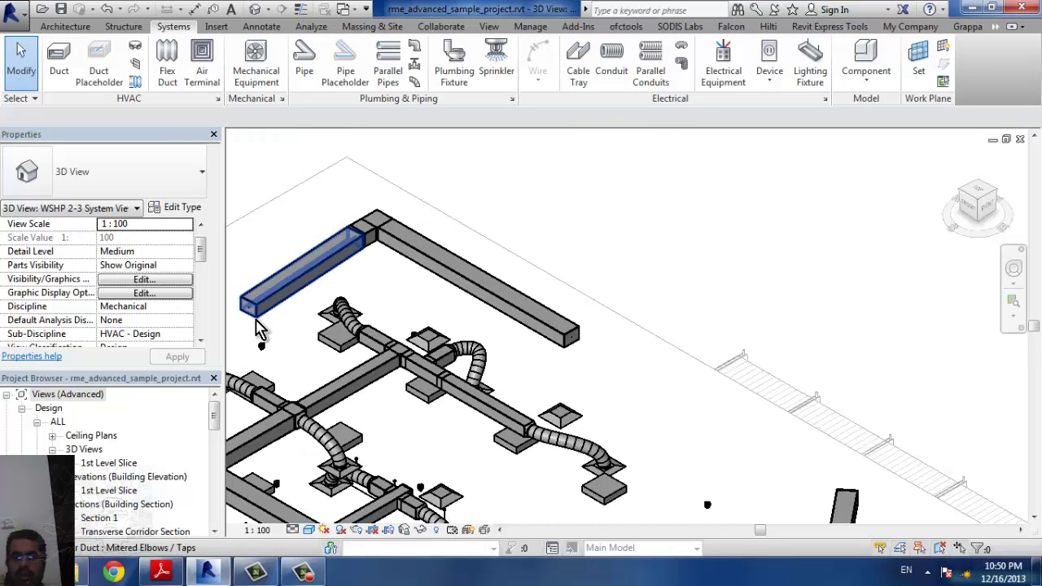
{"action": "key", "text": "Tab"}
{"action": "left_click", "coordinate": [282, 353]}
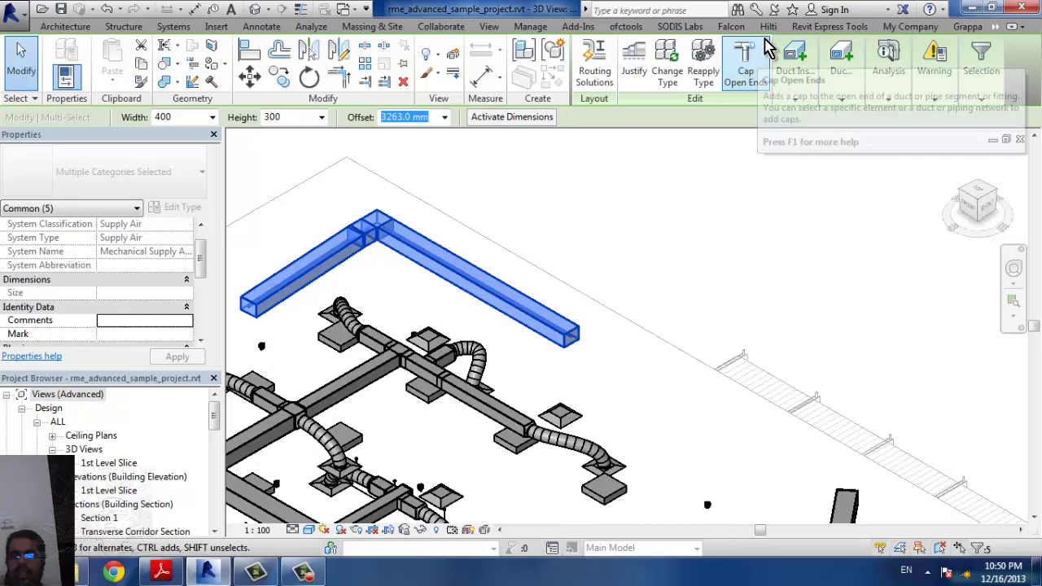
Step: Add end caps to both open ends of the selected duct run and dismiss the warning
{"action": "left_click", "coordinate": [753, 76]}
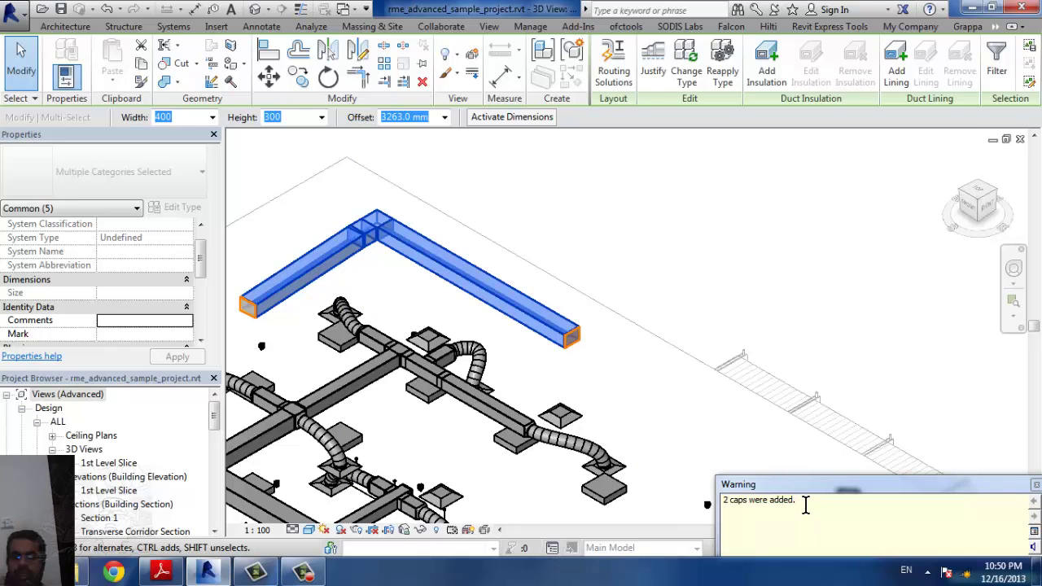
{"action": "left_click", "coordinate": [638, 224]}
Step: Zoom in and window-select the first capped duct end to inspect its cap
{"action": "scroll", "coordinate": [491, 257], "scroll_direction": "up", "scroll_amount": 1}
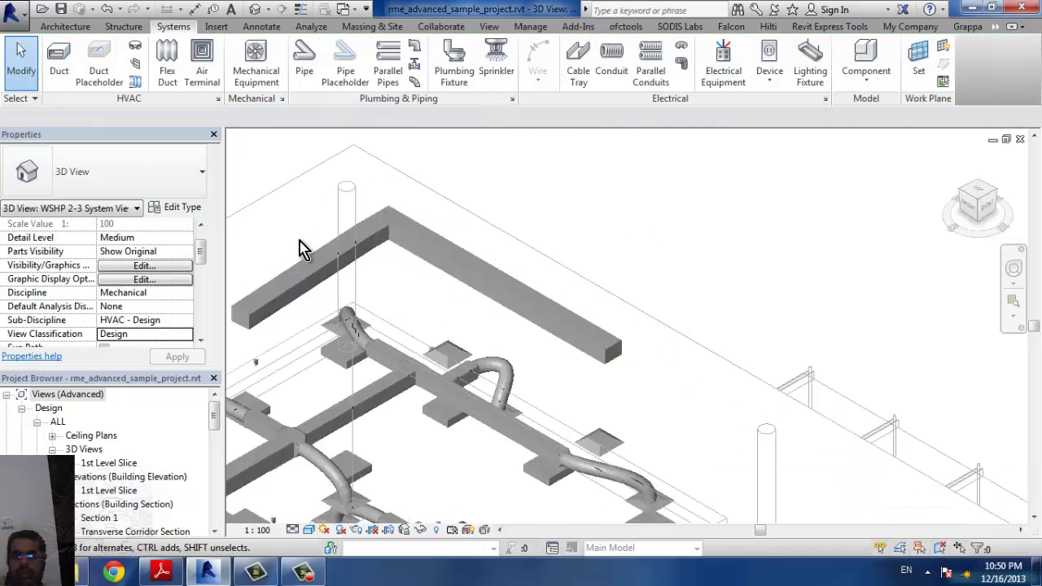
{"action": "scroll", "coordinate": [491, 257], "scroll_direction": "up", "scroll_amount": 1}
{"action": "scroll", "coordinate": [491, 257], "scroll_direction": "down", "scroll_amount": 3}
{"action": "scroll", "coordinate": [594, 290], "scroll_direction": "up", "scroll_amount": 3}
{"action": "left_click_drag", "start_coordinate": [513, 357], "coordinate": [617, 196]}
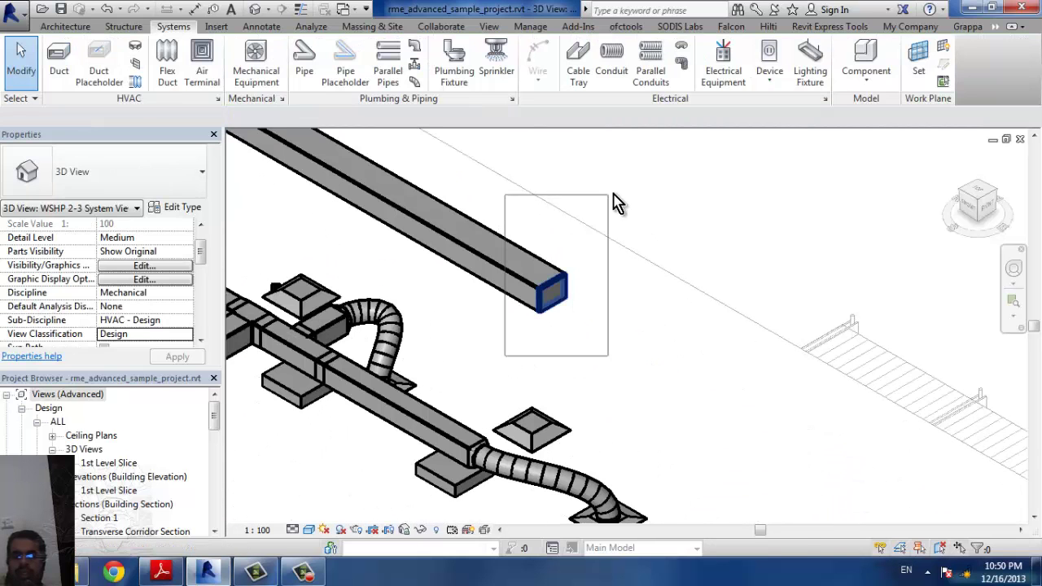
{"action": "middle_click_drag", "start_coordinate": [453, 349], "coordinate": [809, 344]}
{"action": "scroll", "coordinate": [493, 326], "scroll_direction": "down", "scroll_amount": 2}
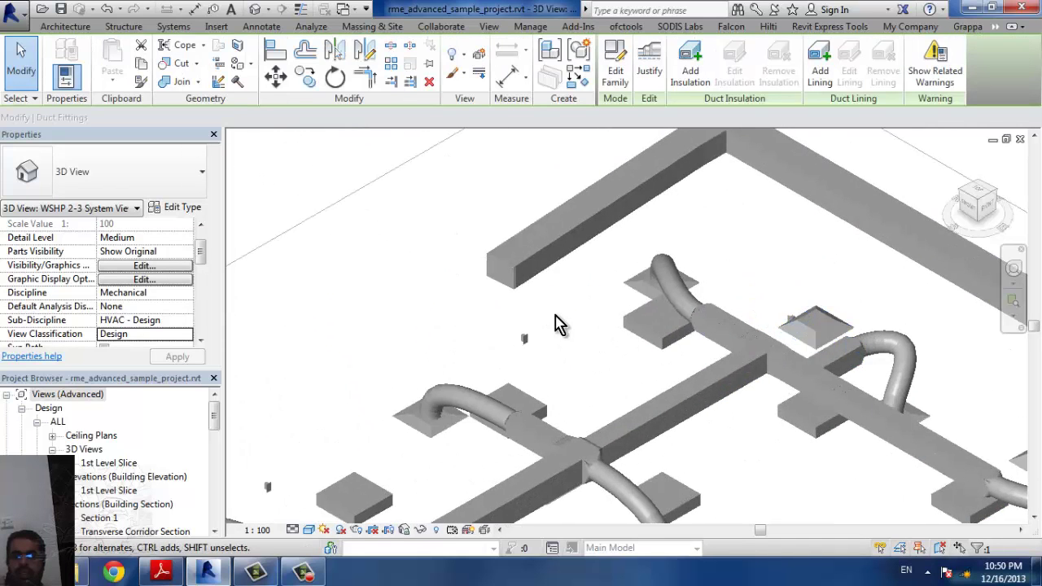
{"action": "left_click", "coordinate": [432, 330]}
Step: Inspect the other capped duct end up close, then deselect and zoom back out
{"action": "scroll", "coordinate": [431, 330], "scroll_direction": "up", "scroll_amount": 1}
{"action": "left_click_drag", "start_coordinate": [431, 329], "coordinate": [547, 196]}
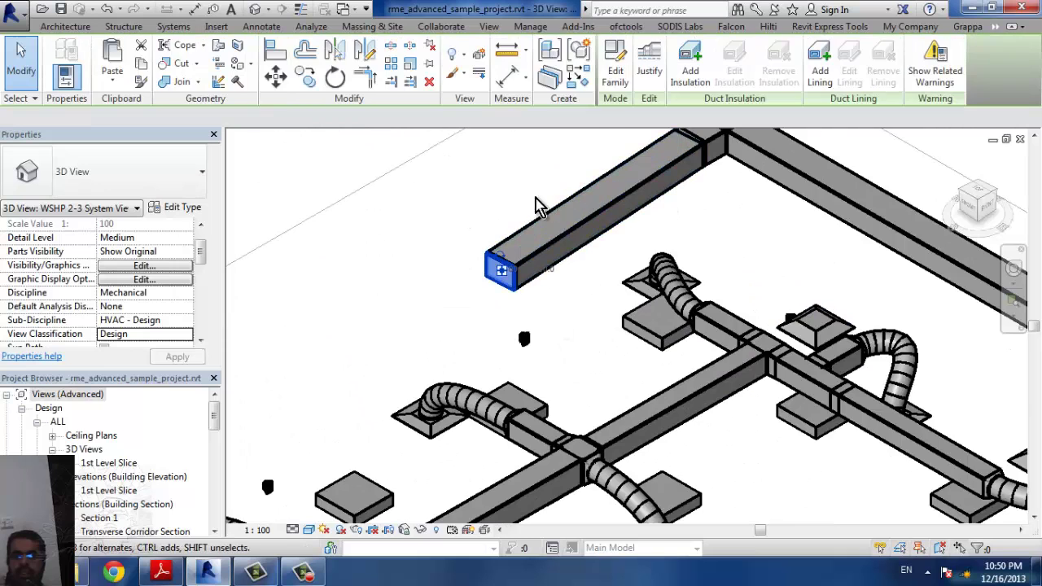
{"action": "scroll", "coordinate": [535, 205], "scroll_direction": "up", "scroll_amount": 3}
{"action": "middle_click_drag", "start_coordinate": [535, 204], "coordinate": [334, 381]}
{"action": "left_click", "coordinate": [372, 305]}
{"action": "scroll", "coordinate": [379, 251], "scroll_direction": "down", "scroll_amount": 2}
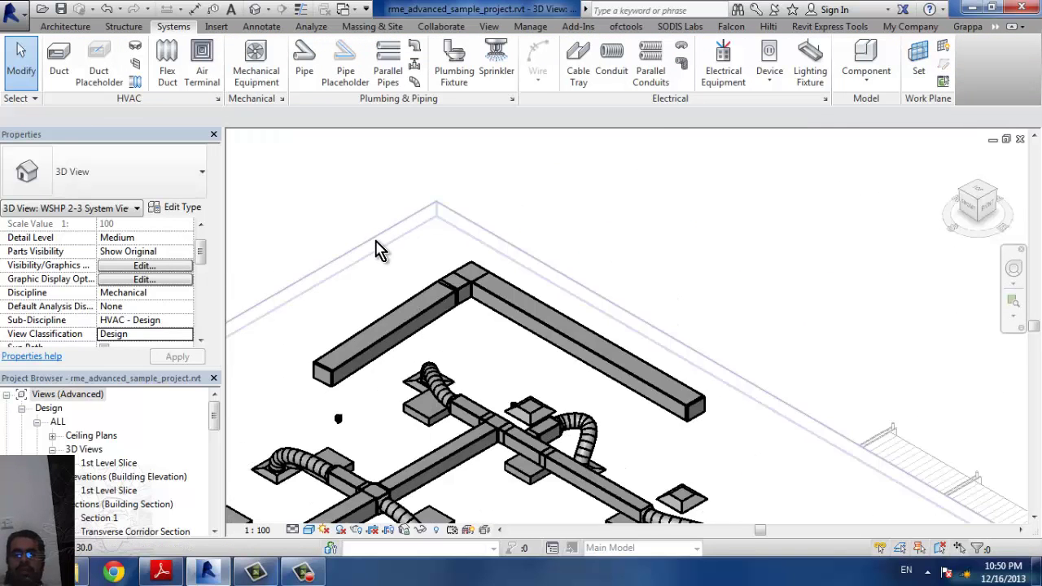
{"action": "scroll", "coordinate": [390, 266], "scroll_direction": "up", "scroll_amount": 1}
{"action": "scroll", "coordinate": [310, 154], "scroll_direction": "down", "scroll_amount": 2}
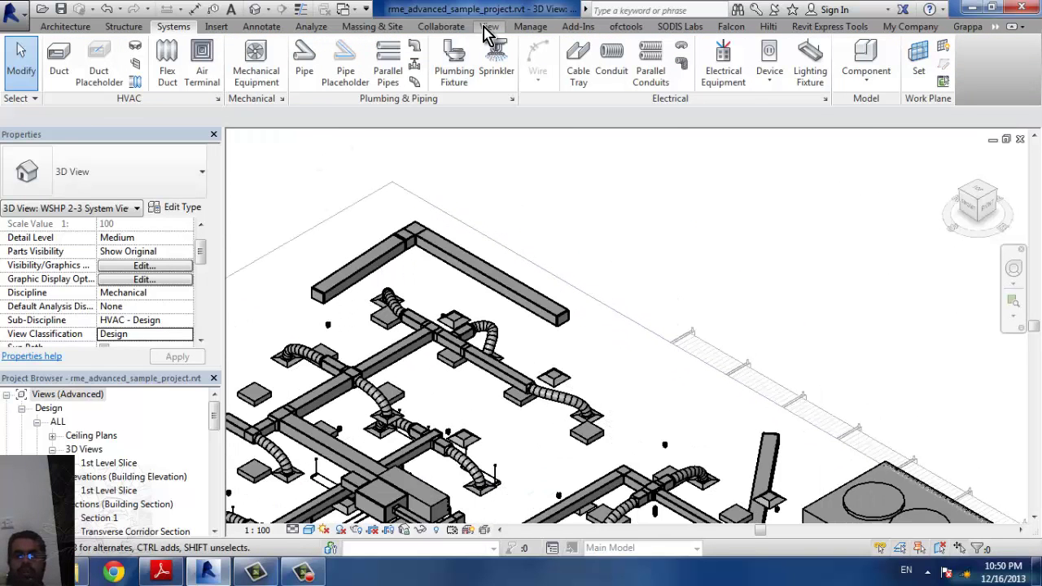
{"action": "left_click", "coordinate": [490, 27]}
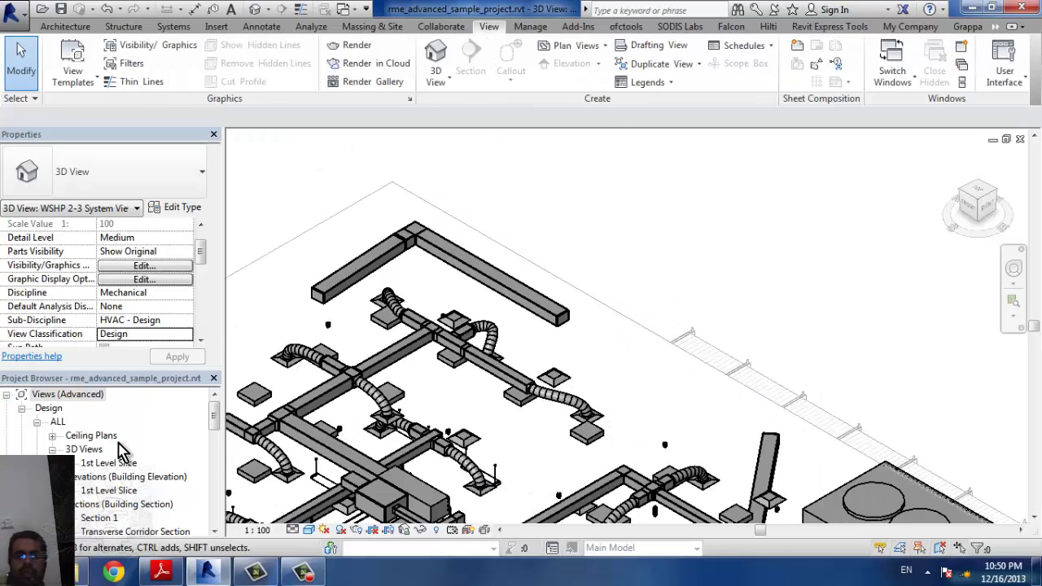
Step: Open the Level 2 Ceiling Plan and start a sketched callout
{"action": "left_click", "coordinate": [91, 436]}
{"action": "double_click", "coordinate": [91, 435]}
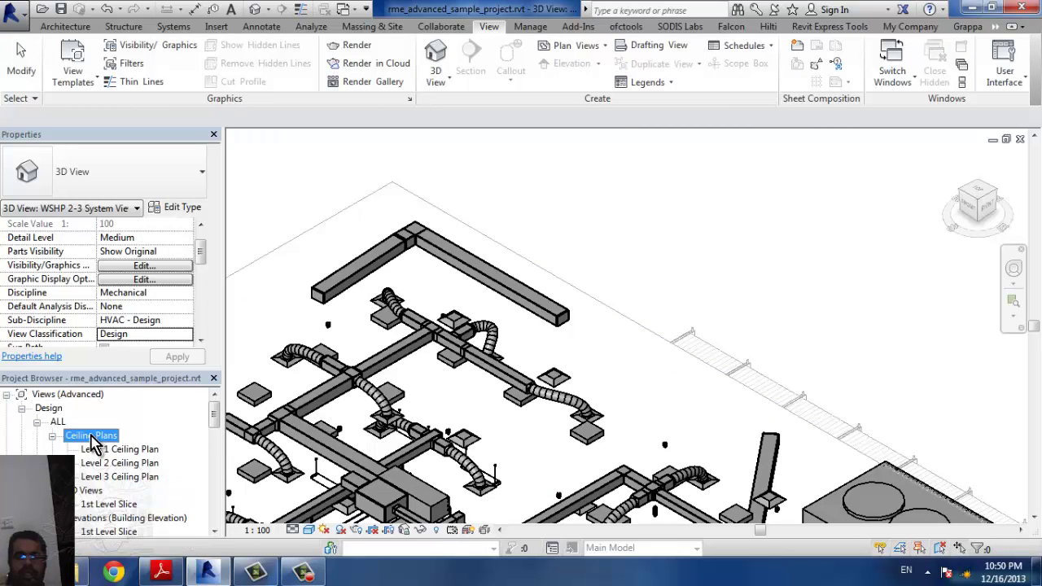
{"action": "left_click", "coordinate": [126, 463]}
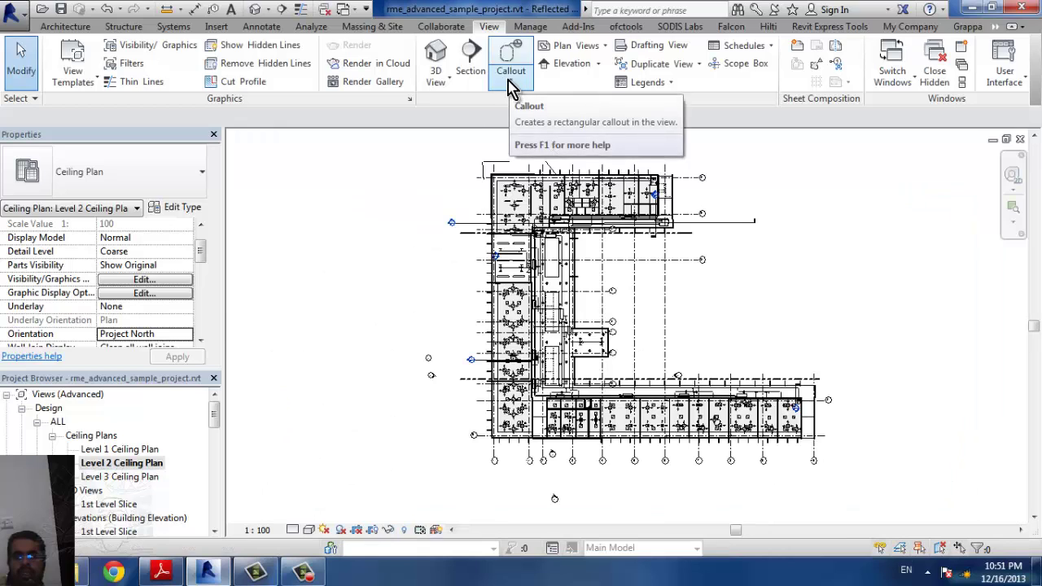
{"action": "left_click", "coordinate": [511, 80]}
{"action": "left_click", "coordinate": [530, 140]}
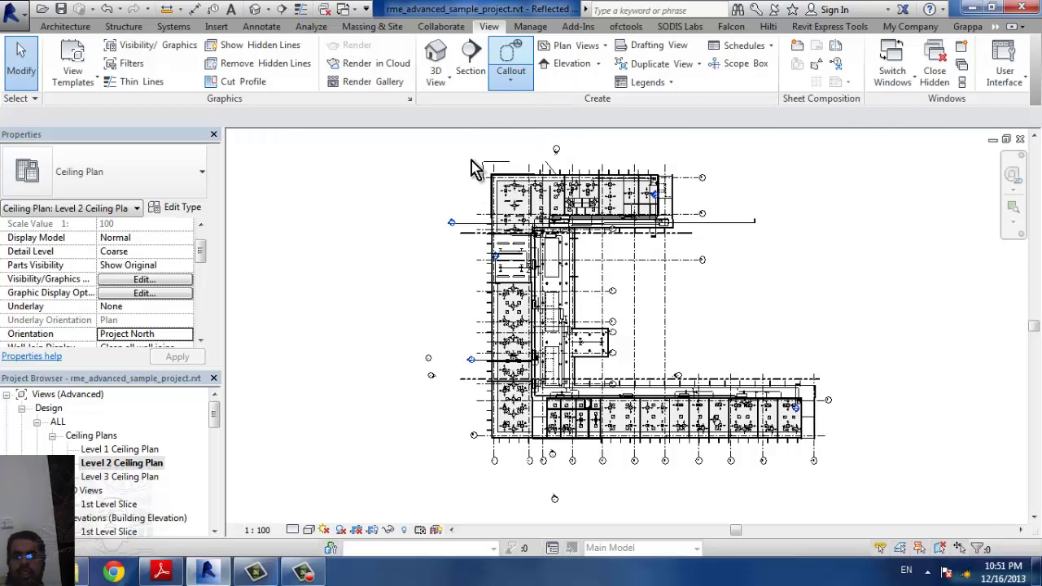
Step: Sketch a closed line boundary around the building's upper-left wing
{"action": "left_click", "coordinate": [642, 50]}
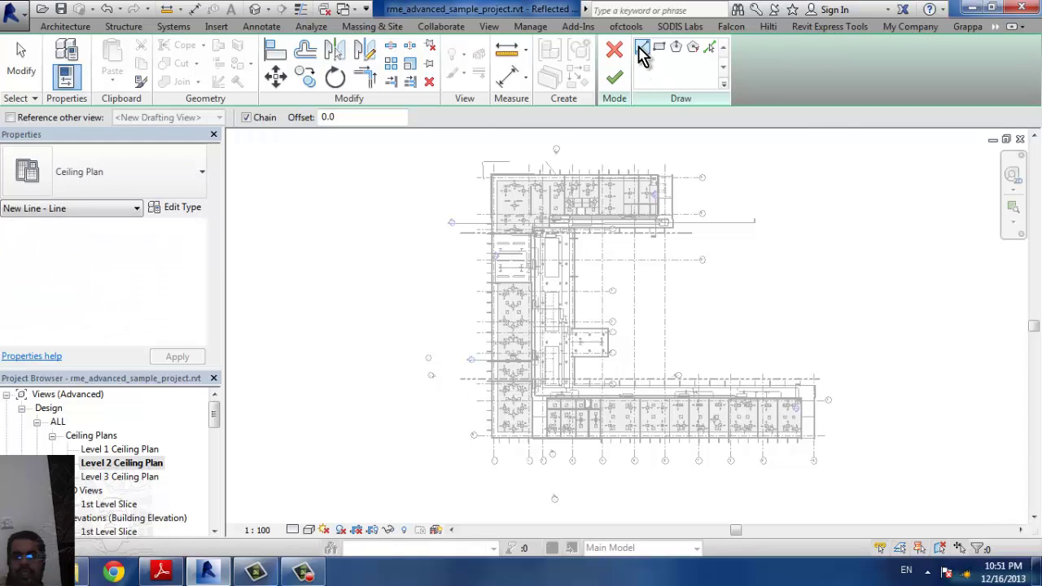
{"action": "left_click", "coordinate": [468, 162]}
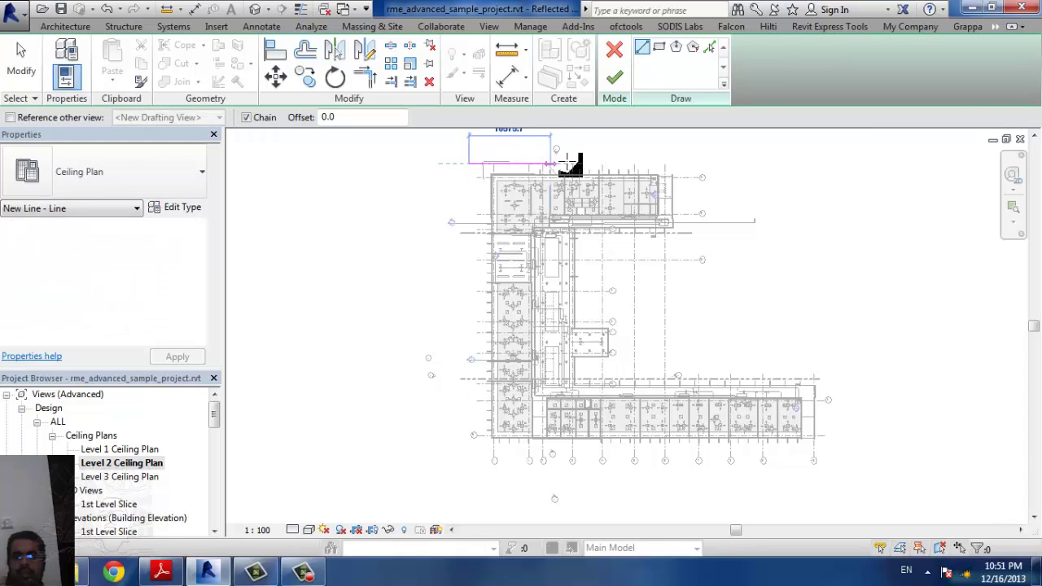
{"action": "left_click", "coordinate": [599, 163]}
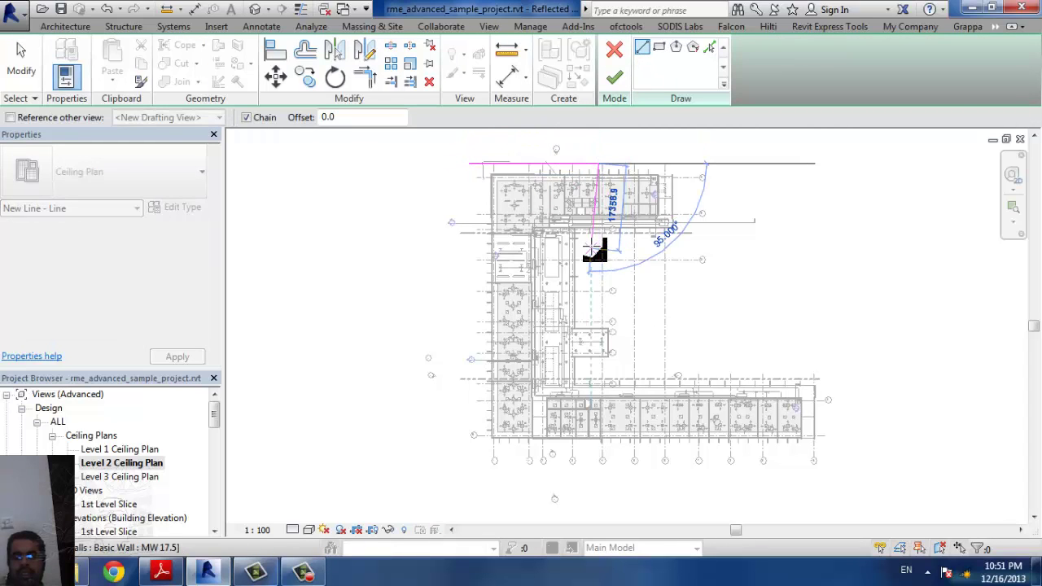
{"action": "left_click", "coordinate": [534, 244]}
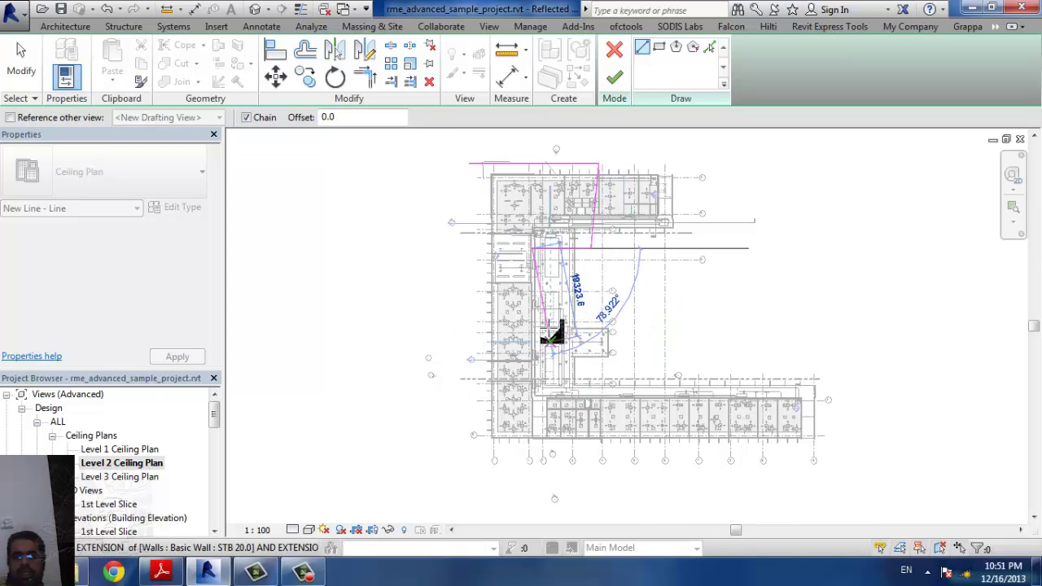
{"action": "left_click", "coordinate": [553, 329]}
{"action": "left_click", "coordinate": [461, 326]}
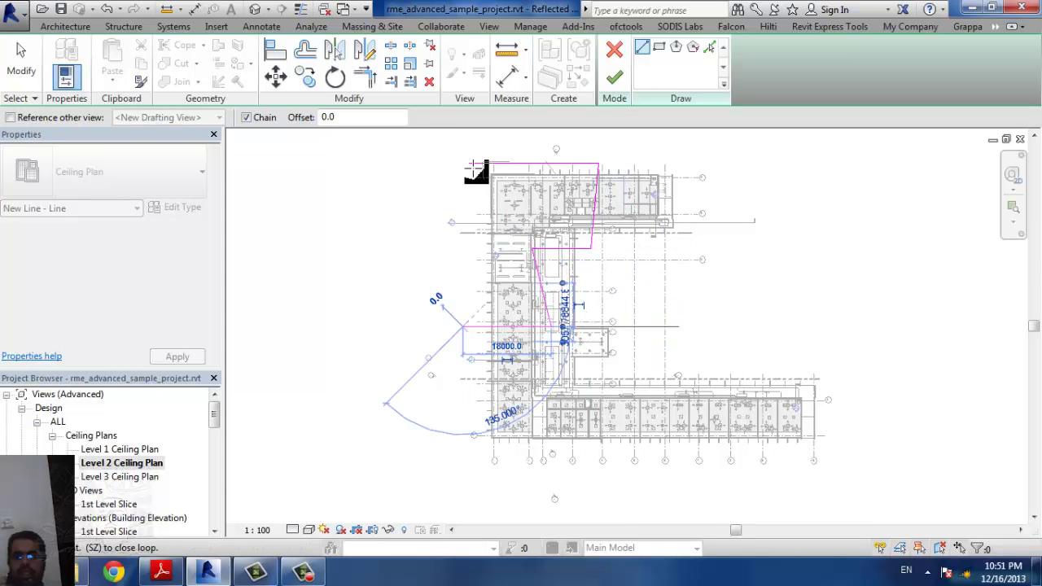
{"action": "left_click", "coordinate": [464, 163]}
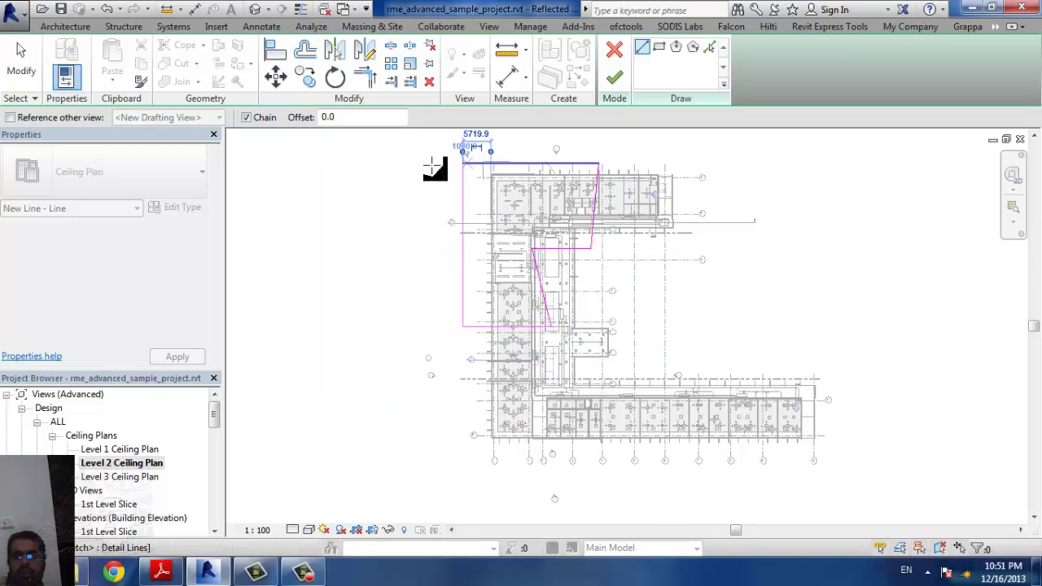
Step: Finish the callout sketch and go to the new 1:50 callout view
{"action": "left_click", "coordinate": [614, 79]}
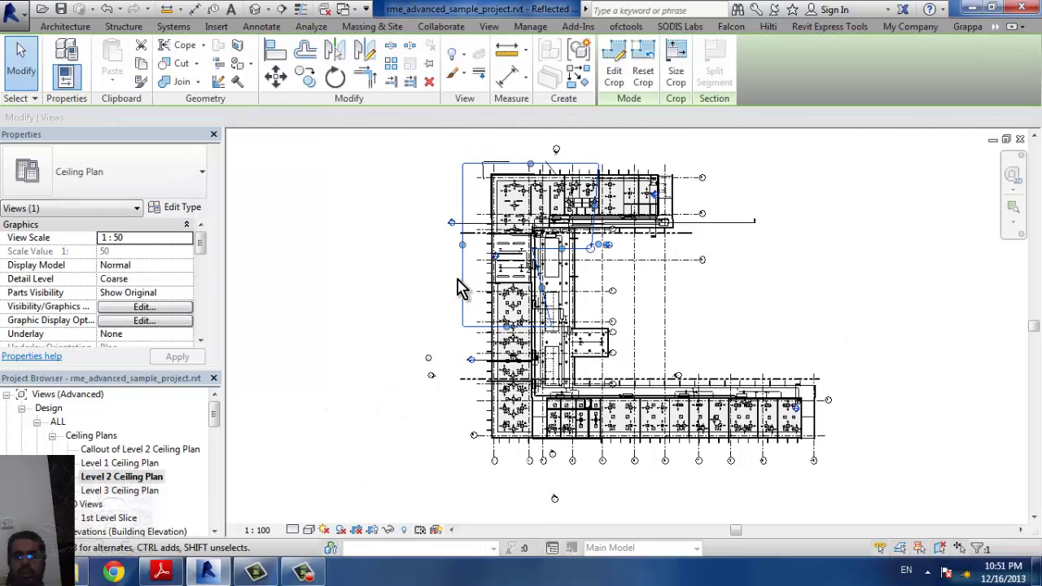
{"action": "right_click", "coordinate": [459, 288]}
{"action": "left_click", "coordinate": [518, 249]}
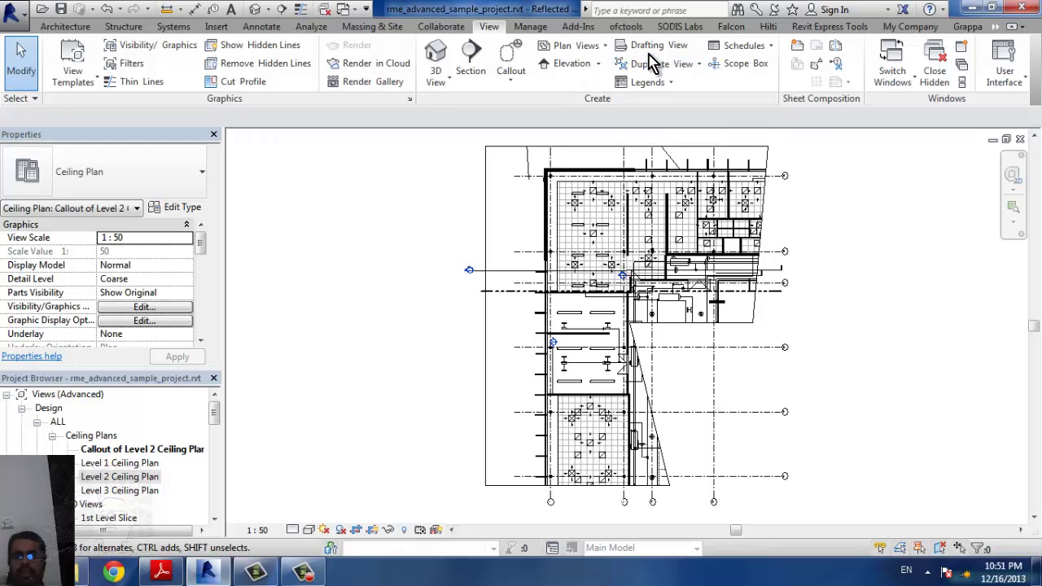
Step: Create a new quantity schedule for the Windows category
{"action": "left_click", "coordinate": [742, 46]}
{"action": "left_click", "coordinate": [814, 65]}
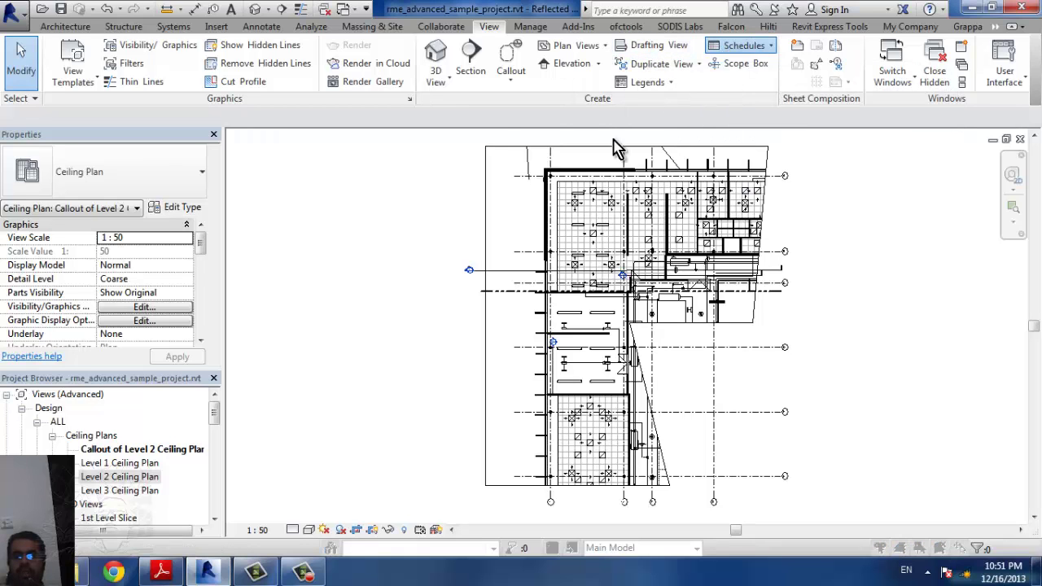
{"action": "scroll", "coordinate": [436, 338], "scroll_direction": "down", "scroll_amount": 3}
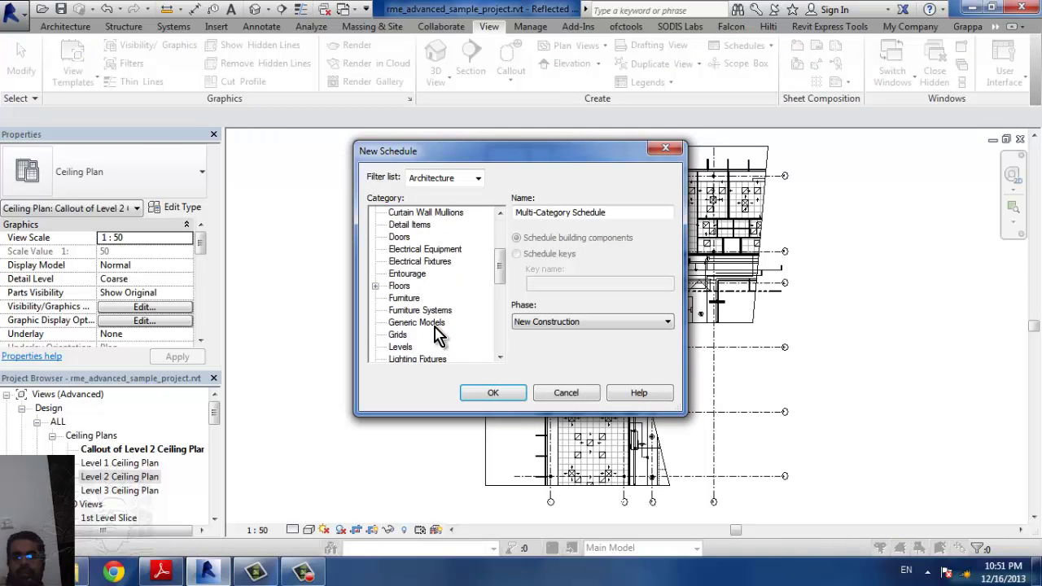
{"action": "scroll", "coordinate": [433, 333], "scroll_direction": "down", "scroll_amount": 7}
{"action": "left_click", "coordinate": [405, 339]}
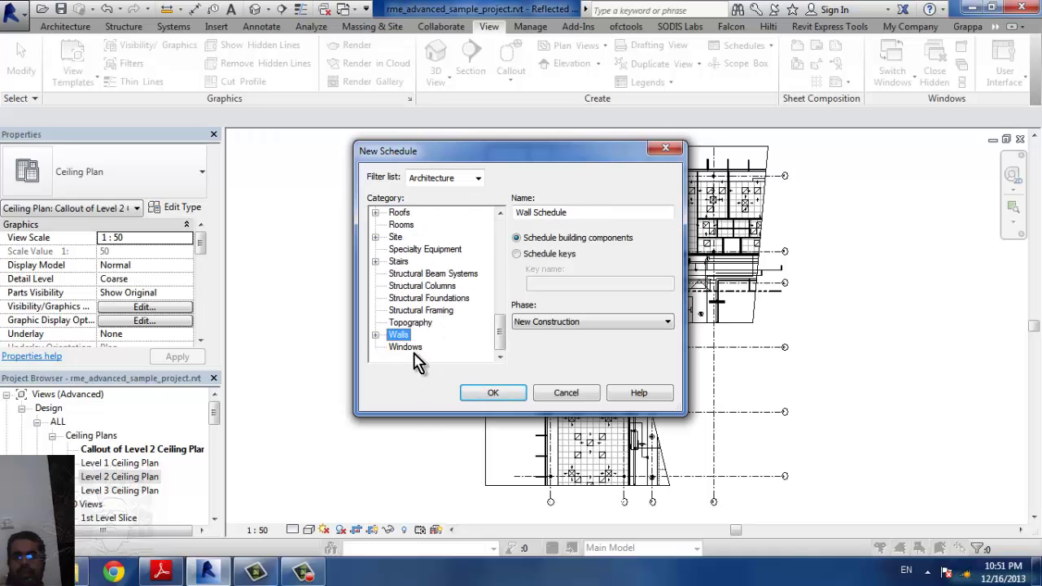
{"action": "left_click", "coordinate": [406, 346]}
{"action": "left_click", "coordinate": [495, 394]}
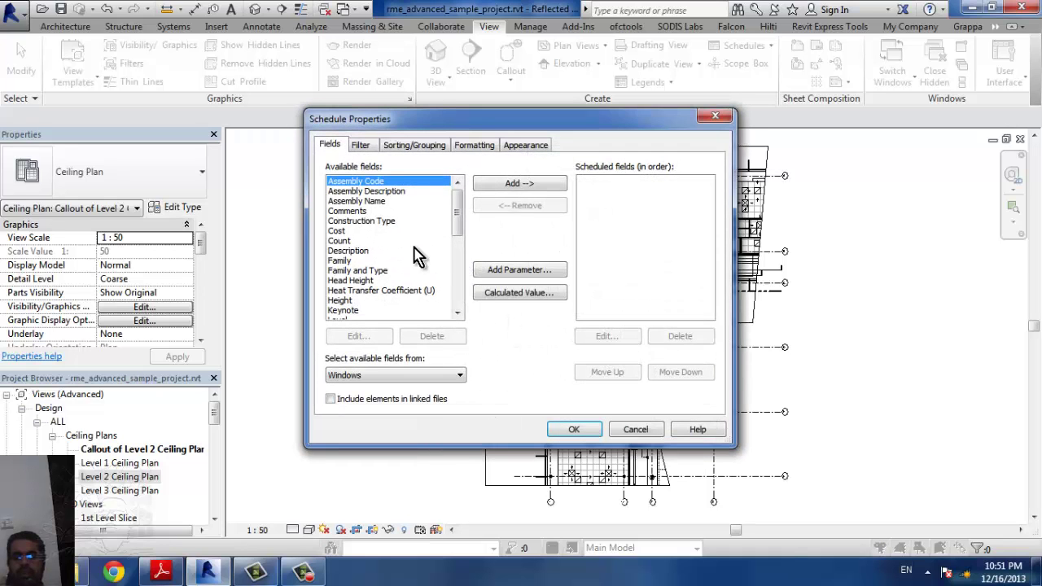
Step: Add Head Height, Keynote, Description, Count and Width fields to the Window Schedule
{"action": "left_click", "coordinate": [359, 221]}
{"action": "double_click", "coordinate": [359, 280]}
{"action": "double_click", "coordinate": [366, 300]}
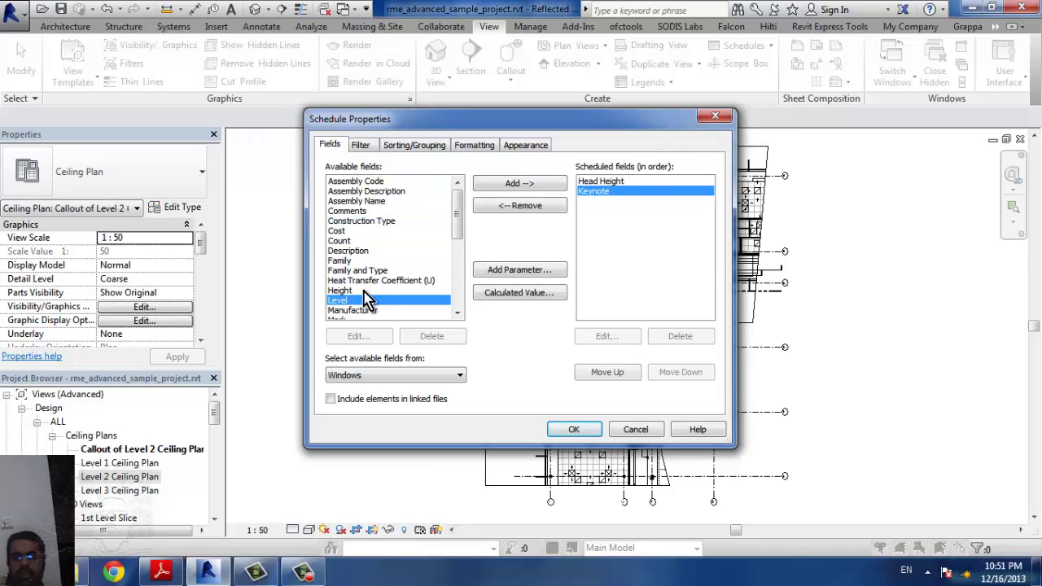
{"action": "double_click", "coordinate": [365, 251]}
{"action": "double_click", "coordinate": [362, 241]}
{"action": "scroll", "coordinate": [365, 255], "scroll_direction": "down", "scroll_amount": 1}
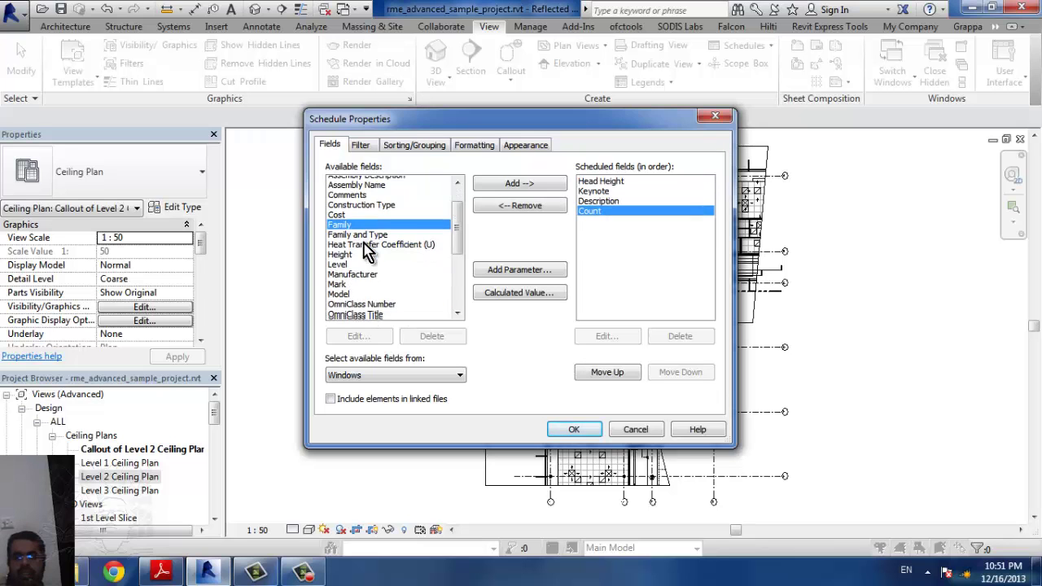
{"action": "scroll", "coordinate": [367, 285], "scroll_direction": "down", "scroll_amount": 8}
{"action": "double_click", "coordinate": [355, 311]}
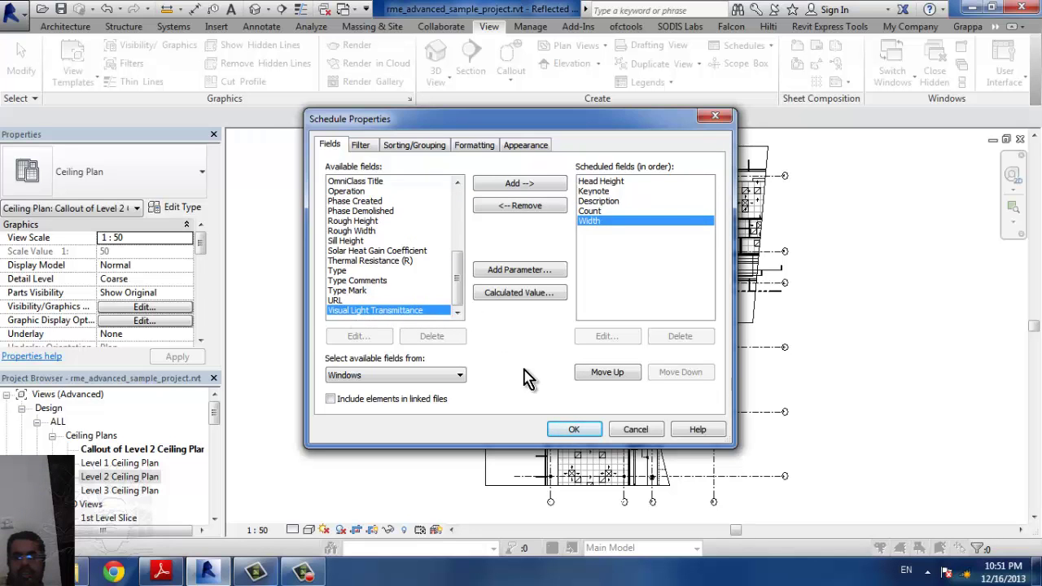
{"action": "left_click", "coordinate": [576, 430]}
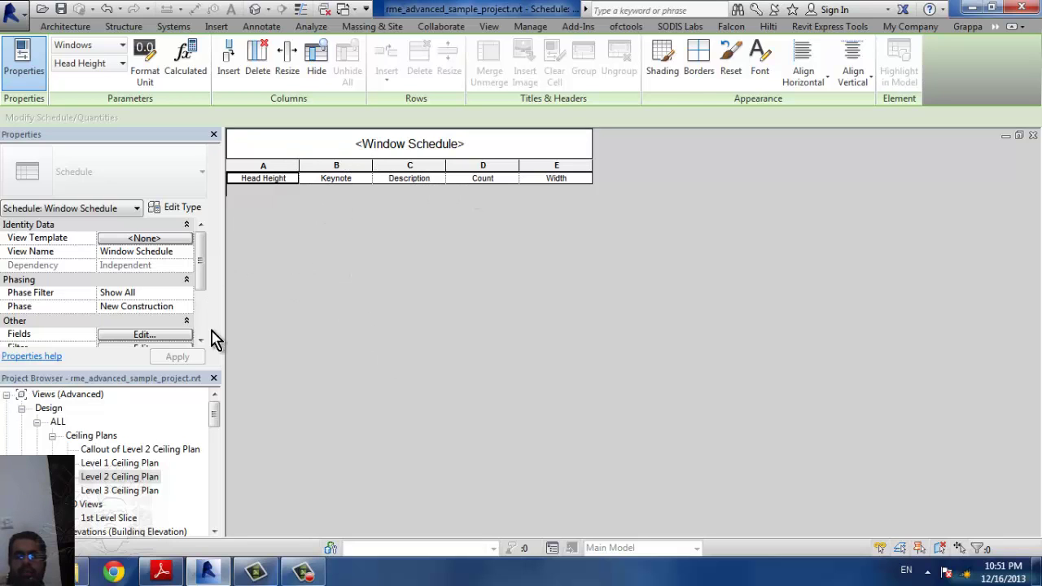
Step: Close the Window Schedule and begin a new Schedule/Quantities
{"action": "left_click", "coordinate": [1032, 136]}
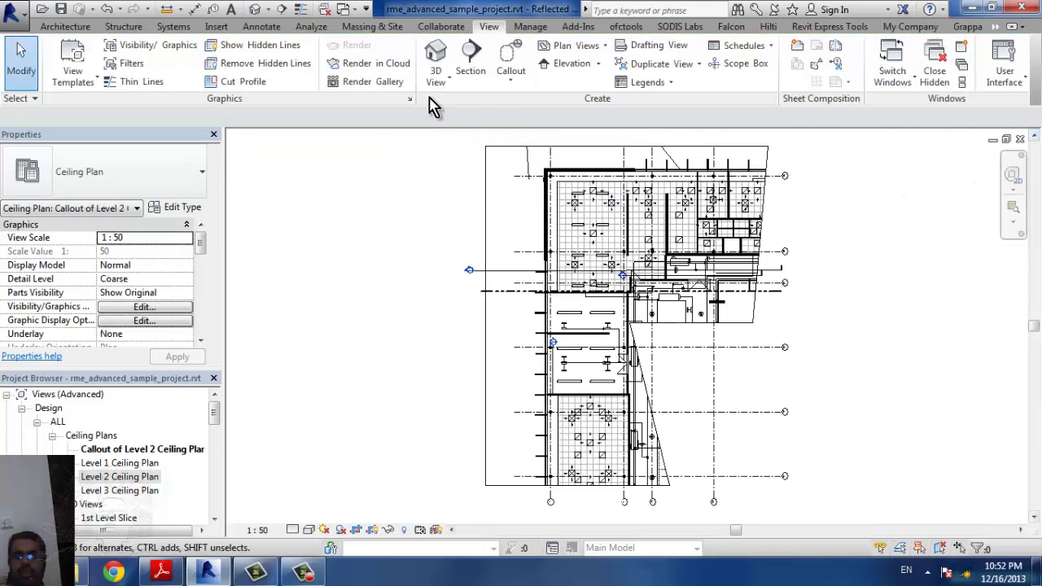
{"action": "left_click", "coordinate": [755, 53]}
{"action": "left_click", "coordinate": [753, 67]}
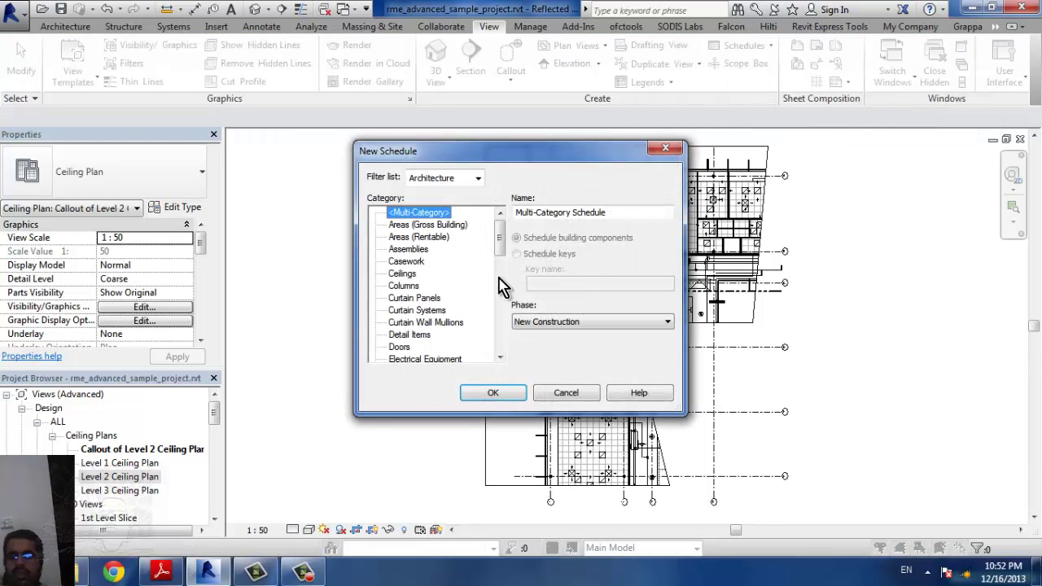
{"action": "left_click", "coordinate": [399, 347]}
{"action": "scroll", "coordinate": [432, 244], "scroll_direction": "down", "scroll_amount": 1}
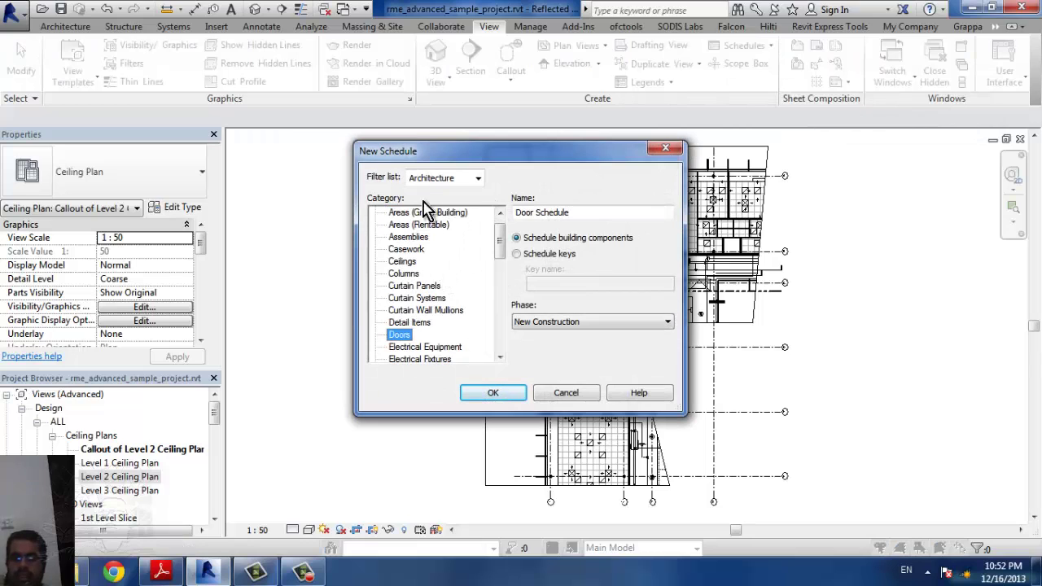
Step: Filter categories to multiple disciplines and create a schedule for Ducts
{"action": "left_click", "coordinate": [440, 178]}
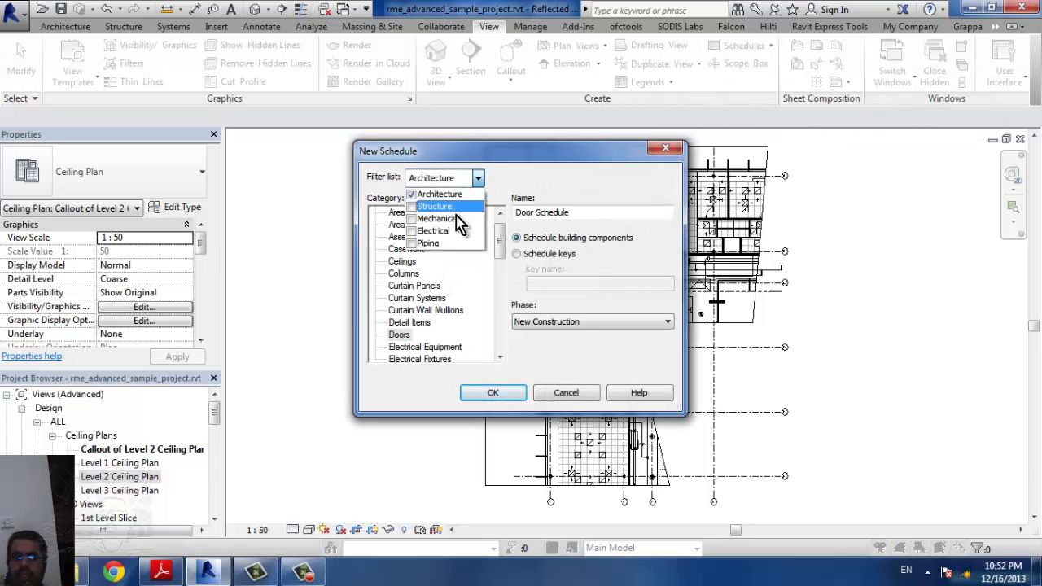
{"action": "left_click", "coordinate": [412, 232]}
{"action": "left_click", "coordinate": [379, 235]}
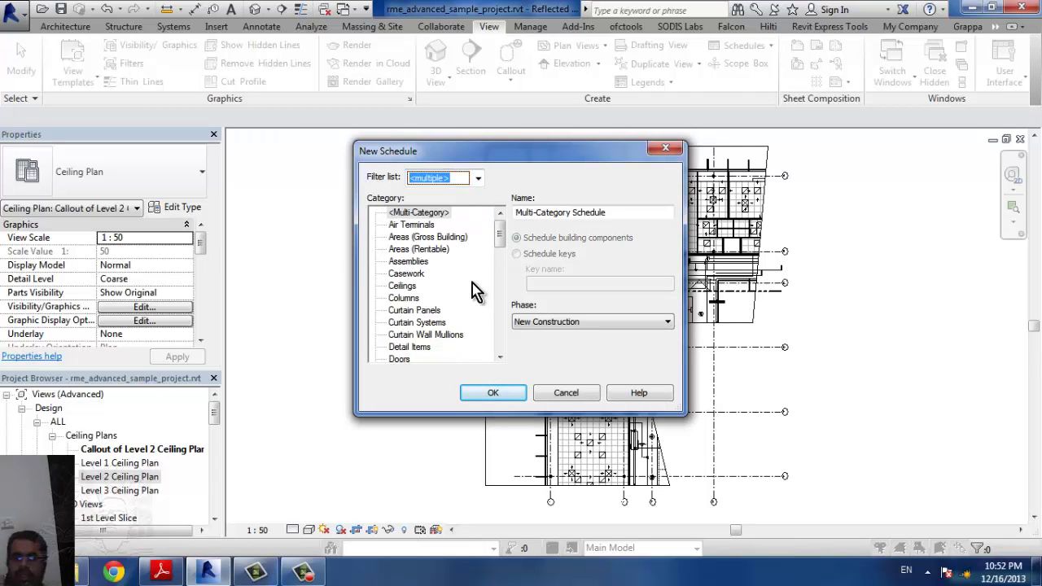
{"action": "key", "text": "Tab"}
{"action": "key", "text": "d"}
{"action": "left_click", "coordinate": [414, 348]}
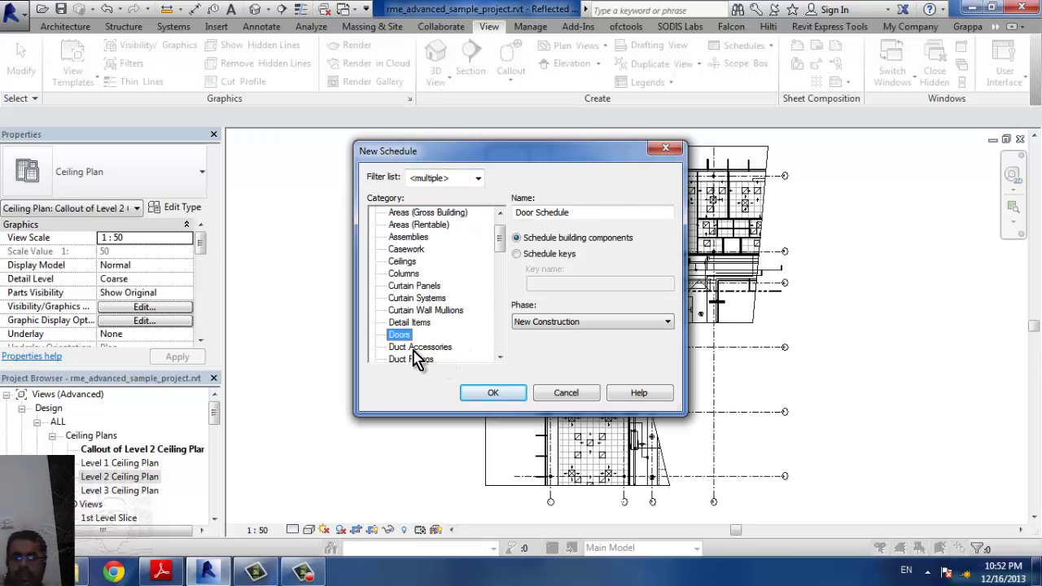
{"action": "scroll", "coordinate": [413, 346], "scroll_direction": "down", "scroll_amount": 3}
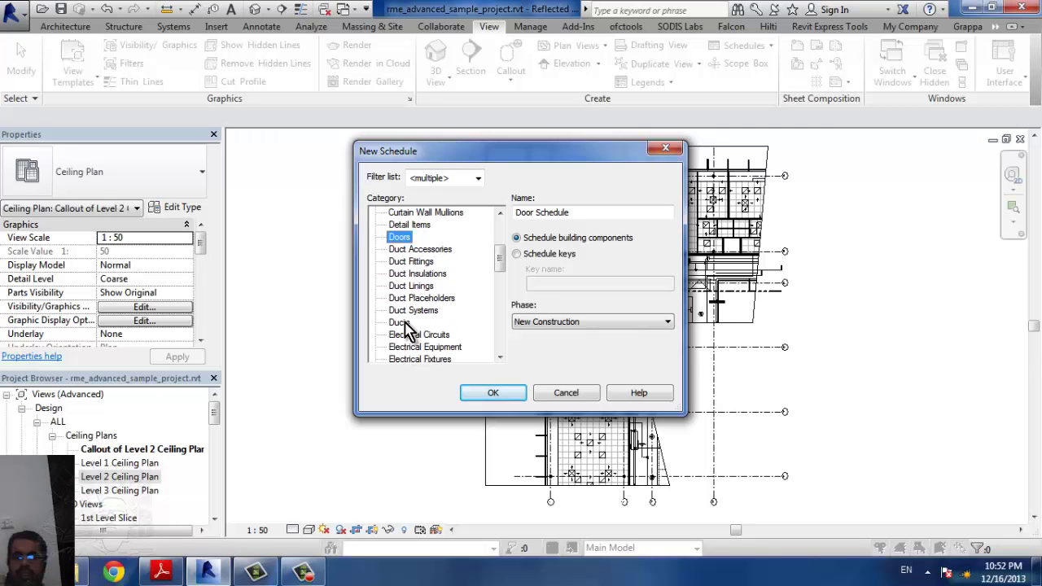
{"action": "left_click", "coordinate": [405, 323]}
{"action": "left_click", "coordinate": [497, 392]}
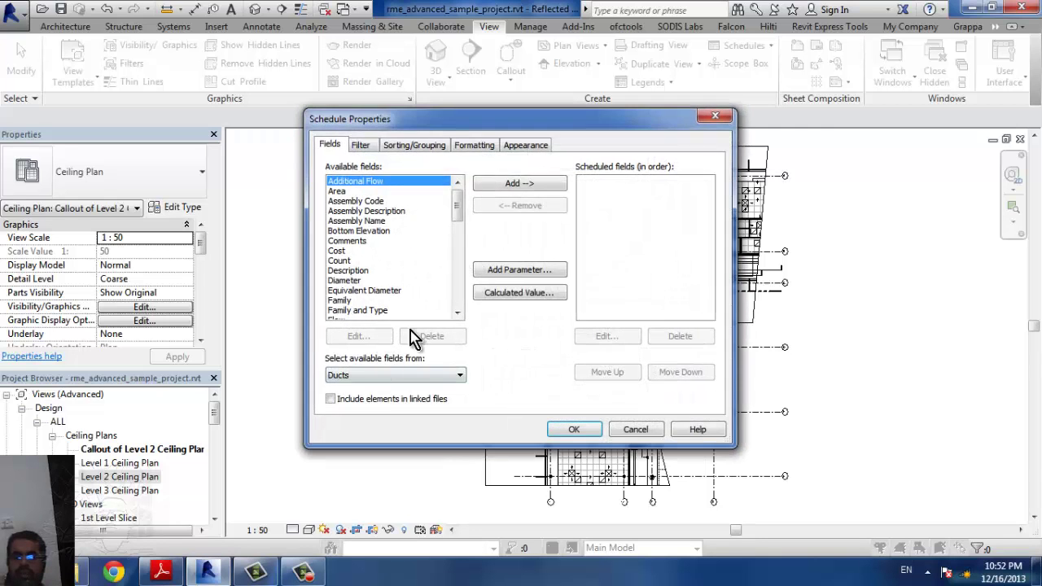
Step: Add Area, Cost, Count, Model, Size and Width fields to the Duct Schedule
{"action": "double_click", "coordinate": [354, 192]}
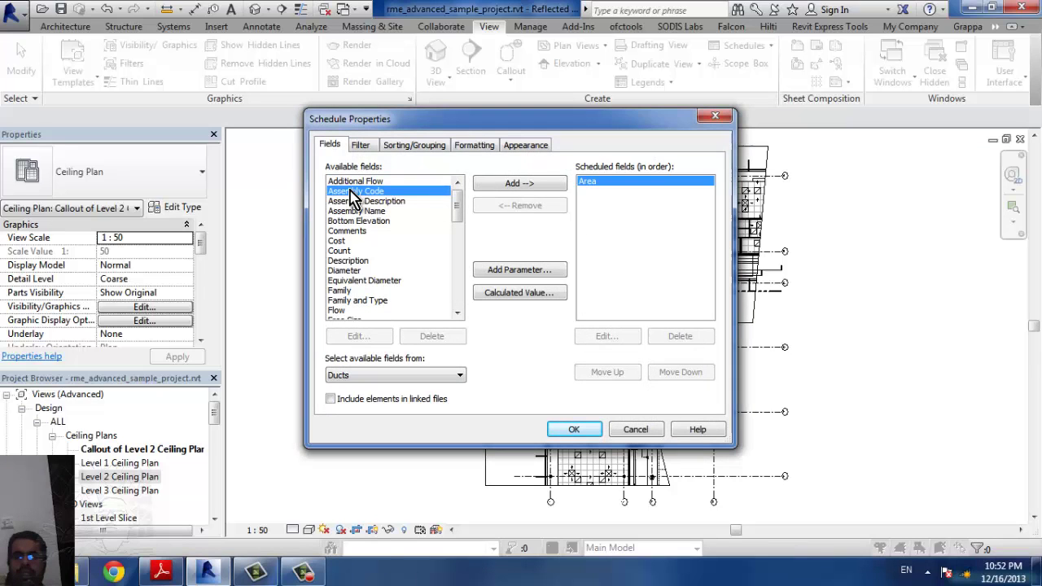
{"action": "double_click", "coordinate": [356, 242]}
{"action": "double_click", "coordinate": [356, 241]}
{"action": "scroll", "coordinate": [395, 302], "scroll_direction": "down", "scroll_amount": 3}
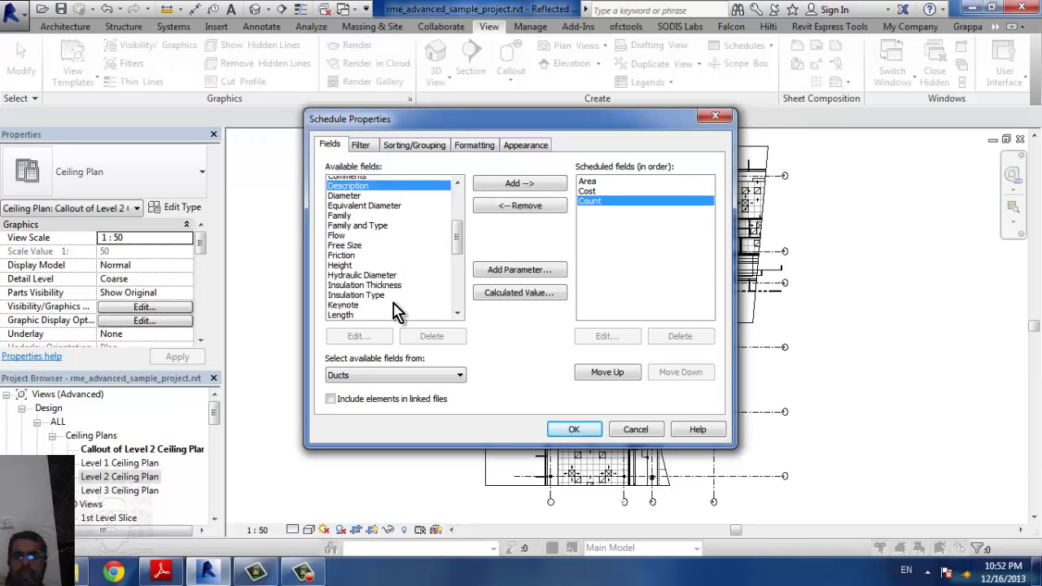
{"action": "scroll", "coordinate": [379, 273], "scroll_direction": "down", "scroll_amount": 2}
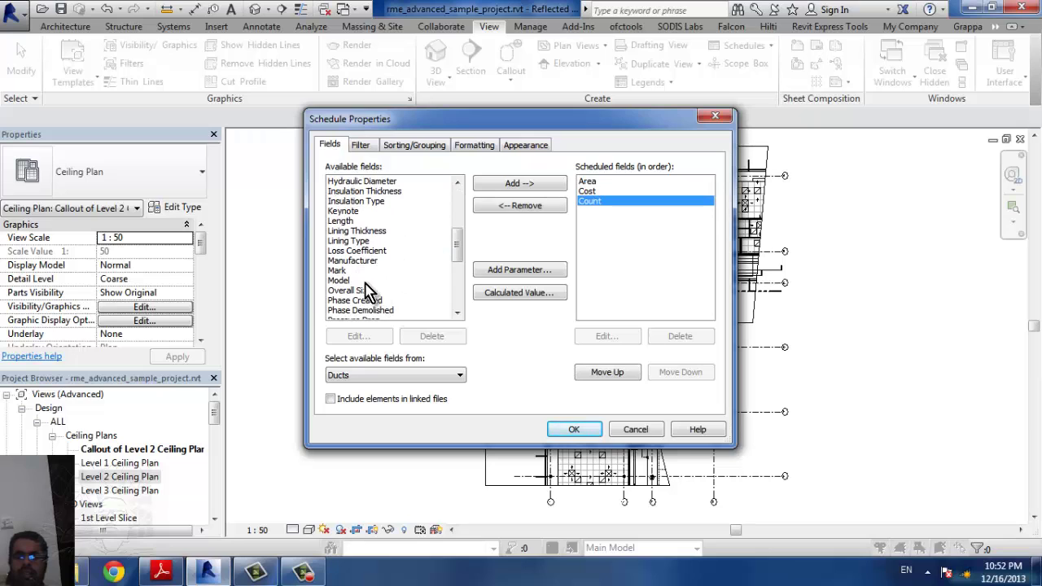
{"action": "double_click", "coordinate": [358, 281]}
{"action": "scroll", "coordinate": [373, 283], "scroll_direction": "down", "scroll_amount": 2}
{"action": "scroll", "coordinate": [376, 272], "scroll_direction": "down", "scroll_amount": 4}
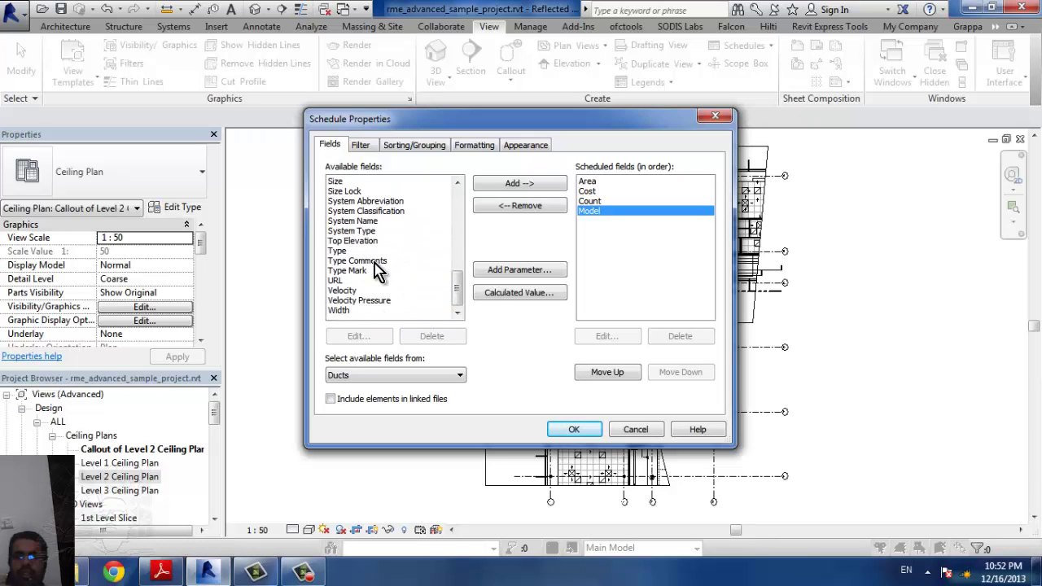
{"action": "double_click", "coordinate": [354, 183]}
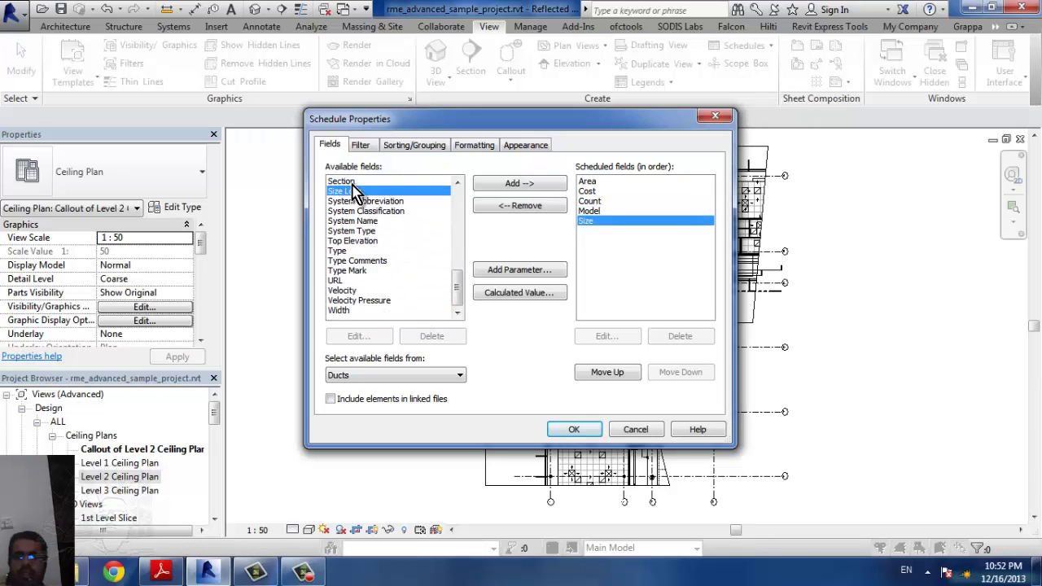
{"action": "double_click", "coordinate": [350, 310]}
{"action": "scroll", "coordinate": [376, 240], "scroll_direction": "up", "scroll_amount": 5}
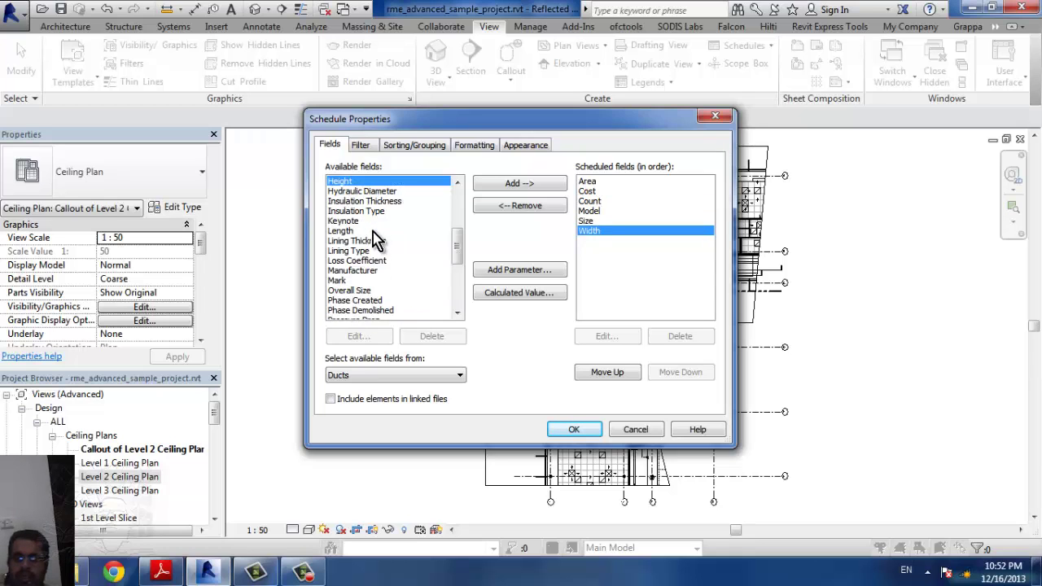
{"action": "left_click", "coordinate": [559, 428]}
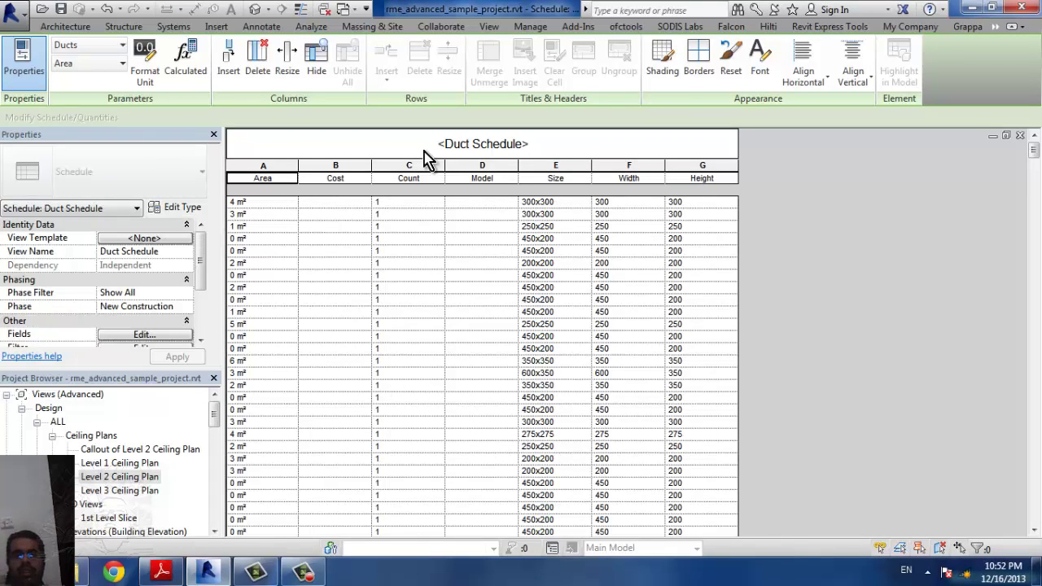
Step: Insert an image file from the Desktop into the schedule's title cell, then select the Area header
{"action": "left_click", "coordinate": [556, 139]}
{"action": "left_click", "coordinate": [567, 140]}
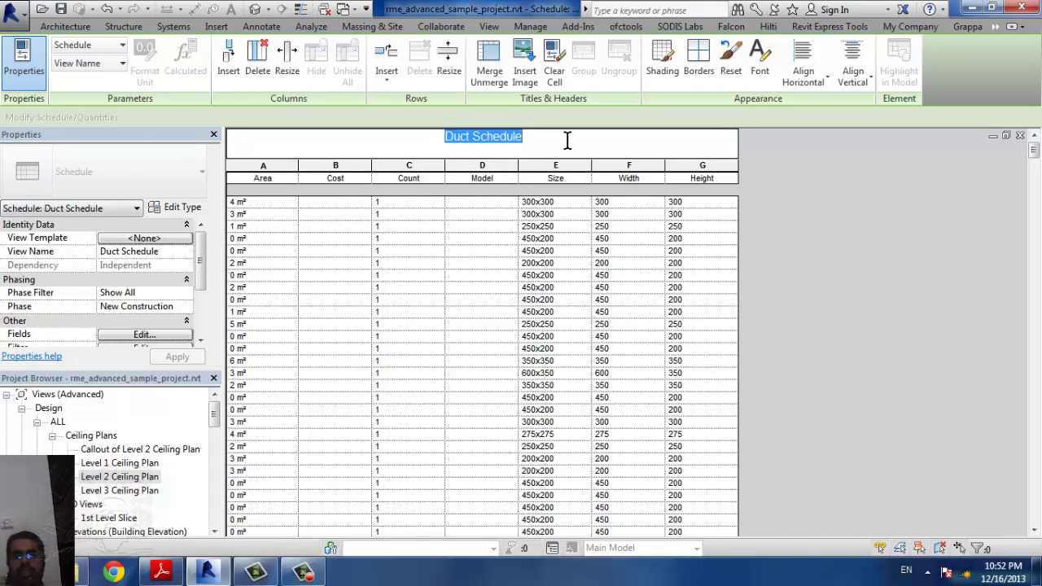
{"action": "left_click", "coordinate": [525, 65]}
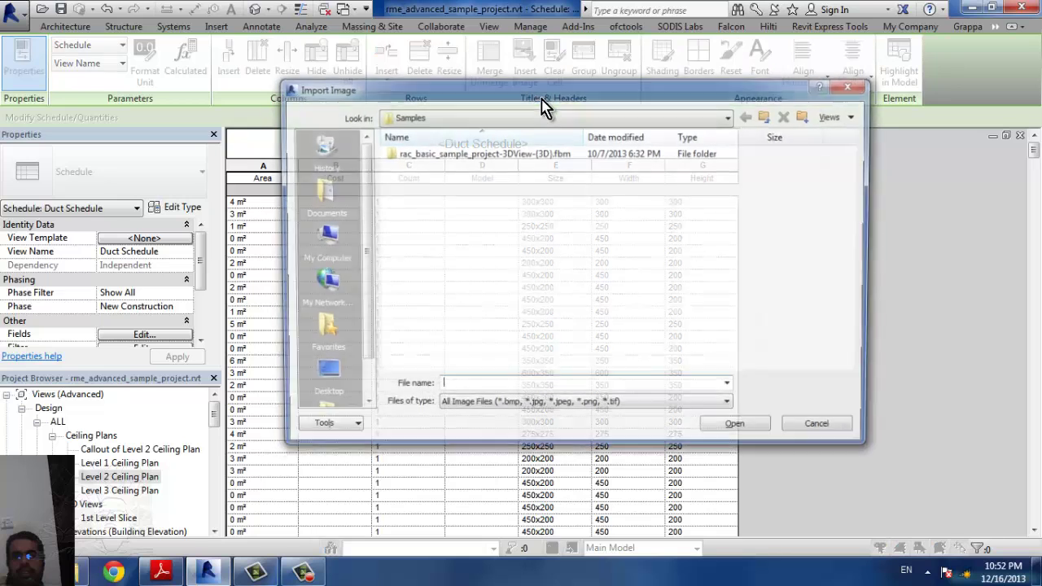
{"action": "left_click", "coordinate": [326, 379]}
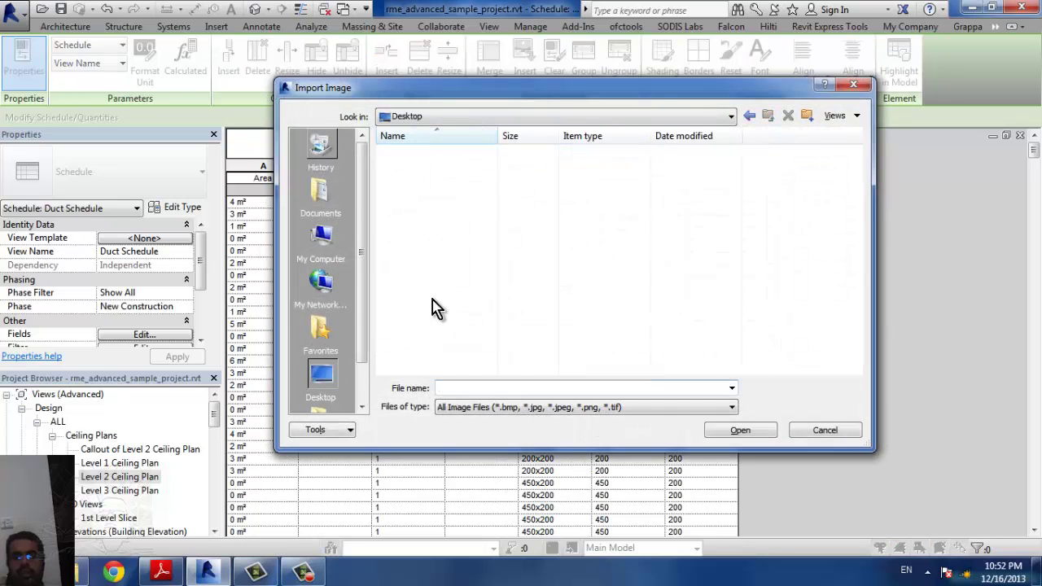
{"action": "left_click", "coordinate": [444, 298]}
{"action": "double_click", "coordinate": [448, 315]}
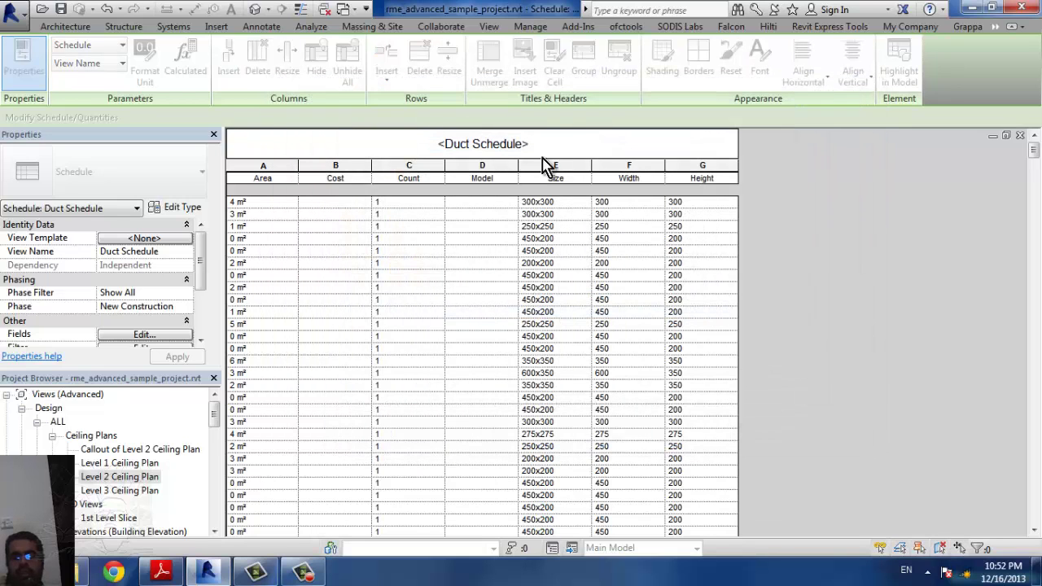
{"action": "left_click", "coordinate": [261, 183]}
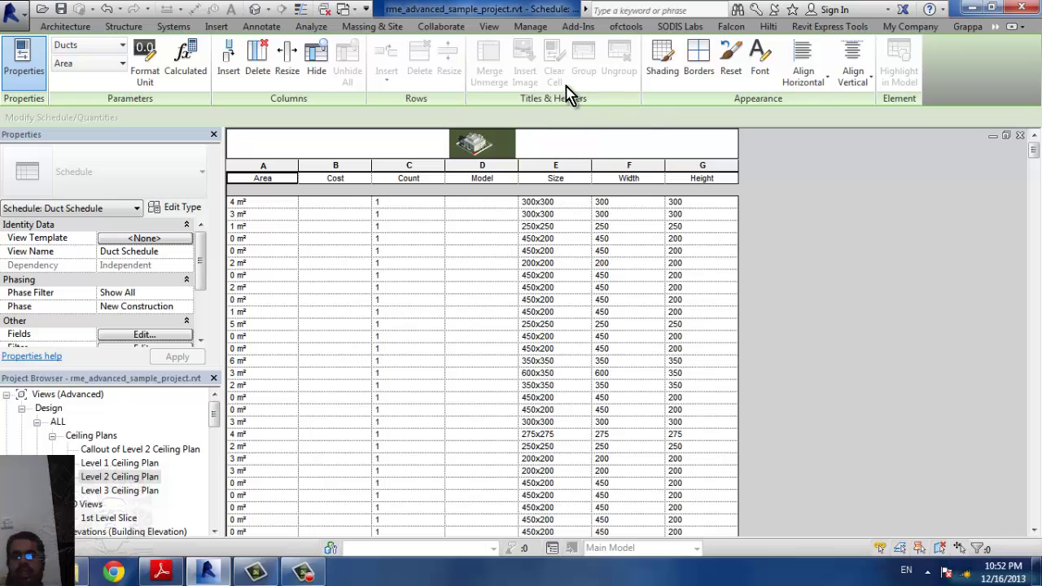
Step: Shade the Area column header bright green
{"action": "left_click", "coordinate": [664, 77]}
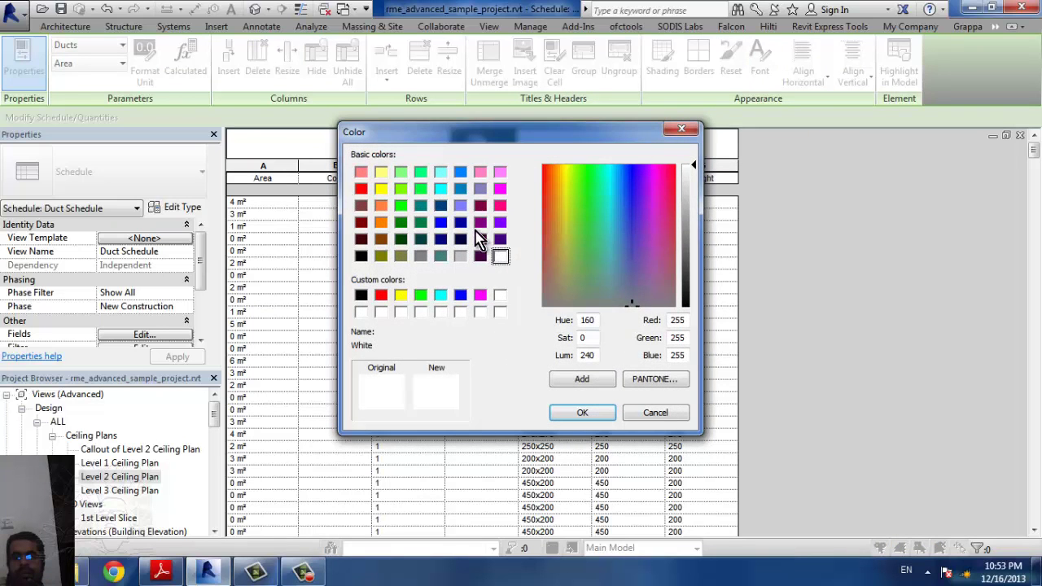
{"action": "left_click", "coordinate": [458, 206]}
{"action": "left_click", "coordinate": [421, 189]}
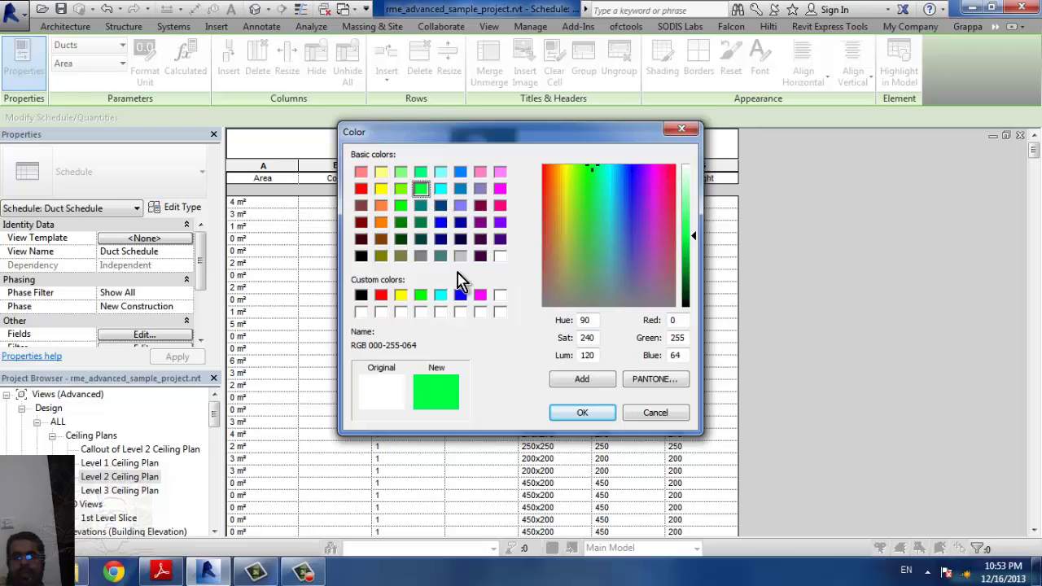
{"action": "left_click", "coordinate": [583, 414]}
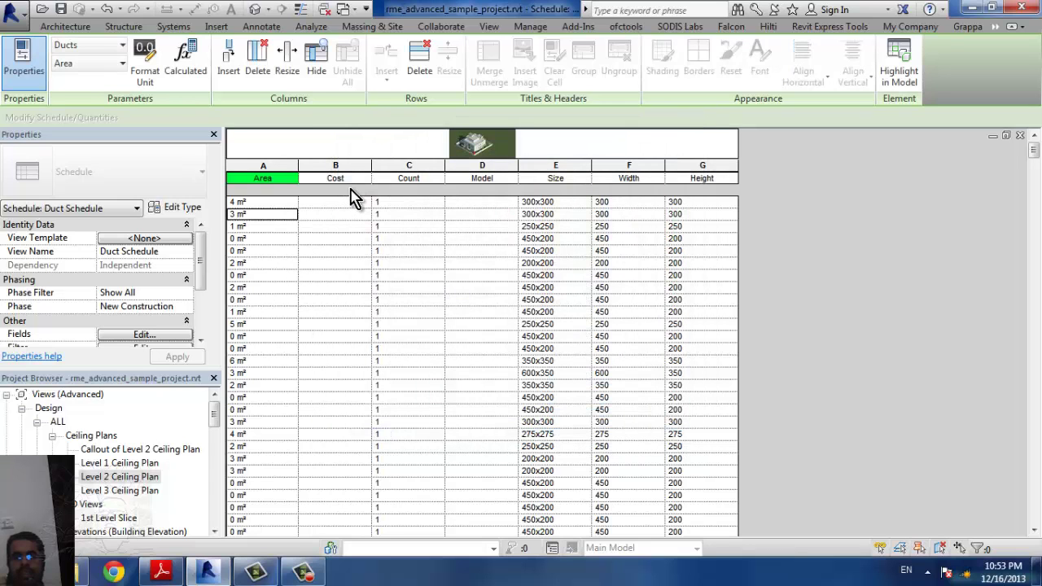
Step: Reset the Area header's shading to none and close the Duct Schedule
{"action": "left_click", "coordinate": [486, 179]}
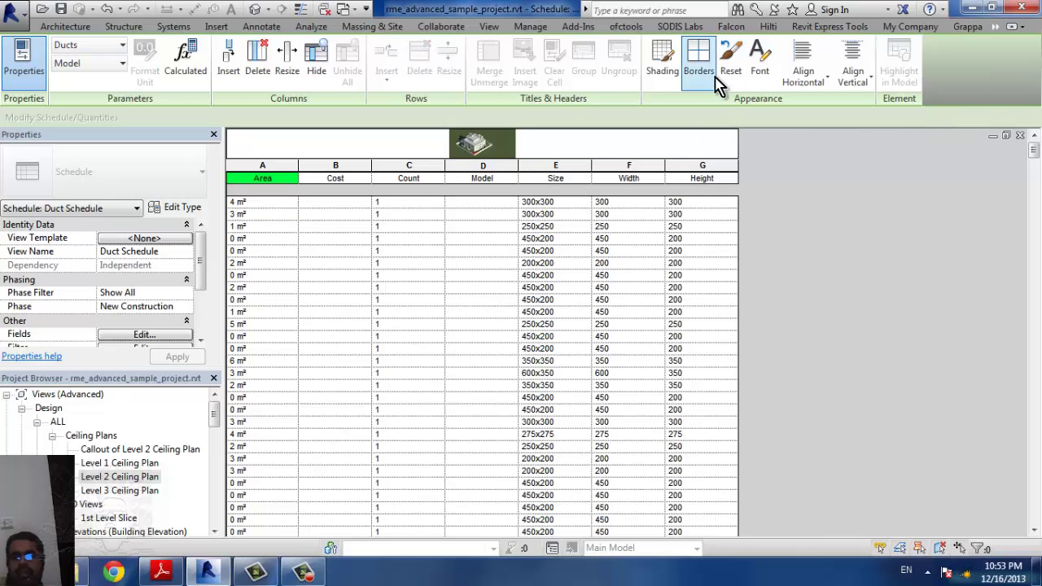
{"action": "left_click", "coordinate": [275, 178]}
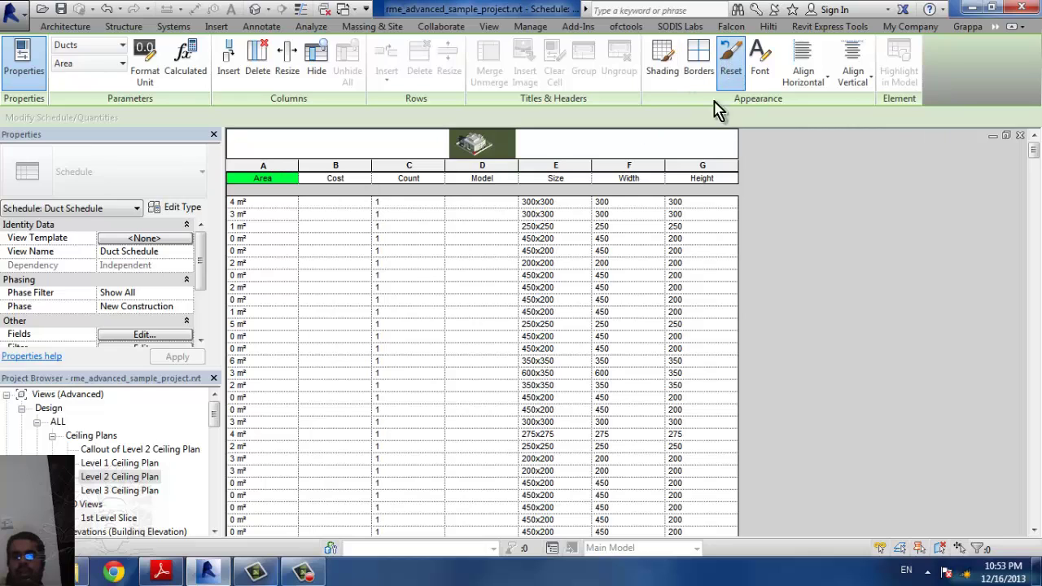
{"action": "left_click", "coordinate": [332, 191]}
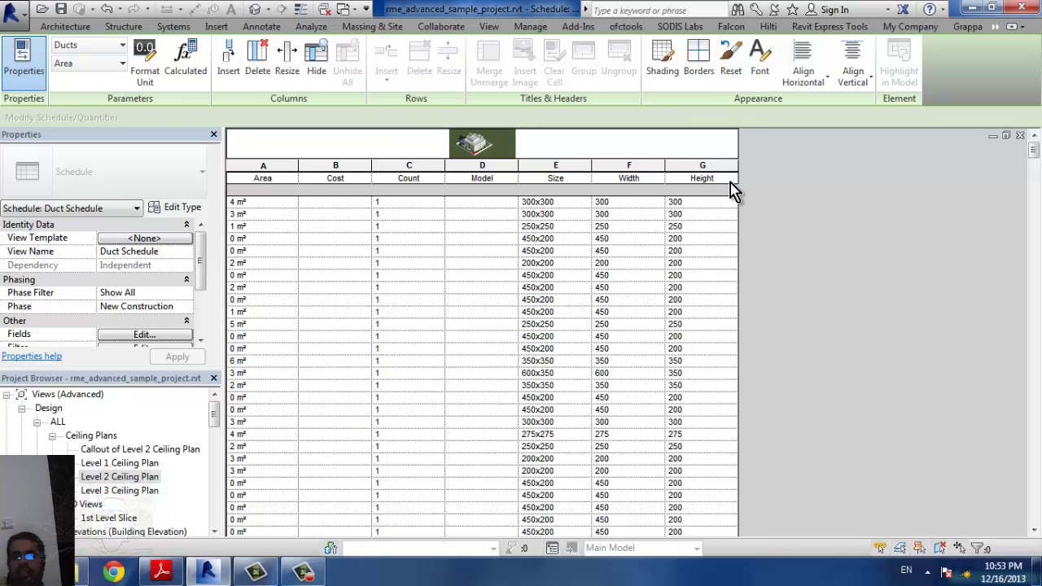
{"action": "left_click", "coordinate": [1020, 136]}
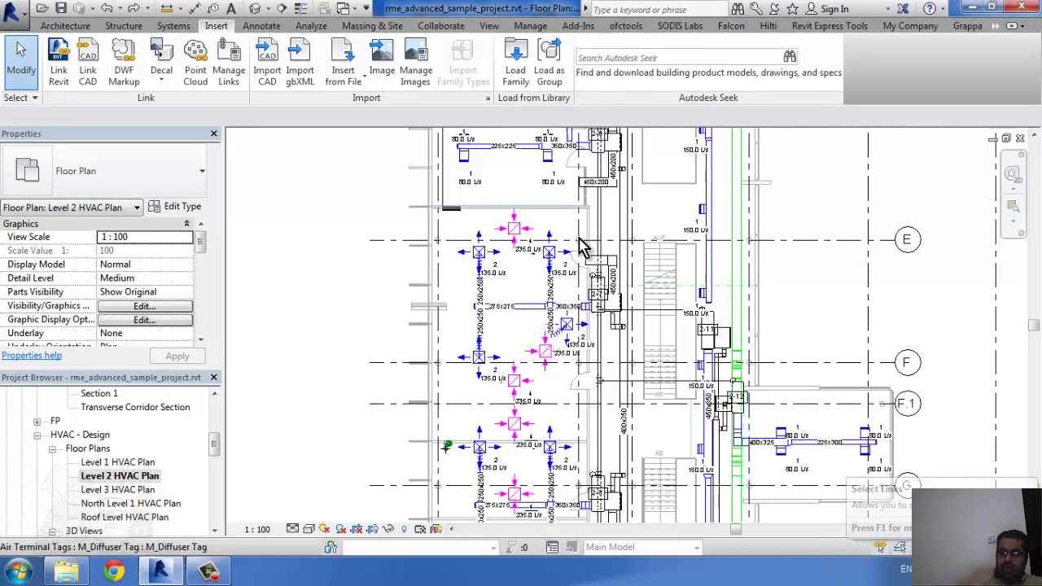
{"action": "mouse_move", "coordinate": [947, 443]}
{"action": "left_mouse_down"}
{"action": "mouse_move", "coordinate": [277, 203]}
{"action": "mouse_move", "coordinate": [396, 267]}
{"action": "left_mouse_up"}
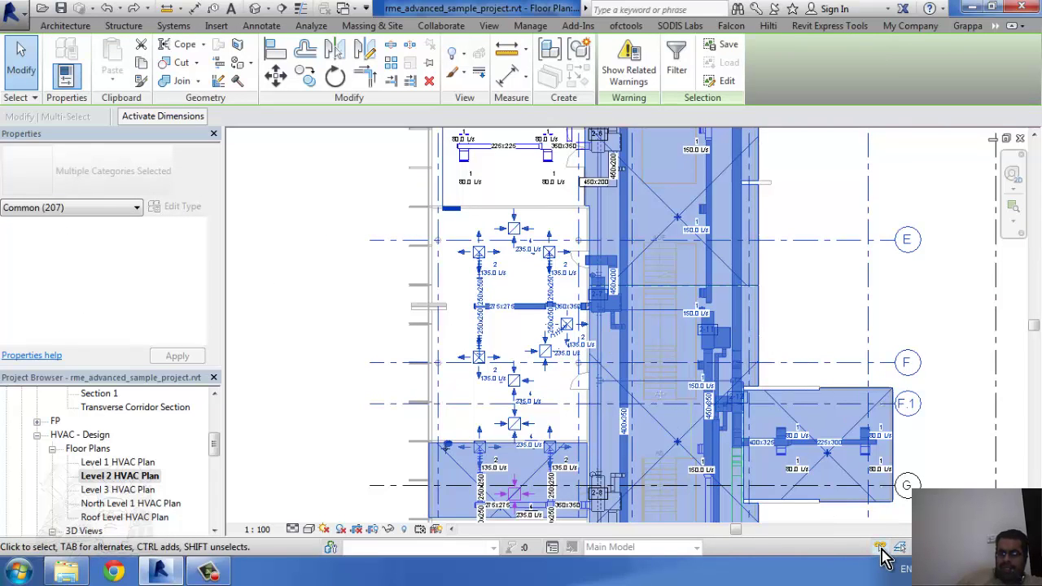
{"action": "key", "text": "Escape"}
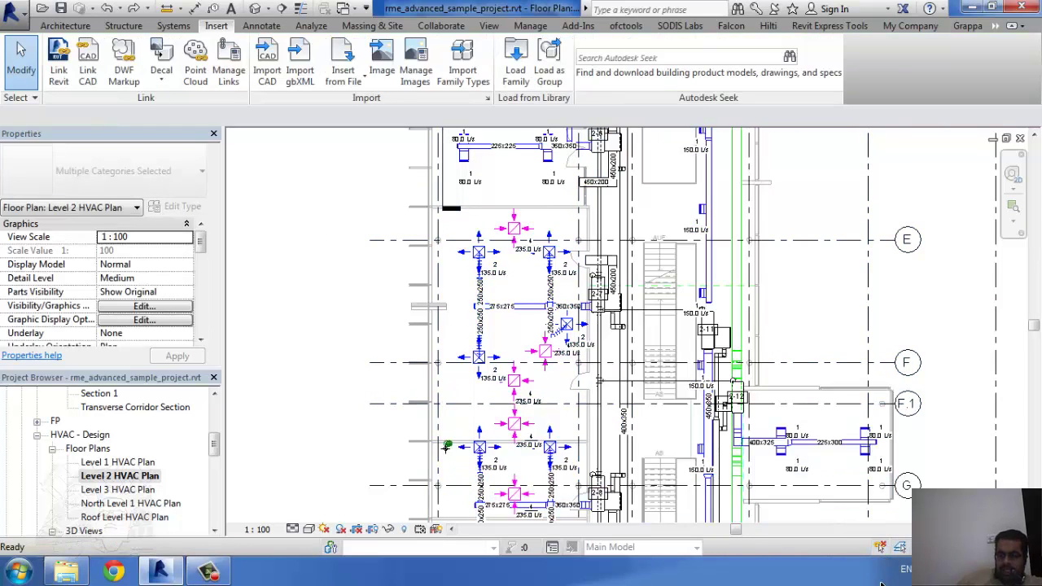
{"action": "left_click_drag", "start_coordinate": [936, 466], "coordinate": [325, 215]}
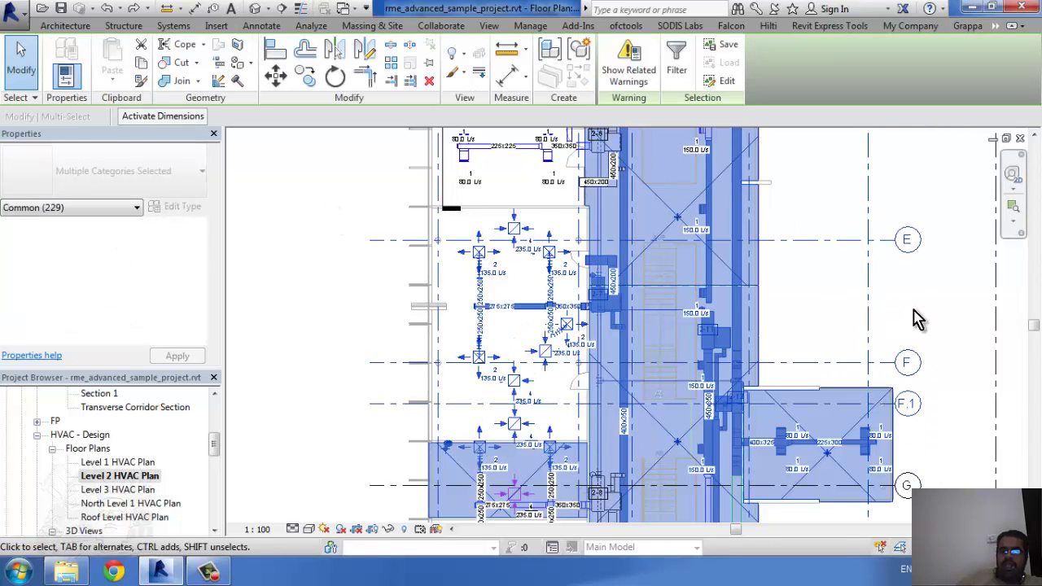
{"action": "left_click", "coordinate": [947, 288]}
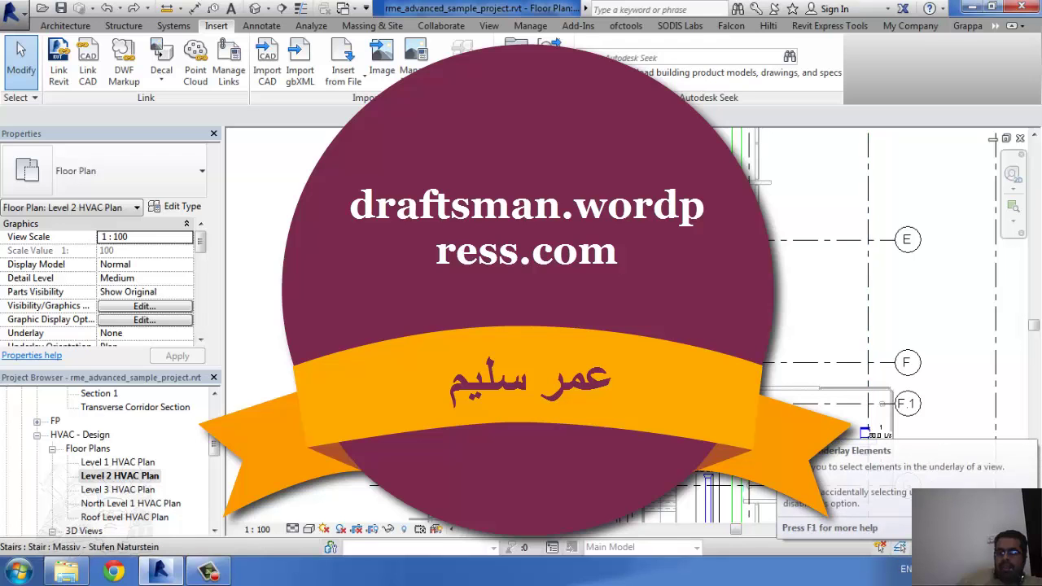
{"action": "left_click", "coordinate": [187, 333]}
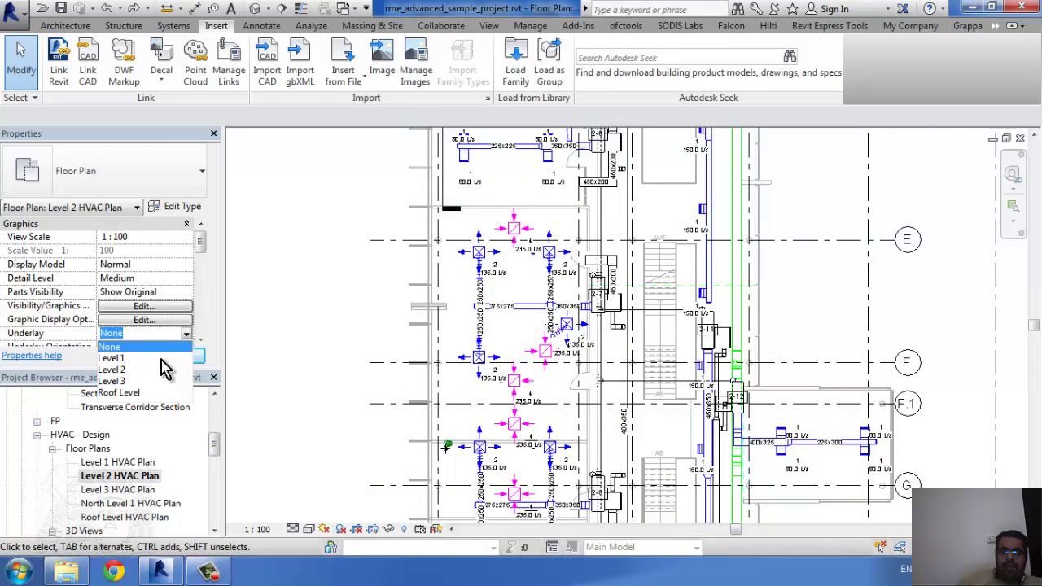
{"action": "left_click", "coordinate": [160, 359]}
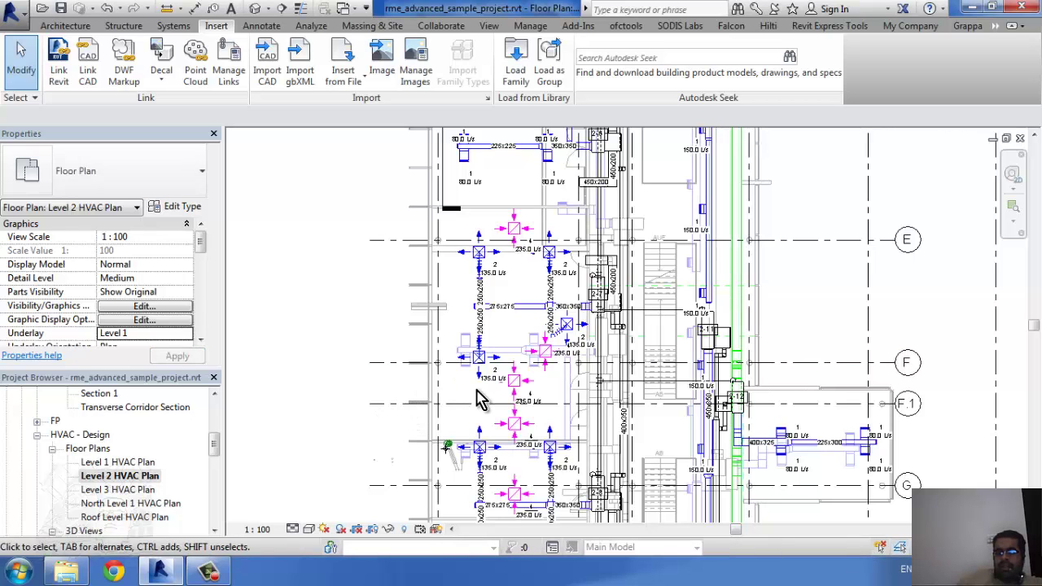
{"action": "left_click", "coordinate": [431, 362]}
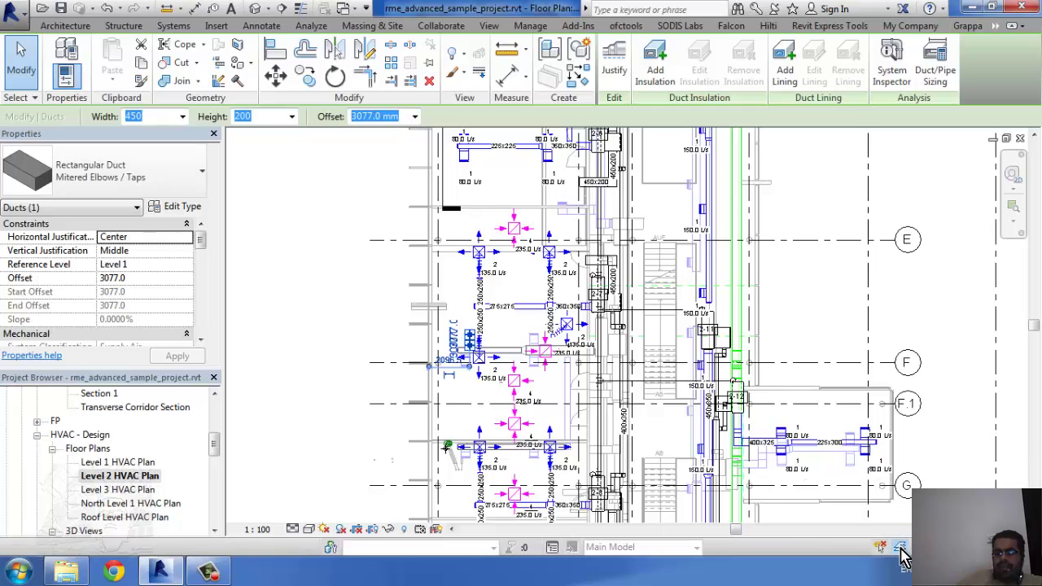
{"action": "key", "text": "Escape"}
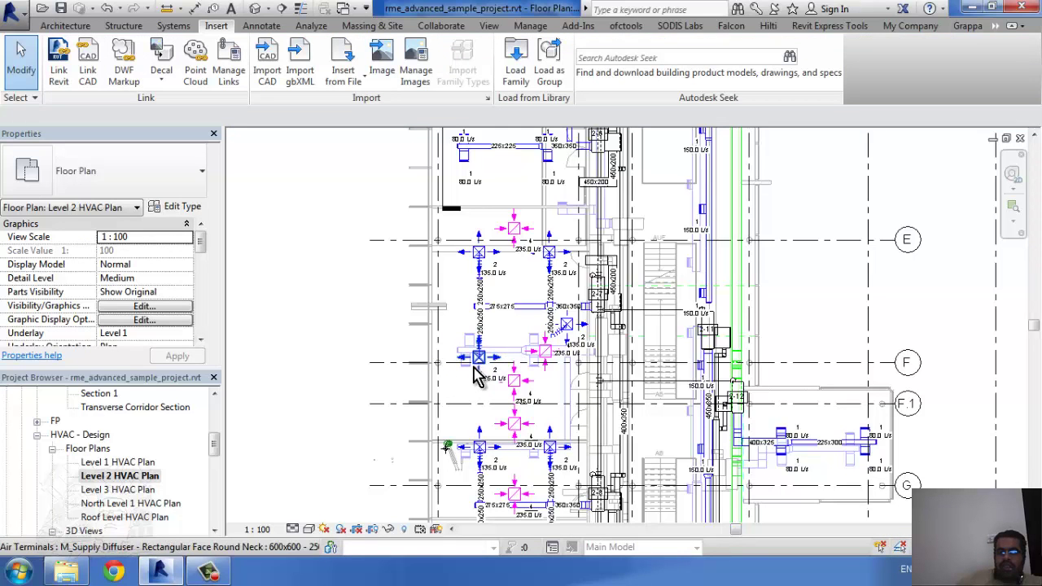
{"action": "left_click", "coordinate": [186, 334]}
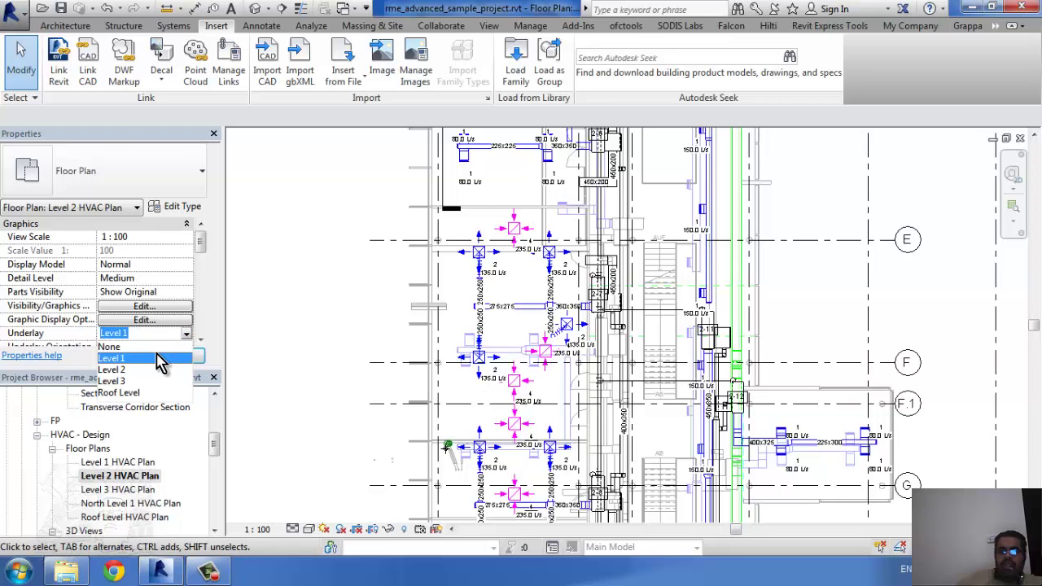
{"action": "left_click", "coordinate": [123, 347]}
{"action": "left_click", "coordinate": [177, 356]}
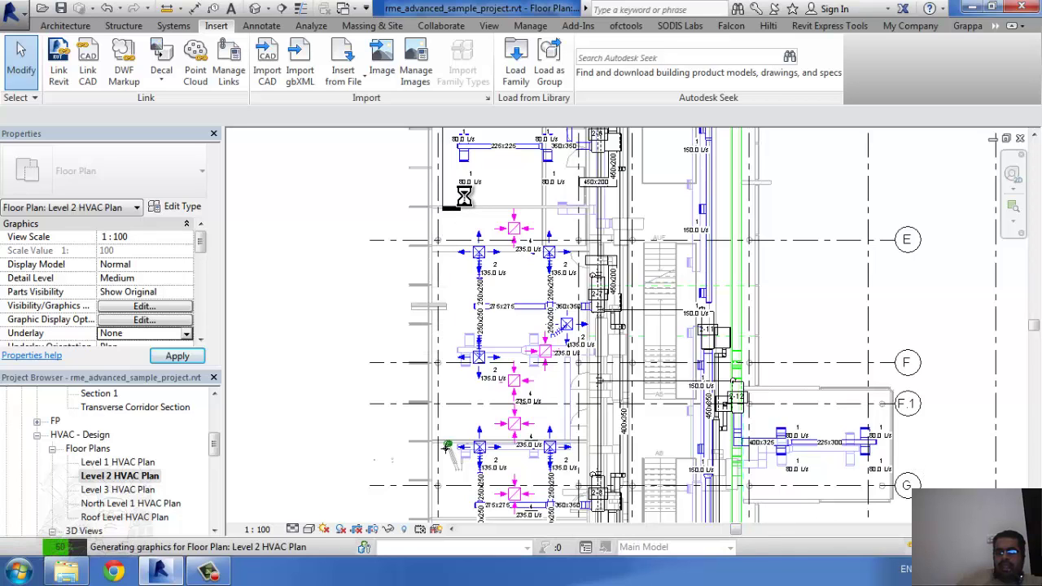
Step: Inspect the return diffuser and the diffusers and tags around grid E, then clear the selection
{"action": "left_click", "coordinate": [498, 231]}
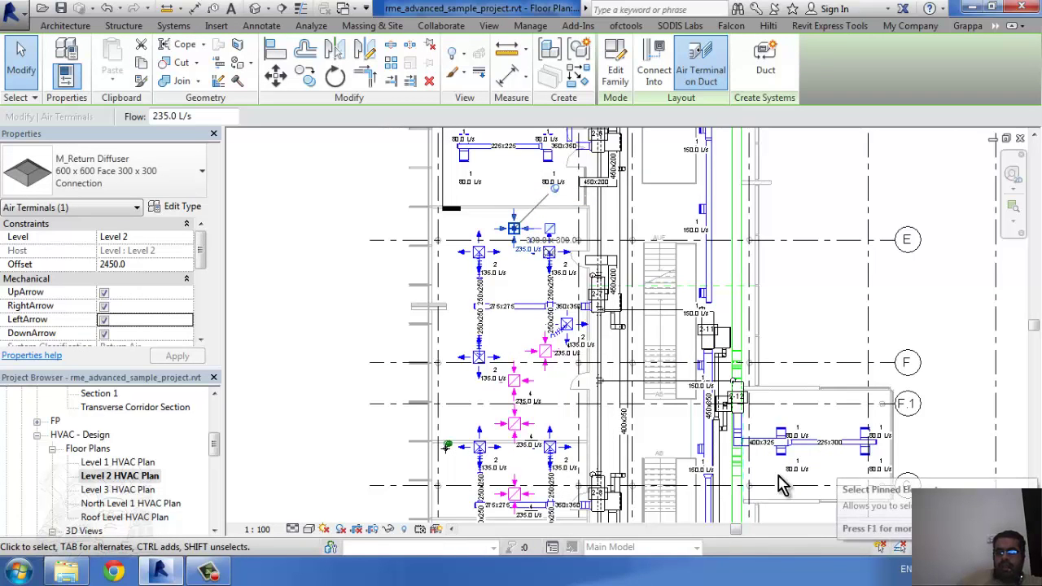
{"action": "left_click_drag", "start_coordinate": [757, 132], "coordinate": [585, 287]}
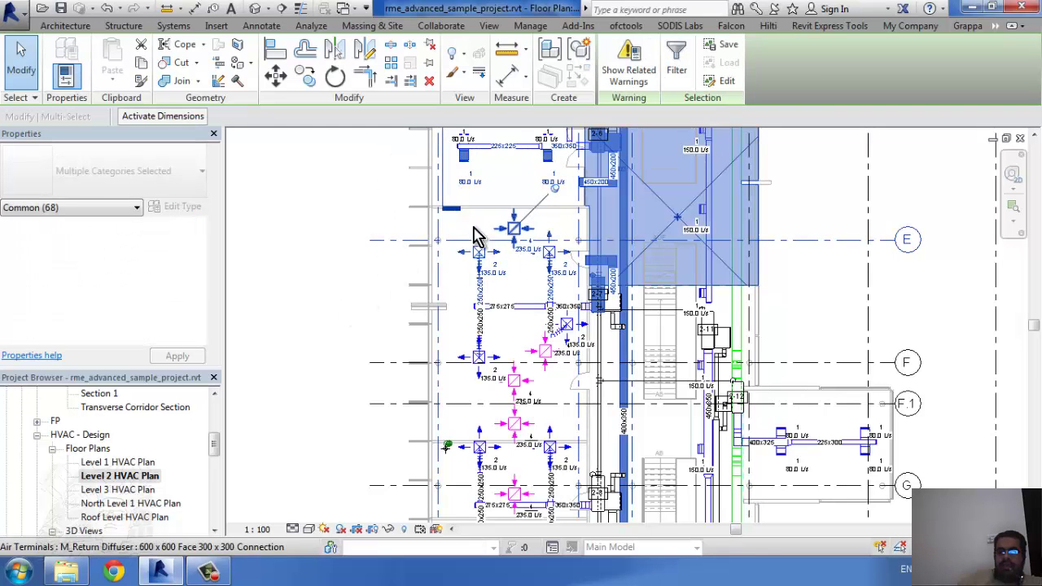
{"action": "scroll", "coordinate": [487, 233], "scroll_direction": "up", "scroll_amount": 5}
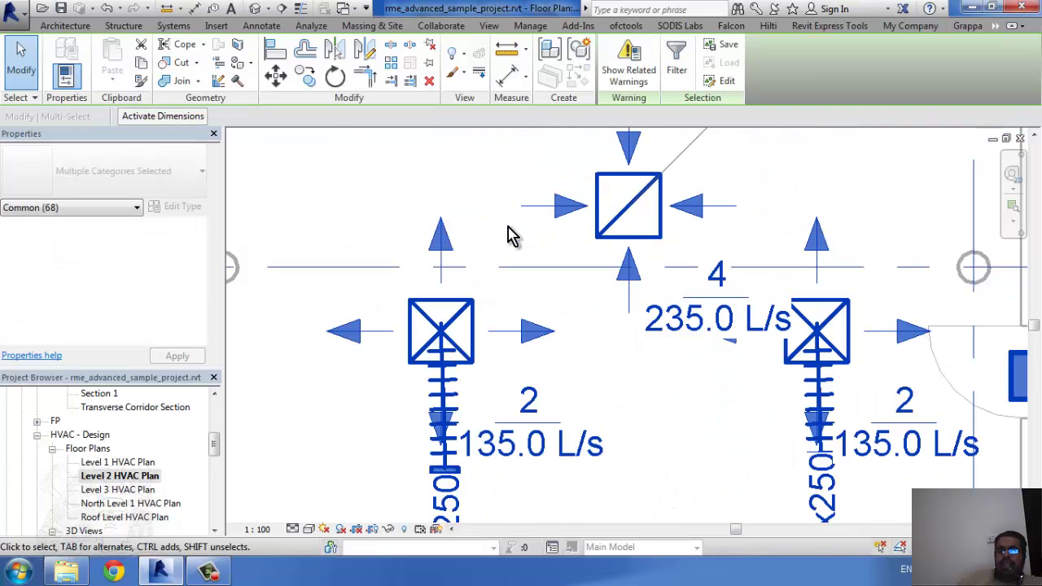
{"action": "left_click", "coordinate": [448, 177]}
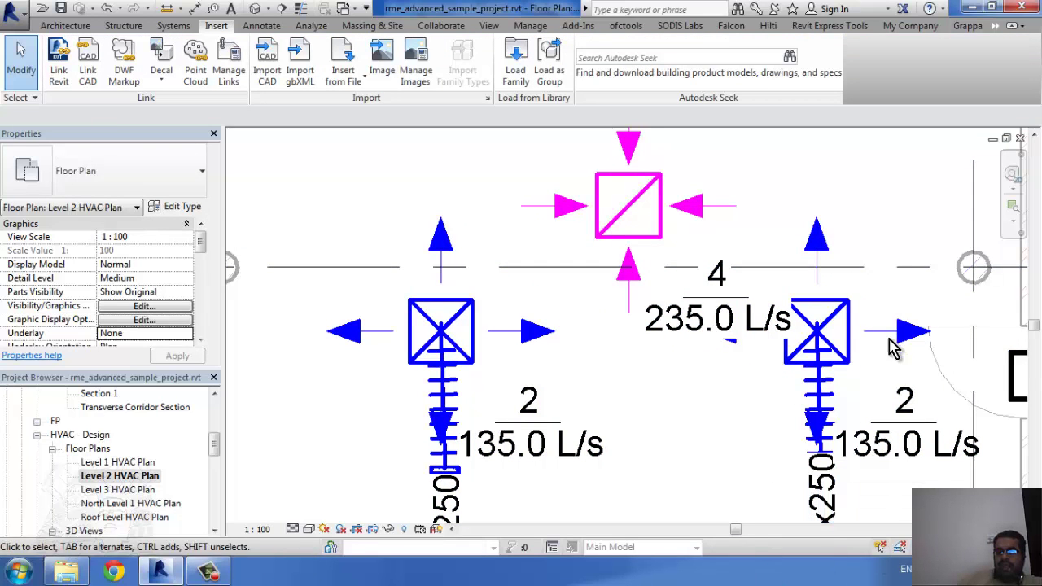
{"action": "mouse_move", "coordinate": [902, 359]}
{"action": "left_mouse_down"}
{"action": "mouse_move", "coordinate": [259, 129]}
{"action": "mouse_move", "coordinate": [643, 208]}
{"action": "mouse_move", "coordinate": [594, 255]}
{"action": "mouse_move", "coordinate": [344, 221]}
{"action": "mouse_move", "coordinate": [309, 182]}
{"action": "left_mouse_up"}
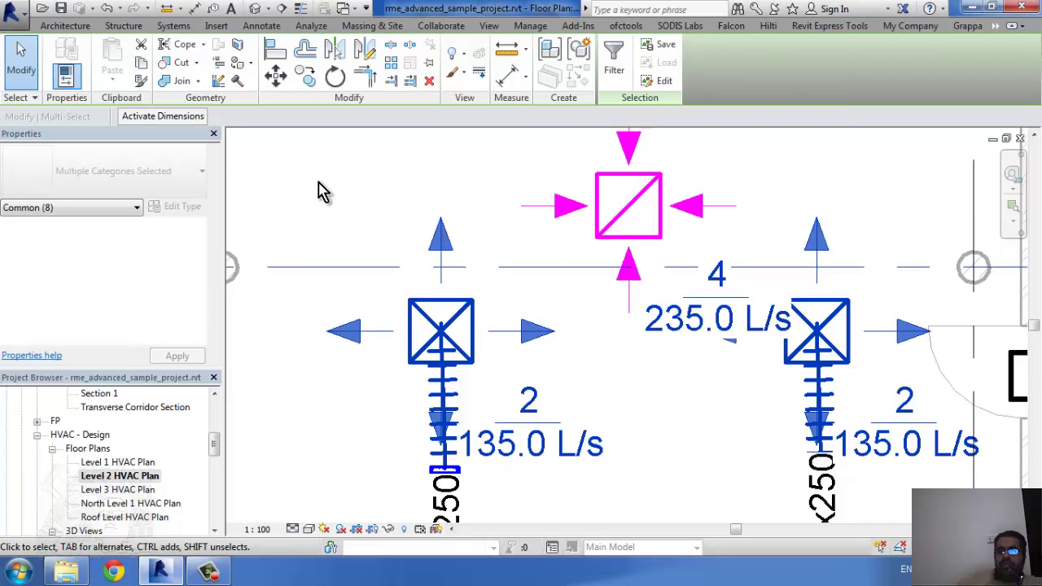
{"action": "left_click", "coordinate": [318, 190]}
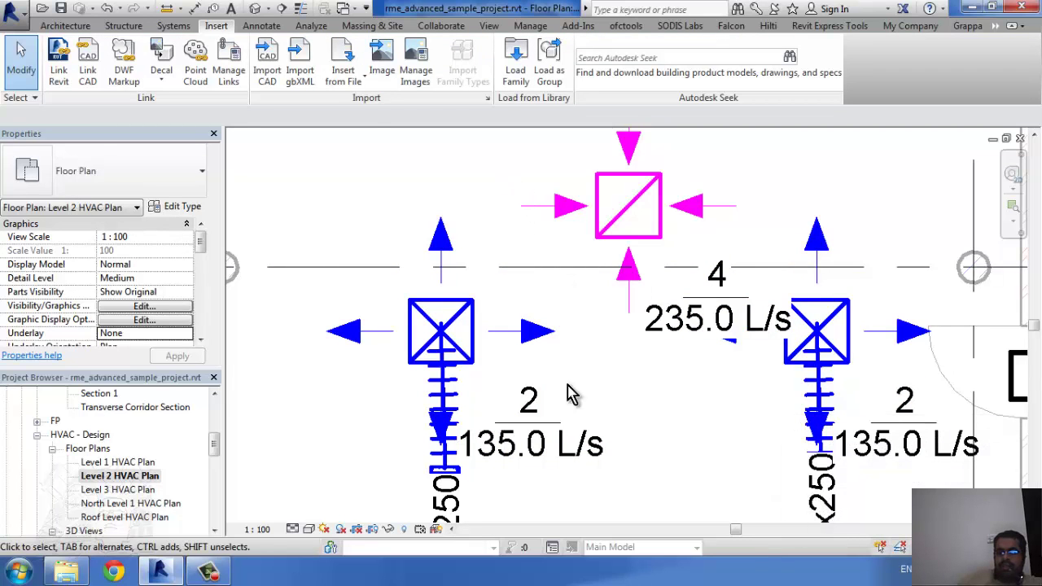
Step: Start a new building section from the Quick Access Toolbar Section tool
{"action": "scroll", "coordinate": [533, 354], "scroll_direction": "down", "scroll_amount": 2}
{"action": "scroll", "coordinate": [533, 354], "scroll_direction": "down", "scroll_amount": 3}
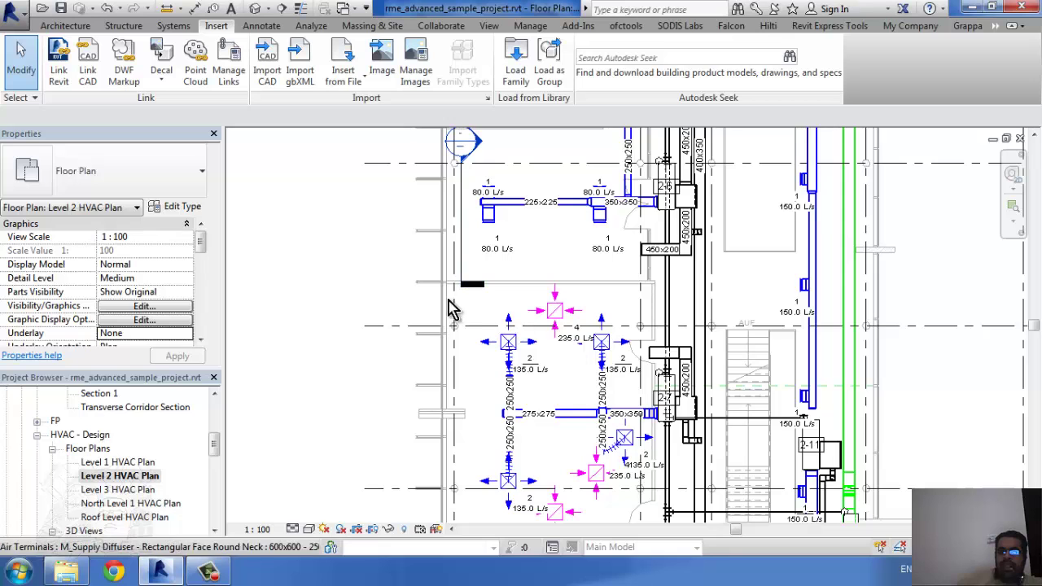
{"action": "scroll", "coordinate": [610, 342], "scroll_direction": "up", "scroll_amount": 3}
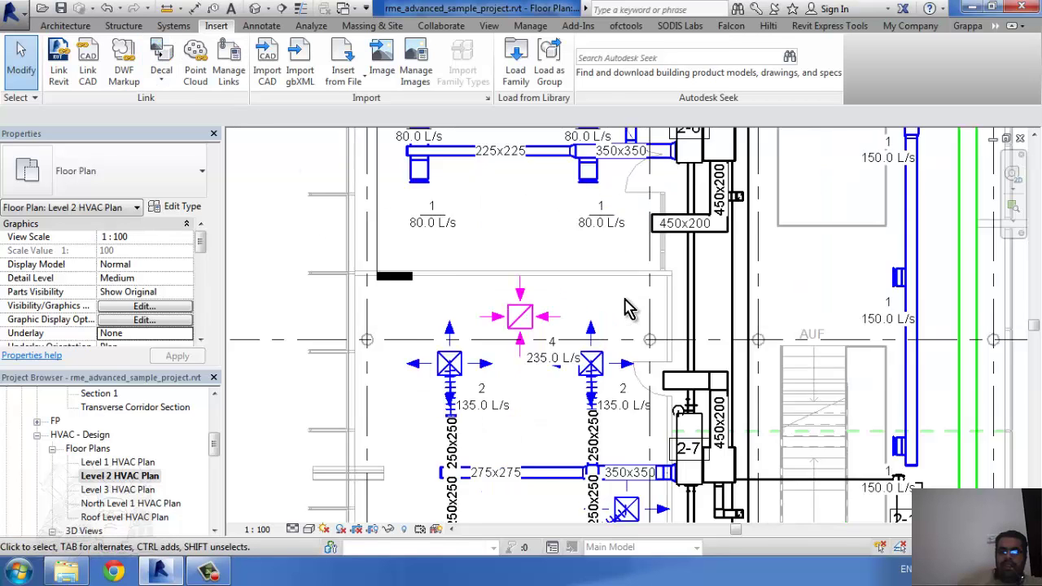
{"action": "scroll", "coordinate": [627, 305], "scroll_direction": "up", "scroll_amount": 1}
{"action": "scroll", "coordinate": [631, 307], "scroll_direction": "down", "scroll_amount": 2}
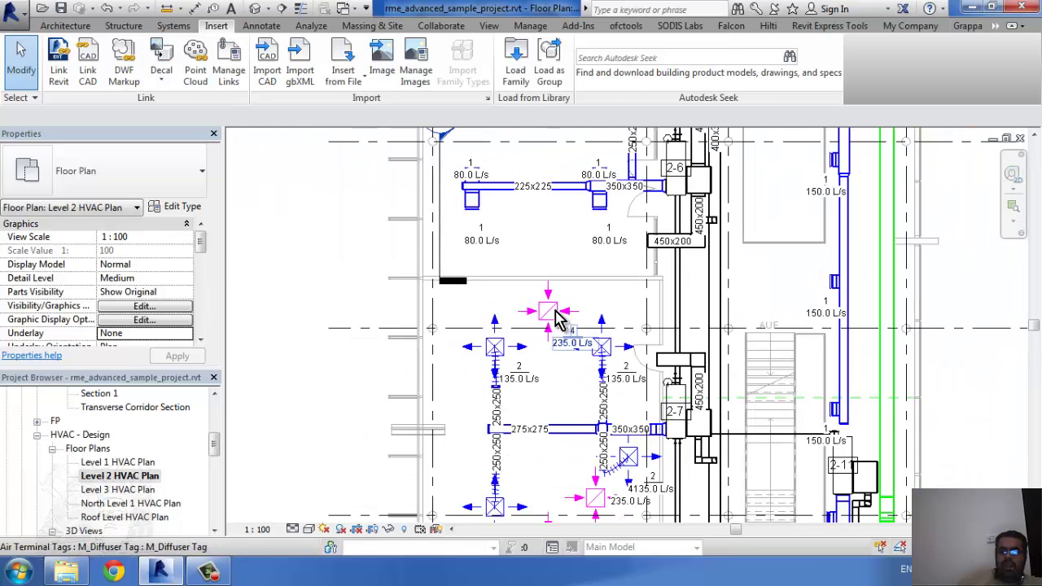
{"action": "left_click", "coordinate": [281, 8]}
Step: Draw the section right to left above the diffusers and go to the new Section 9 view
{"action": "left_click", "coordinate": [719, 266]}
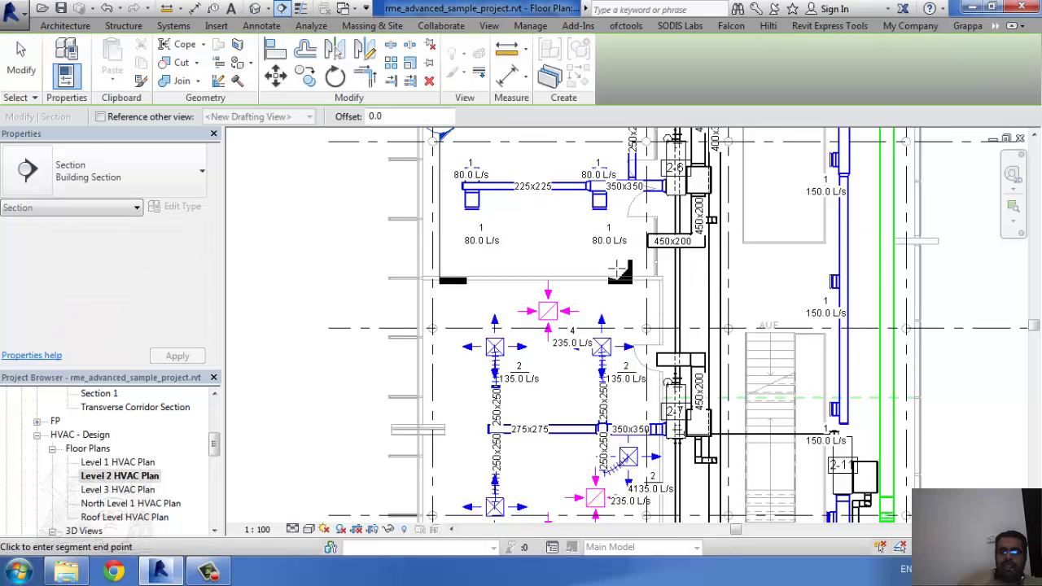
{"action": "left_click", "coordinate": [312, 265]}
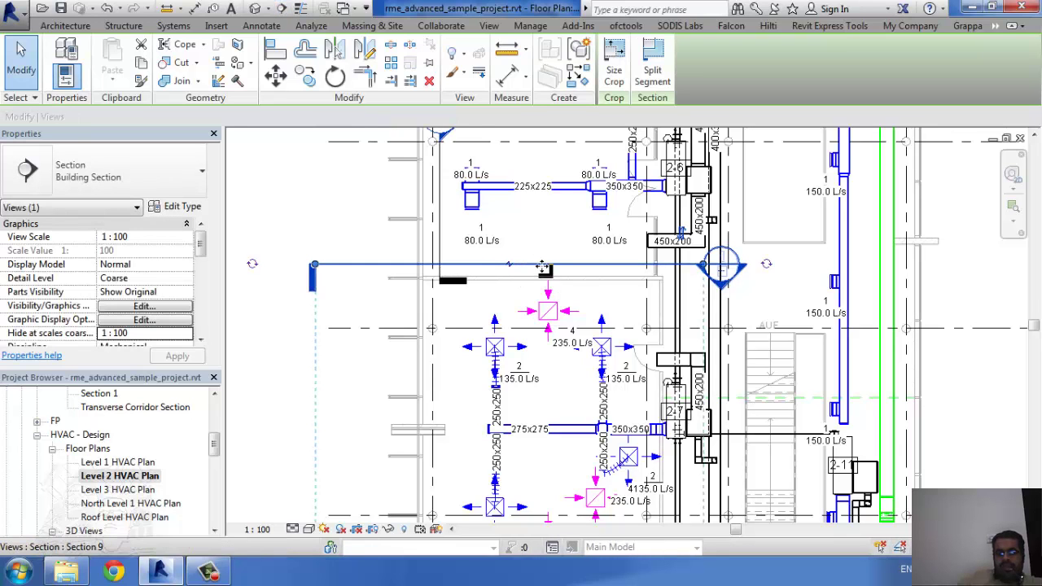
{"action": "right_click", "coordinate": [544, 266]}
{"action": "left_click", "coordinate": [590, 252]}
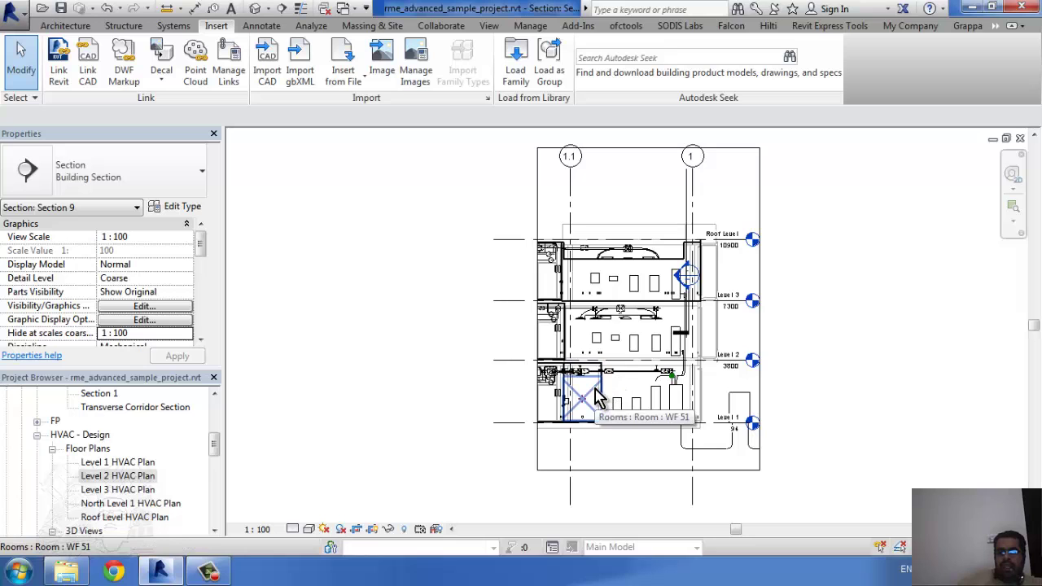
Step: Inspect the ground-floor HVAC zone, zone 33 and top-floor zone 40 in the section
{"action": "left_click", "coordinate": [605, 400]}
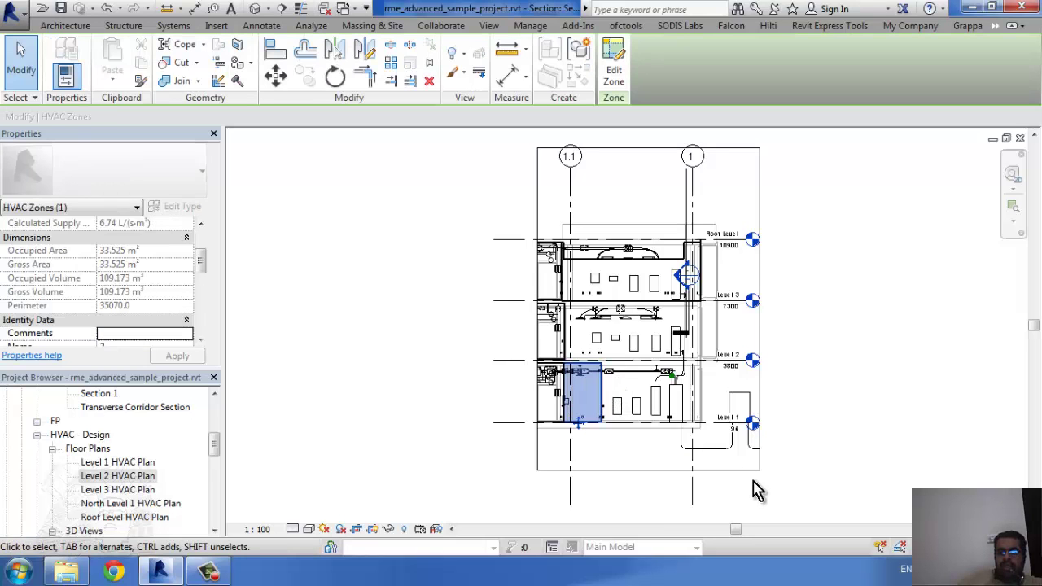
{"action": "left_click", "coordinate": [605, 453]}
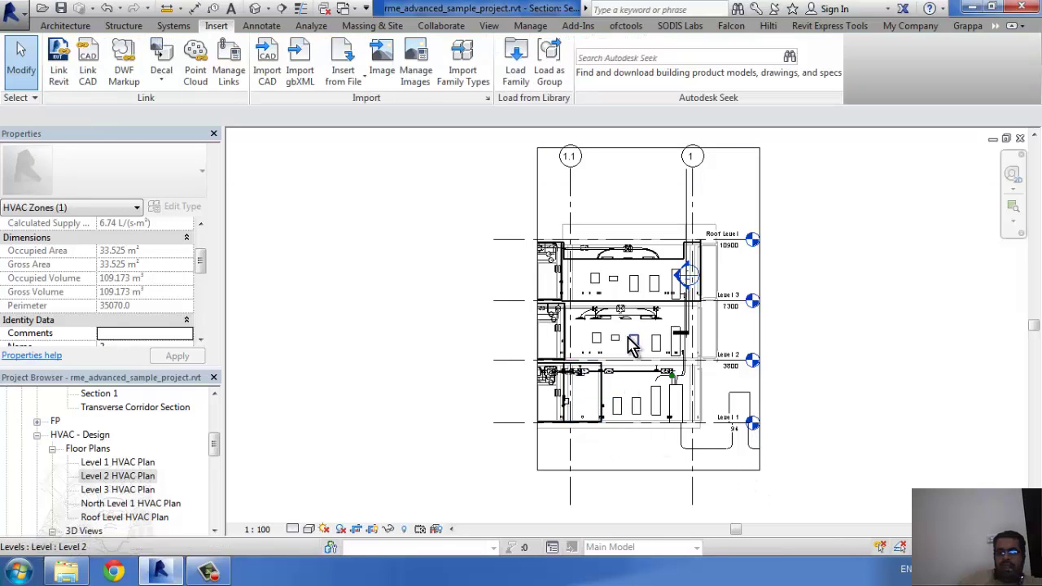
{"action": "scroll", "coordinate": [573, 312], "scroll_direction": "up", "scroll_amount": 3}
{"action": "scroll", "coordinate": [562, 350], "scroll_direction": "up", "scroll_amount": 2}
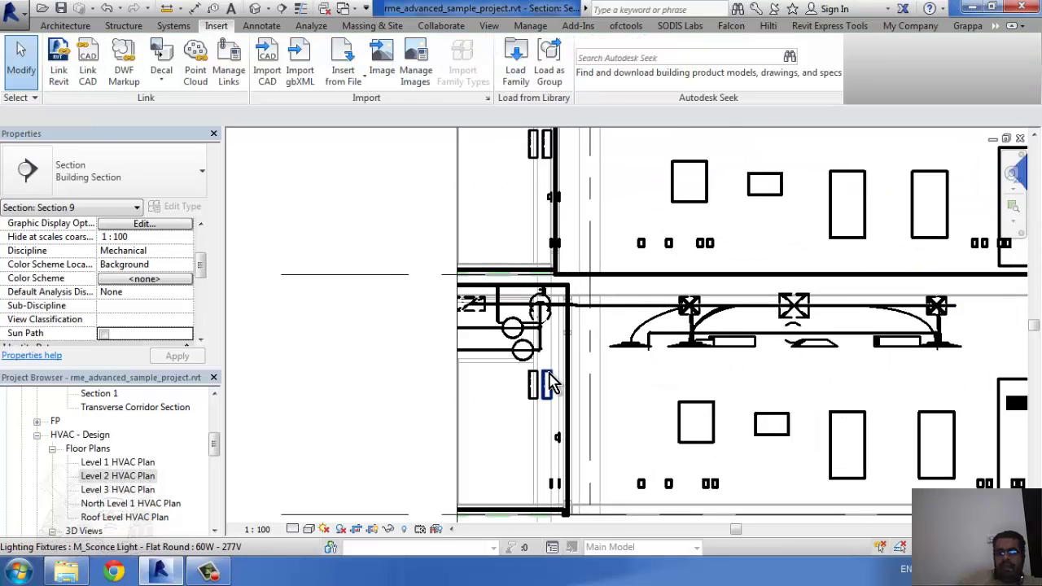
{"action": "scroll", "coordinate": [558, 365], "scroll_direction": "up", "scroll_amount": 1}
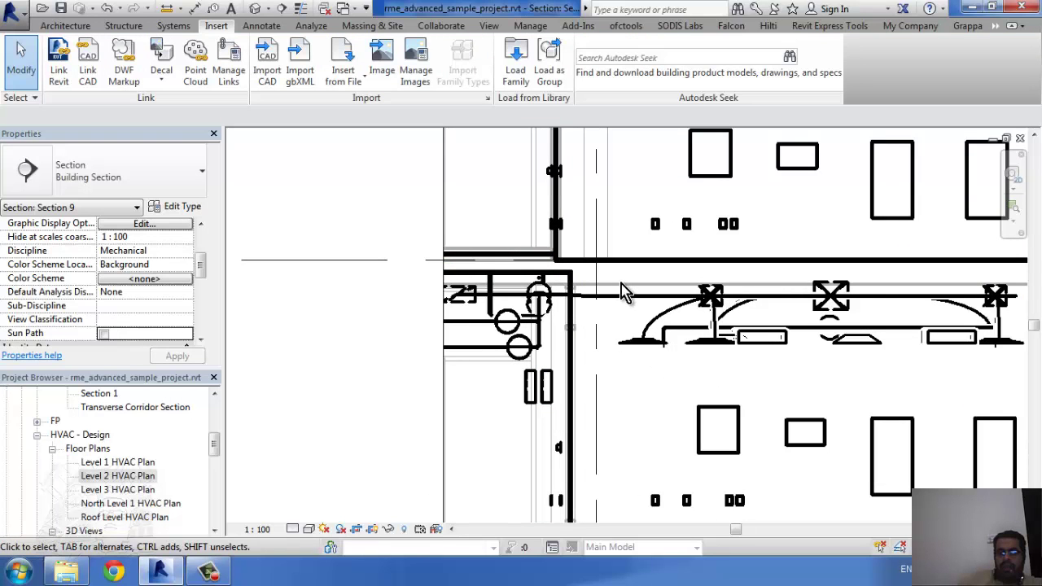
{"action": "left_click", "coordinate": [571, 402]}
{"action": "key", "text": "Escape"}
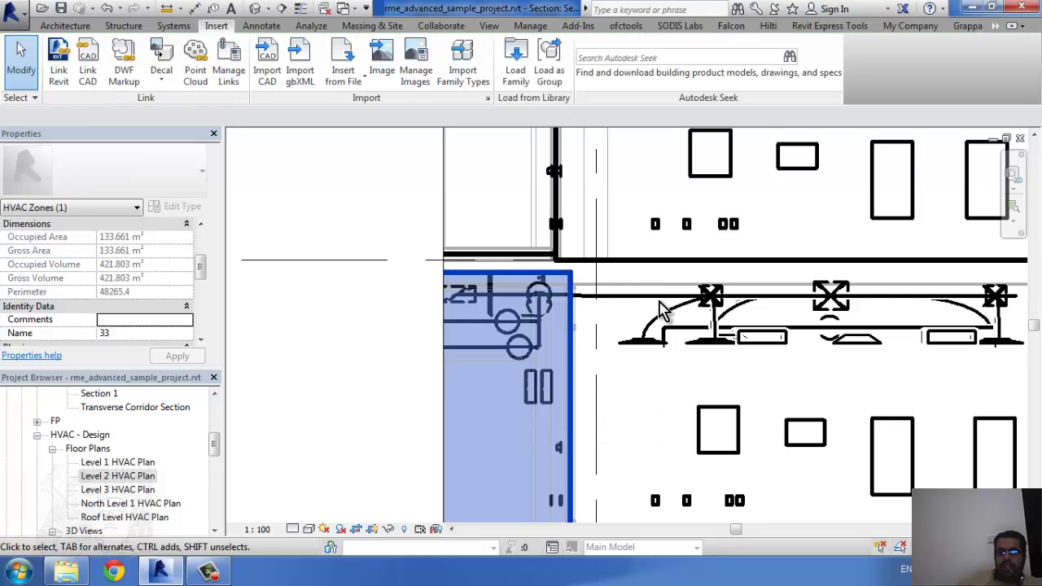
{"action": "scroll", "coordinate": [609, 381], "scroll_direction": "down", "scroll_amount": 2}
{"action": "scroll", "coordinate": [627, 326], "scroll_direction": "down", "scroll_amount": 2}
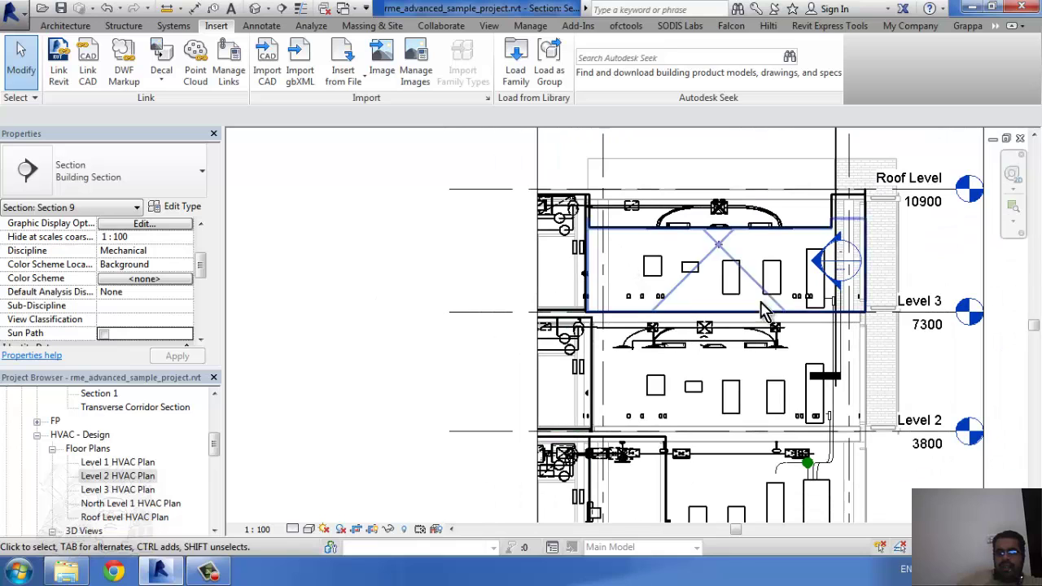
{"action": "left_click", "coordinate": [798, 320]}
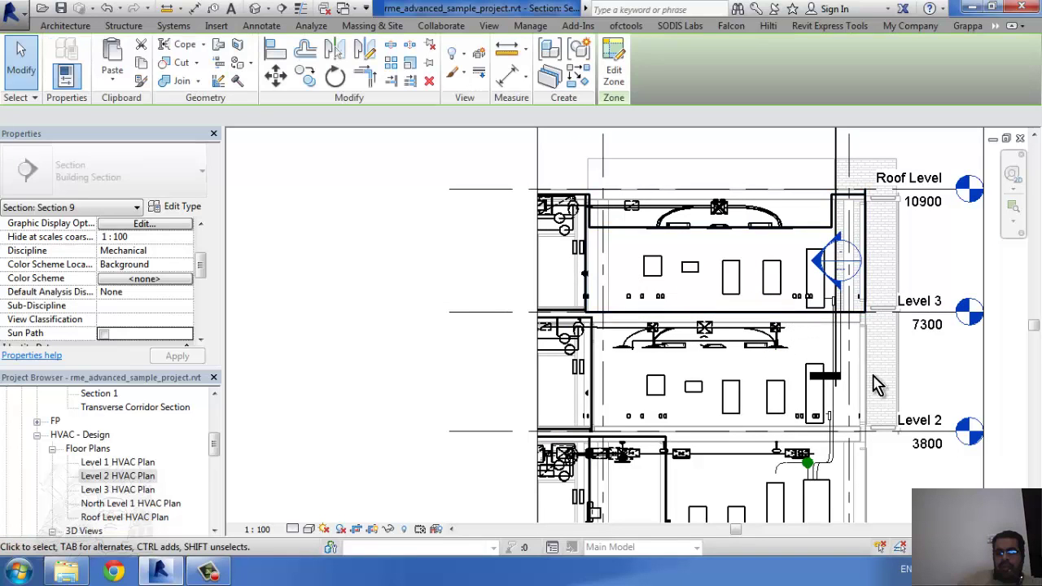
{"action": "left_click", "coordinate": [668, 179]}
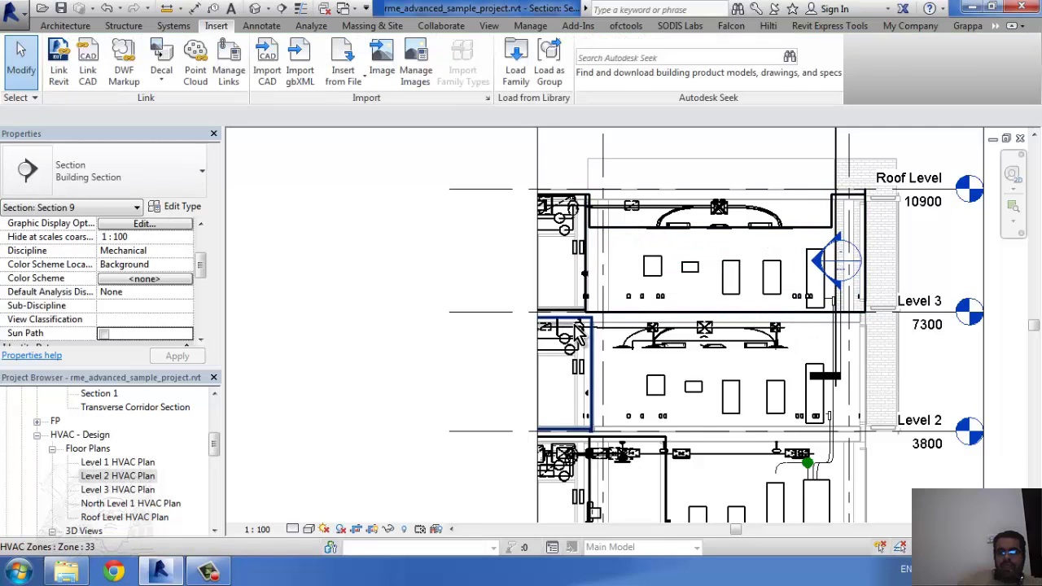
Step: Bring the Level 2 area into view and open Visibility/Graphic Overrides
{"action": "scroll", "coordinate": [576, 332], "scroll_direction": "up", "scroll_amount": 3}
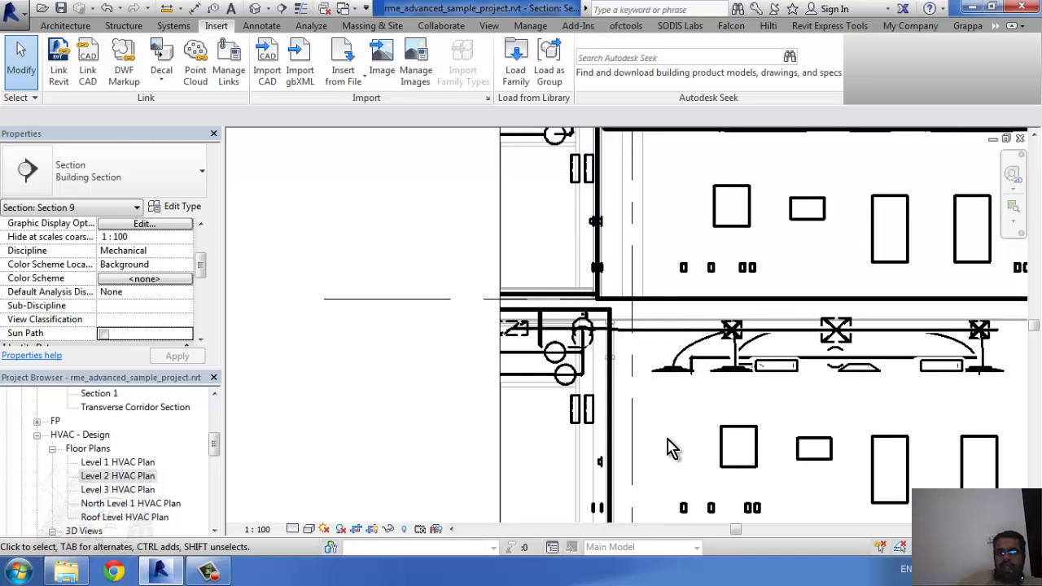
{"action": "scroll", "coordinate": [668, 447], "scroll_direction": "down", "scroll_amount": 3}
{"action": "middle_click_drag", "start_coordinate": [721, 444], "coordinate": [724, 291]}
{"action": "scroll", "coordinate": [725, 342], "scroll_direction": "up", "scroll_amount": 3}
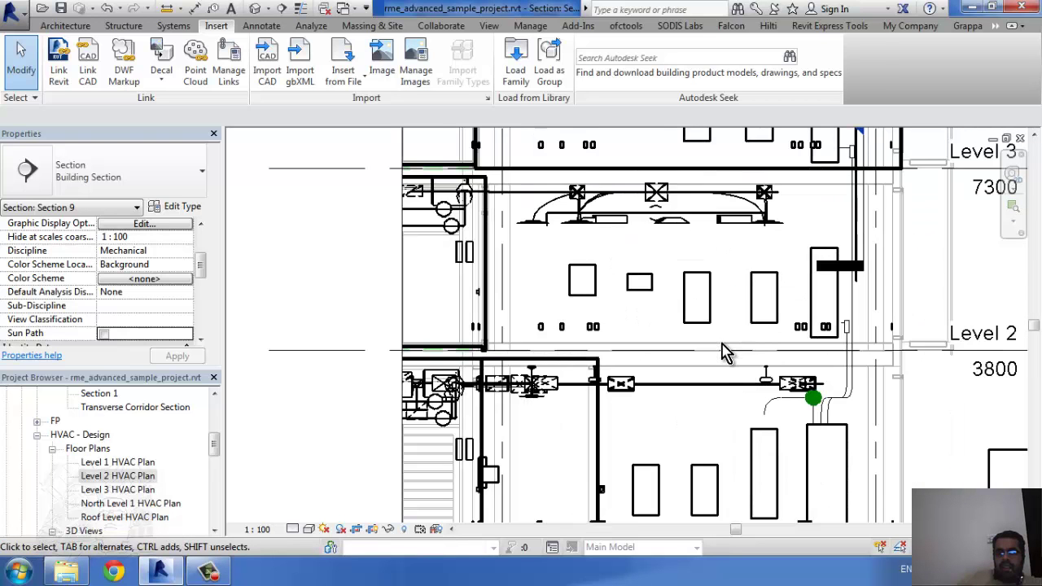
{"action": "key", "text": "v"}
{"action": "key", "text": "v"}
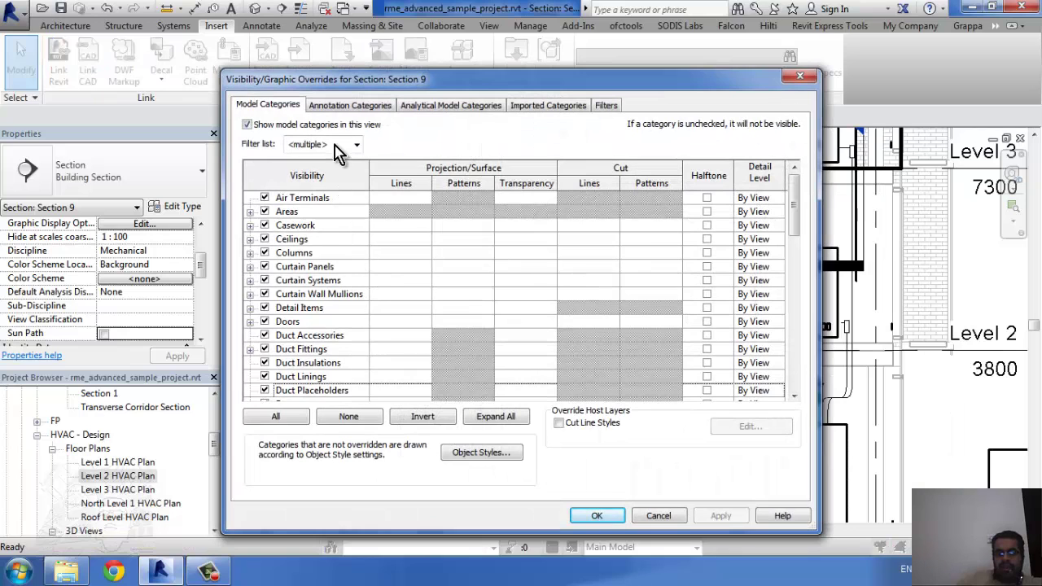
Step: Hide the HVAC Zones category in Section 9
{"action": "scroll", "coordinate": [356, 157], "scroll_direction": "down", "scroll_amount": 1}
{"action": "key", "text": "h"}
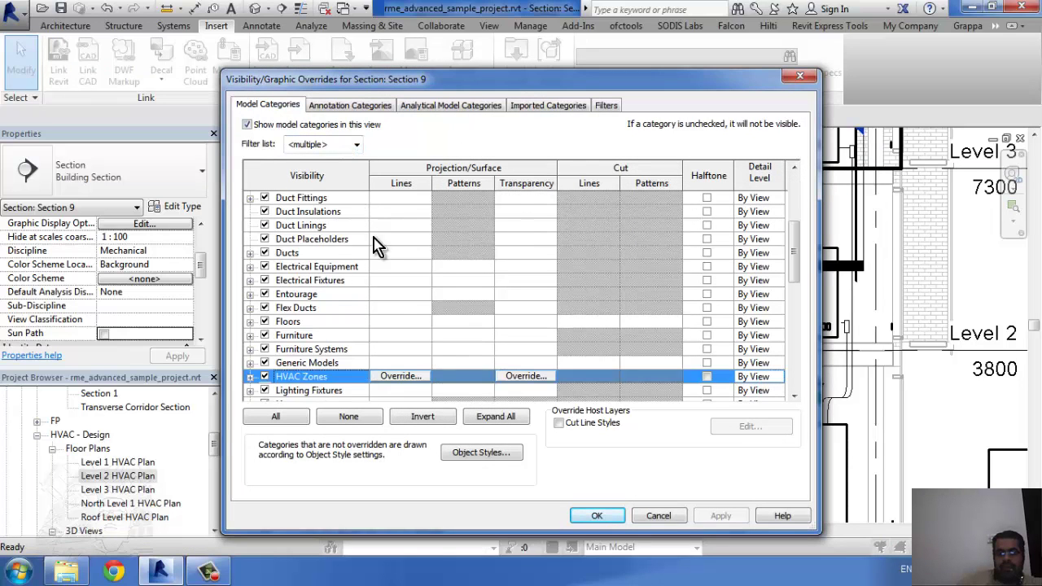
{"action": "left_click", "coordinate": [598, 517]}
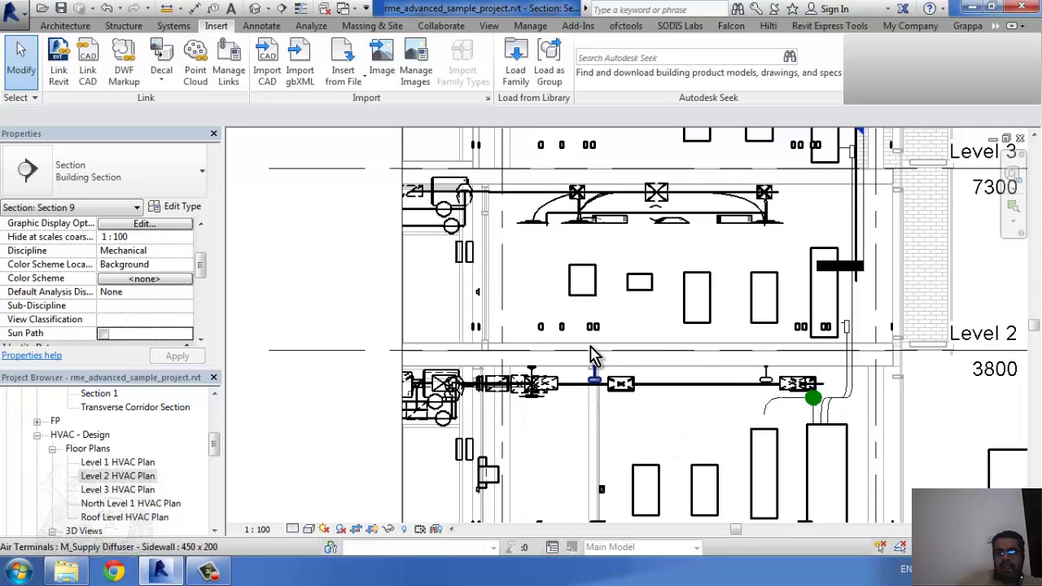
{"action": "scroll", "coordinate": [588, 346], "scroll_direction": "down", "scroll_amount": 1}
{"action": "scroll", "coordinate": [588, 346], "scroll_direction": "down", "scroll_amount": 1}
{"action": "scroll", "coordinate": [588, 452], "scroll_direction": "up", "scroll_amount": 3}
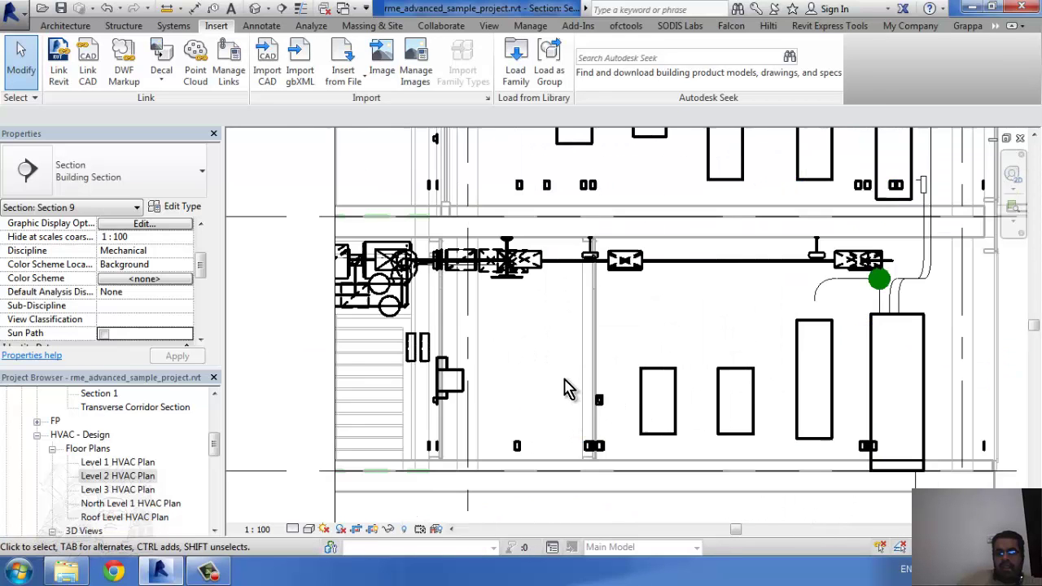
Step: Check the lower-floor space, then uncheck Spaces in Visibility/Graphic Overrides and apply
{"action": "left_click", "coordinate": [518, 354]}
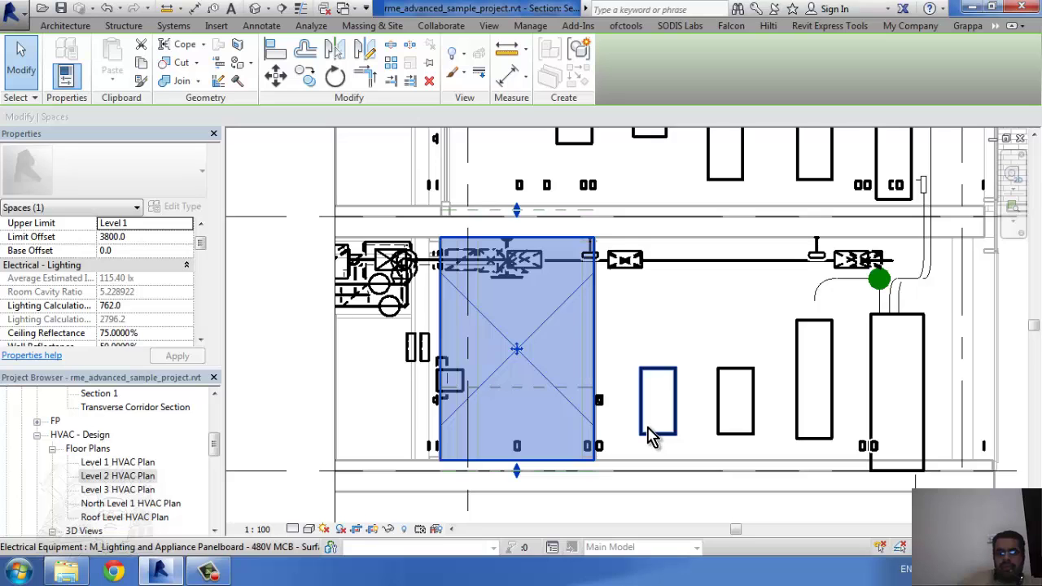
{"action": "key", "text": "Escape"}
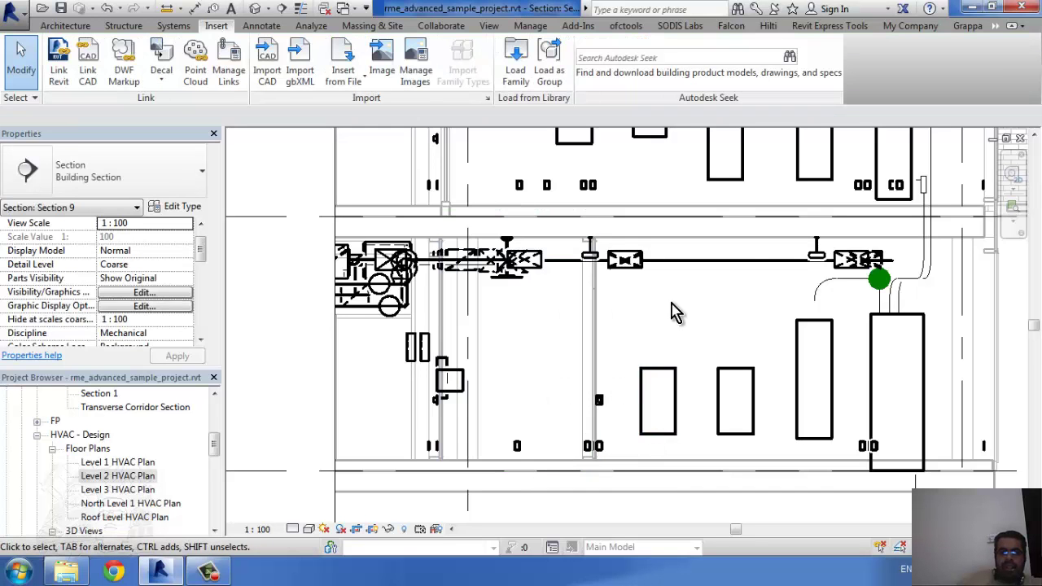
{"action": "key", "text": "v"}
{"action": "key", "text": "g"}
{"action": "scroll", "coordinate": [332, 377], "scroll_direction": "down", "scroll_amount": 1}
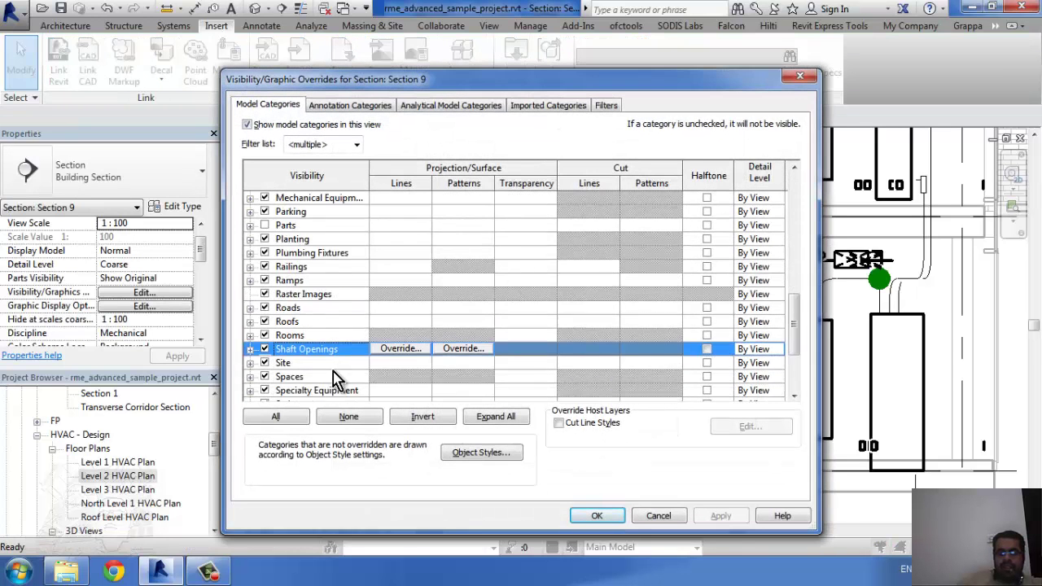
{"action": "scroll", "coordinate": [333, 375], "scroll_direction": "down", "scroll_amount": 1}
{"action": "scroll", "coordinate": [337, 366], "scroll_direction": "down", "scroll_amount": 1}
{"action": "left_click", "coordinate": [263, 321]}
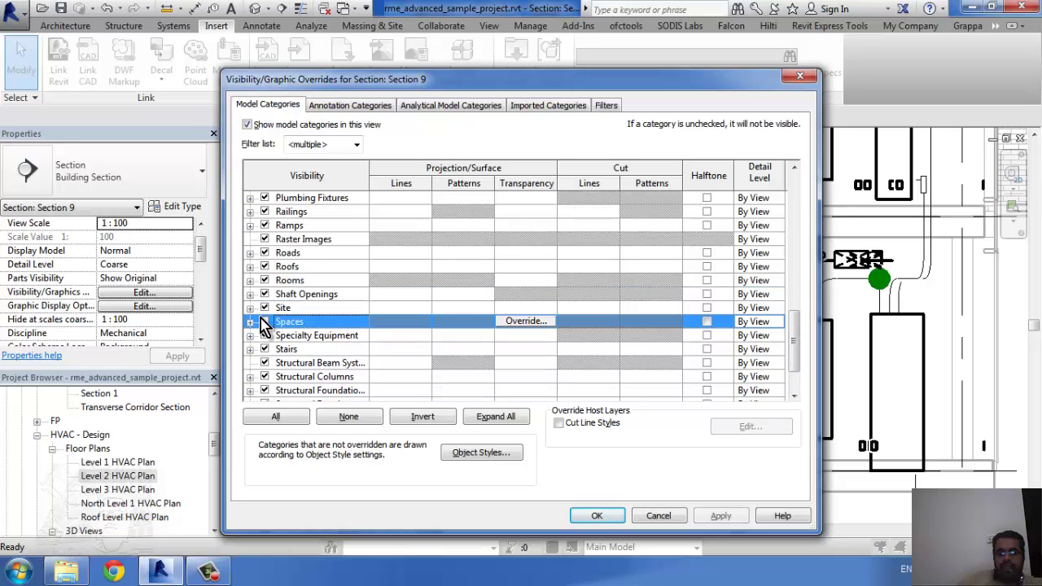
{"action": "left_click", "coordinate": [595, 518]}
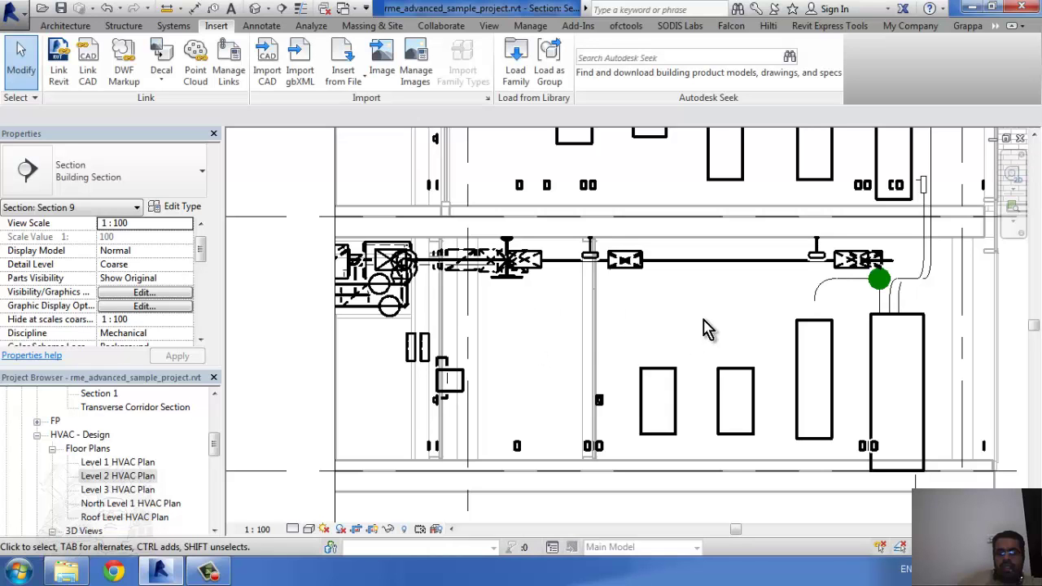
Step: Pan to the Level 2 and Level 3 markers and change the section's Discipline to Architectural
{"action": "middle_click_drag", "start_coordinate": [551, 290], "coordinate": [472, 342]}
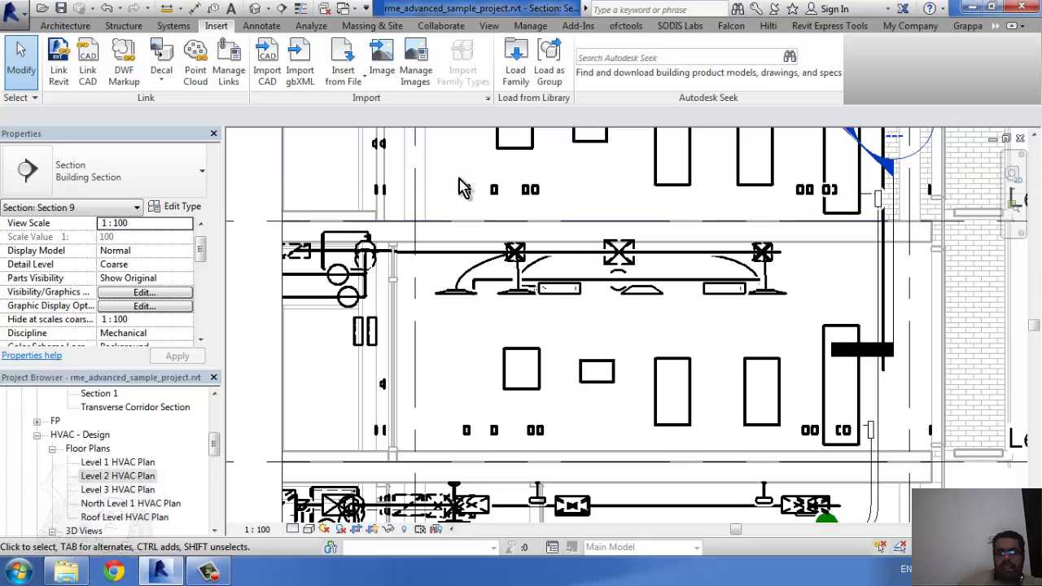
{"action": "middle_click_drag", "start_coordinate": [464, 187], "coordinate": [527, 464]}
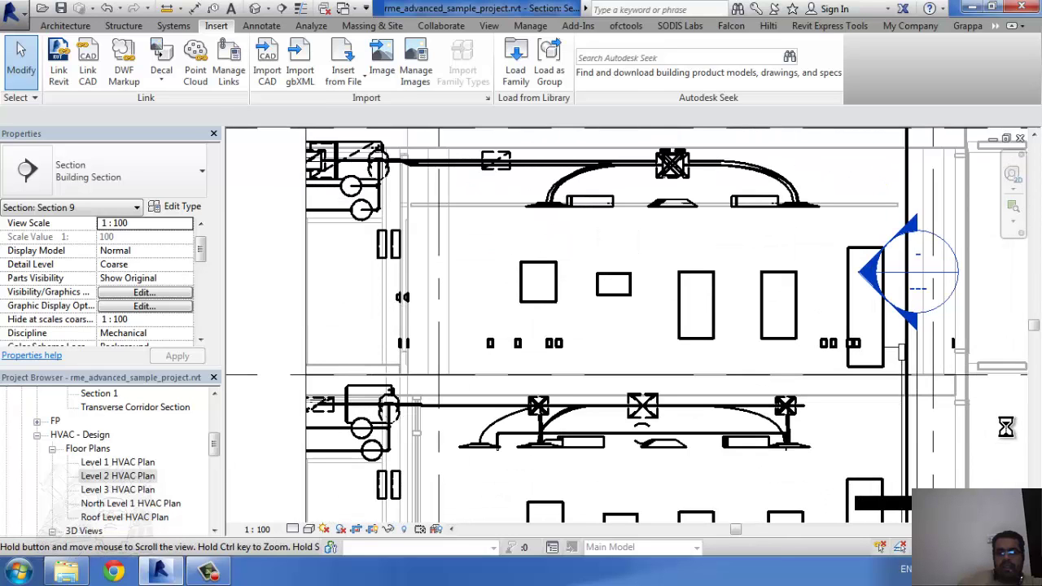
{"action": "middle_click_drag", "start_coordinate": [1010, 475], "coordinate": [995, 471]}
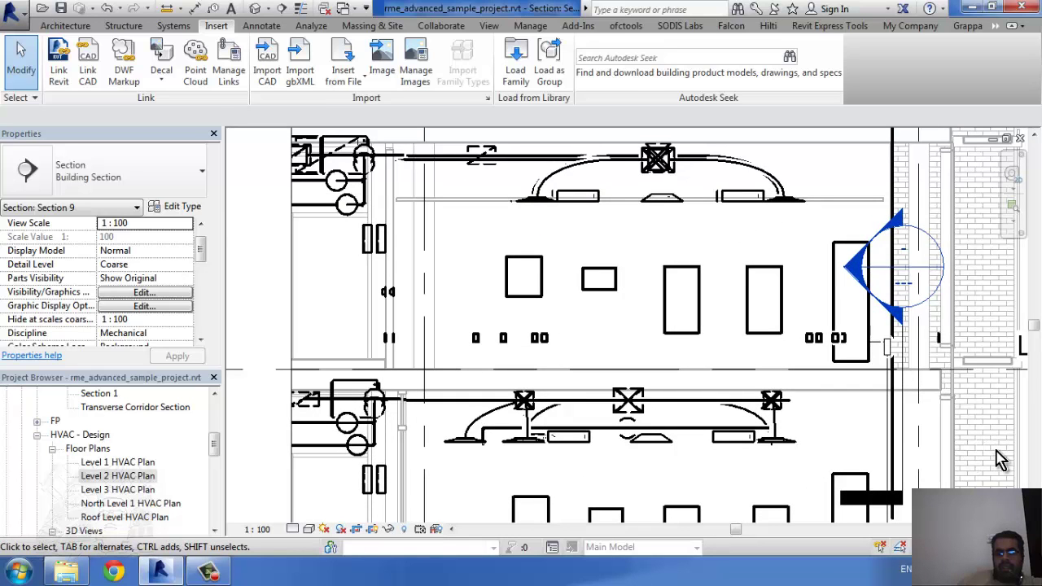
{"action": "middle_click_drag", "start_coordinate": [819, 415], "coordinate": [743, 354]}
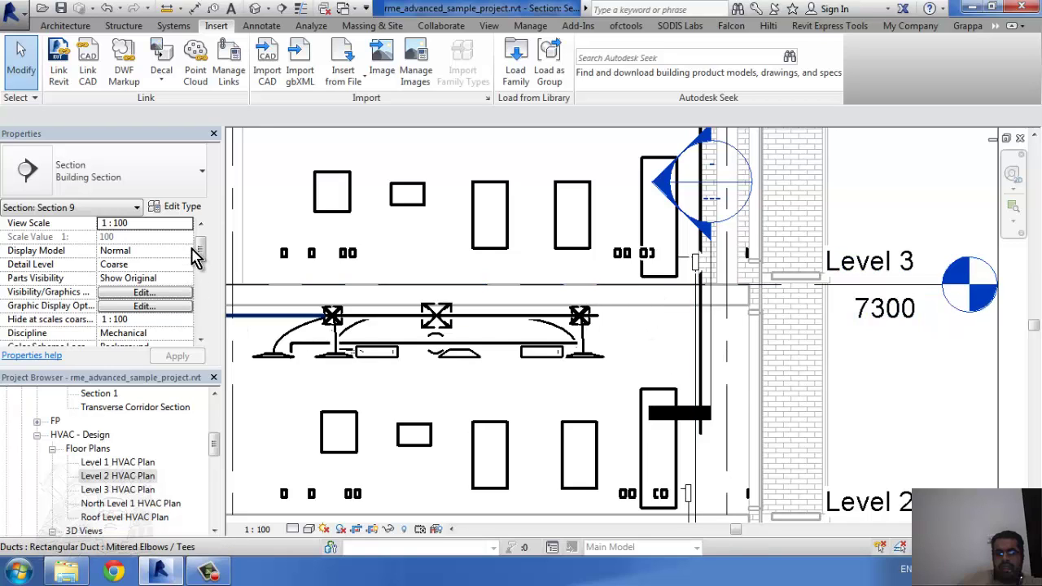
{"action": "left_click", "coordinate": [191, 337]}
{"action": "left_click", "coordinate": [186, 333]}
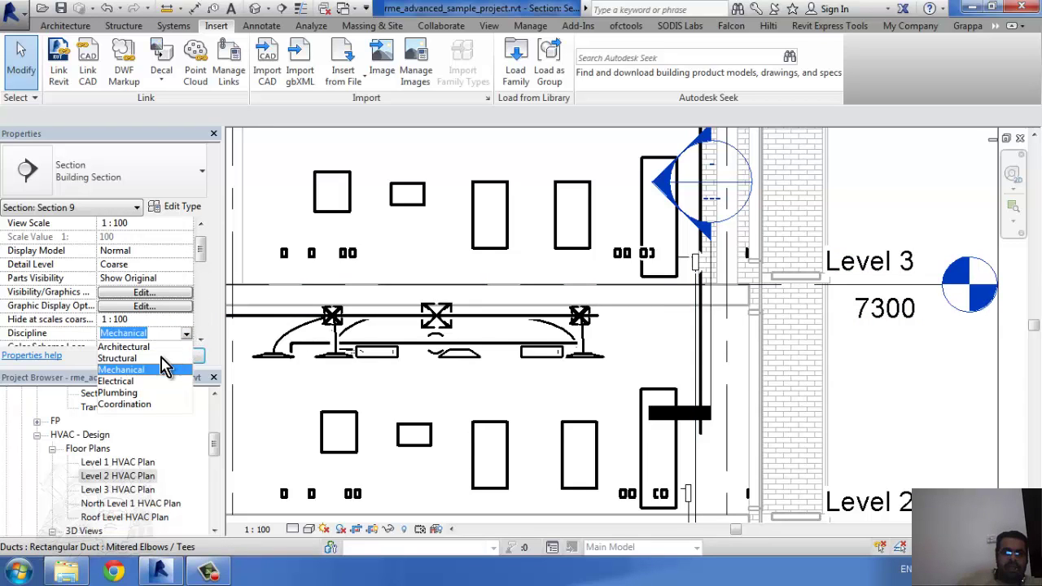
{"action": "left_click", "coordinate": [126, 347]}
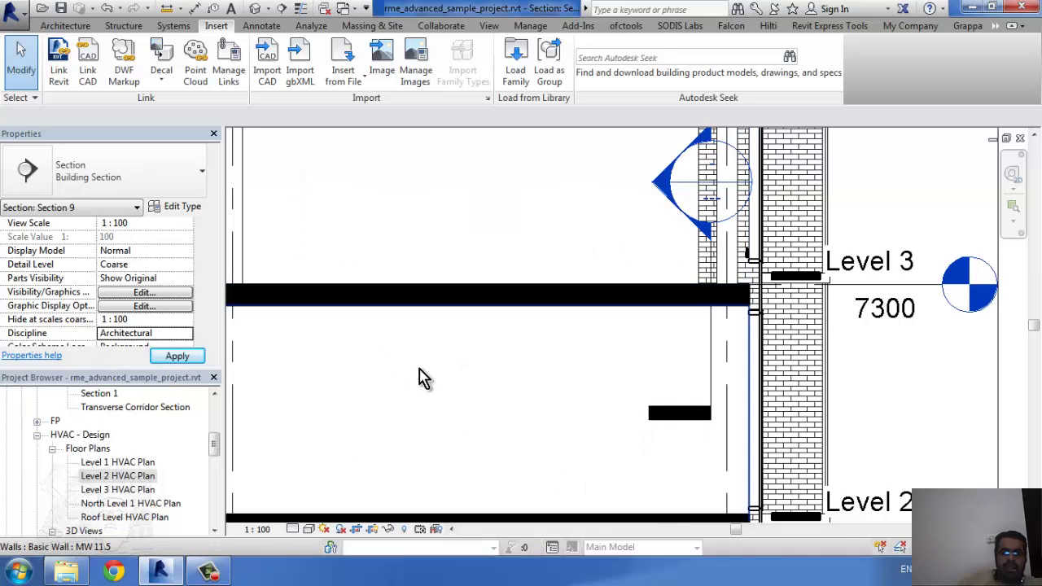
Step: Inspect the Level 2–3 wall, the Level 3–roof wall and the room above Level 3
{"action": "left_click", "coordinate": [561, 448]}
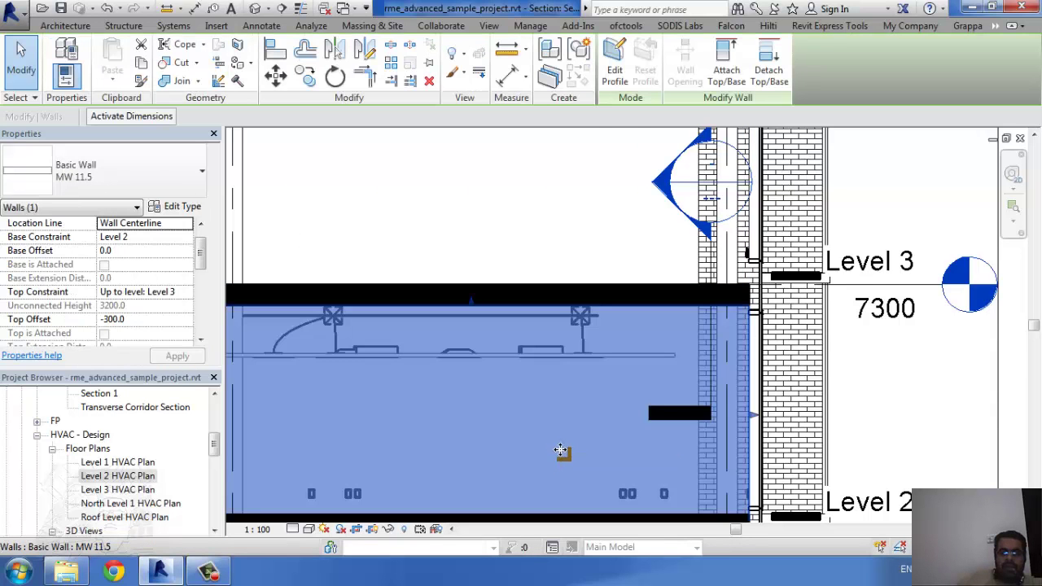
{"action": "left_click", "coordinate": [434, 217]}
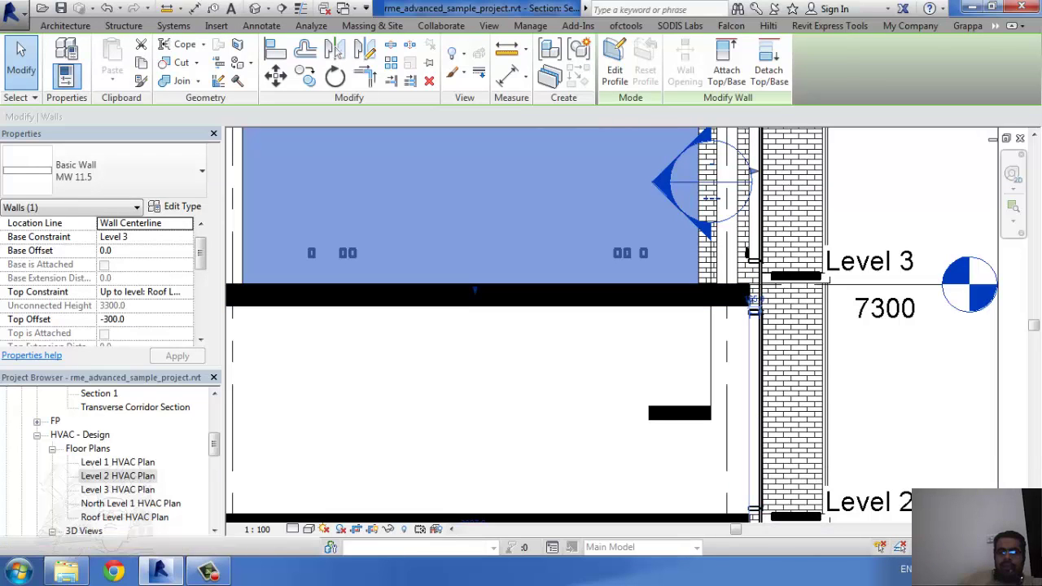
{"action": "key", "text": "Escape"}
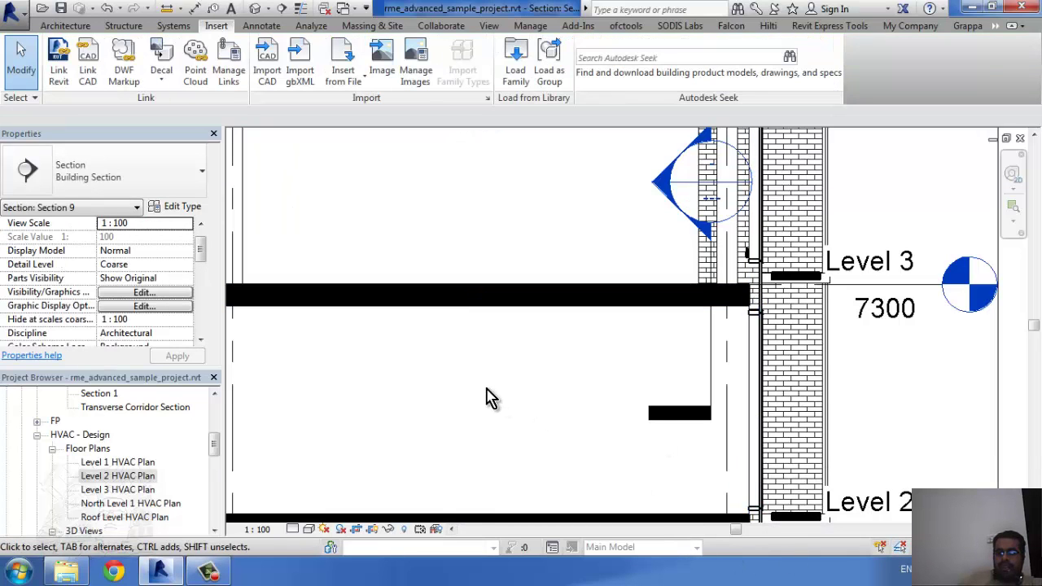
{"action": "left_click", "coordinate": [449, 168]}
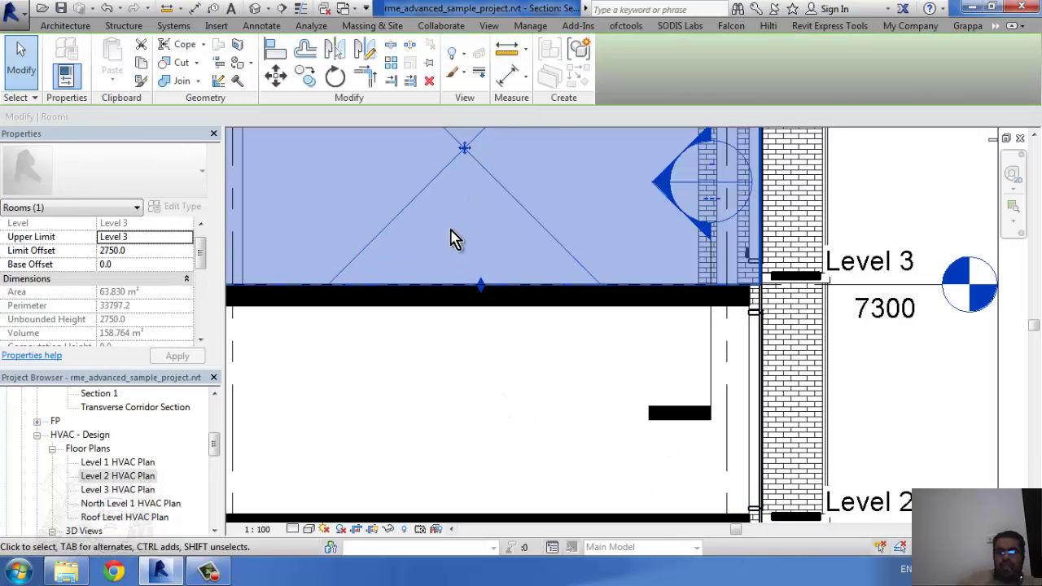
Step: Uncheck Rooms under Model Categories in Visibility/Graphic Overrides (VG) and confirm with OK
{"action": "key", "text": "v"}
{"action": "key", "text": "g"}
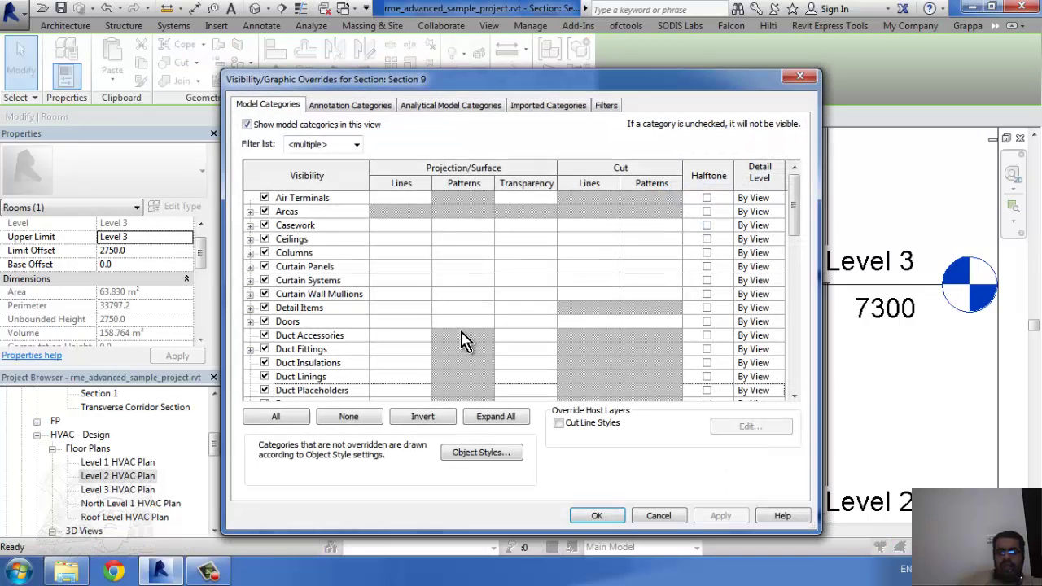
{"action": "scroll", "coordinate": [461, 342], "scroll_direction": "down", "scroll_amount": 5}
{"action": "left_click", "coordinate": [449, 342]}
{"action": "scroll", "coordinate": [372, 354], "scroll_direction": "down", "scroll_amount": 1}
{"action": "scroll", "coordinate": [325, 366], "scroll_direction": "down", "scroll_amount": 1}
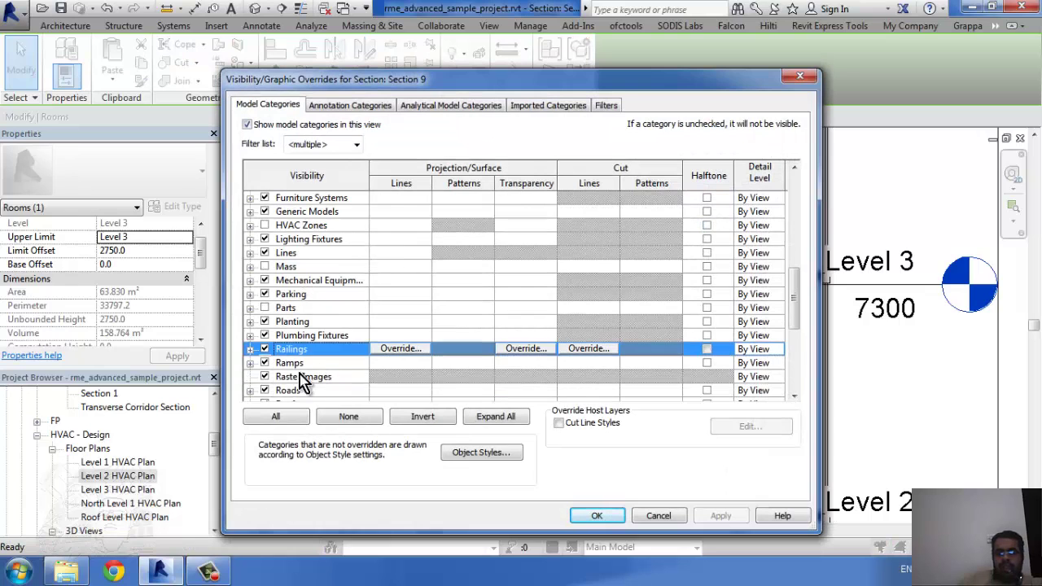
{"action": "scroll", "coordinate": [293, 382], "scroll_direction": "down", "scroll_amount": 1}
{"action": "scroll", "coordinate": [284, 399], "scroll_direction": "down", "scroll_amount": 1}
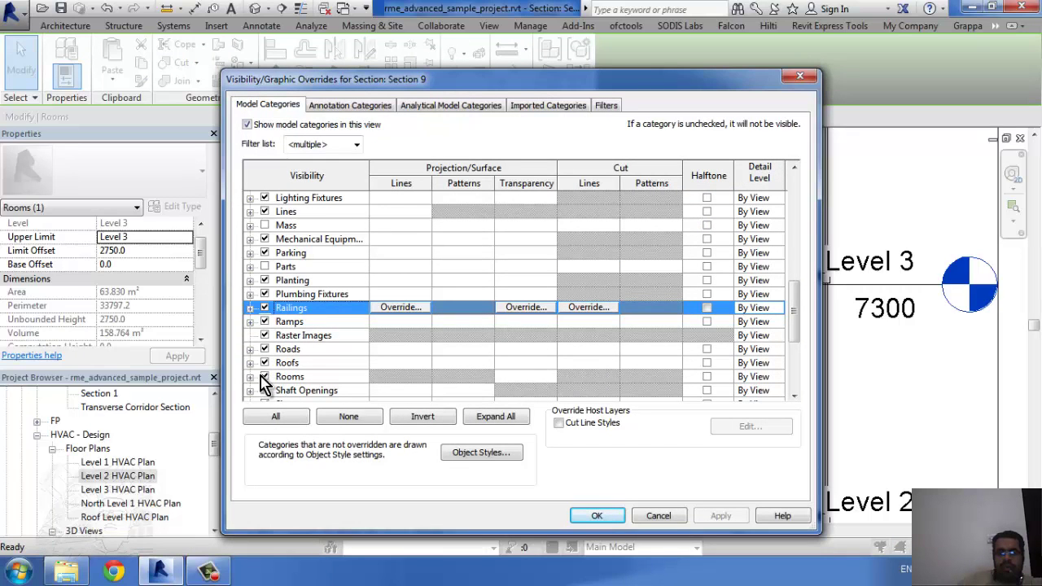
{"action": "left_click", "coordinate": [264, 376]}
{"action": "left_click", "coordinate": [575, 515]}
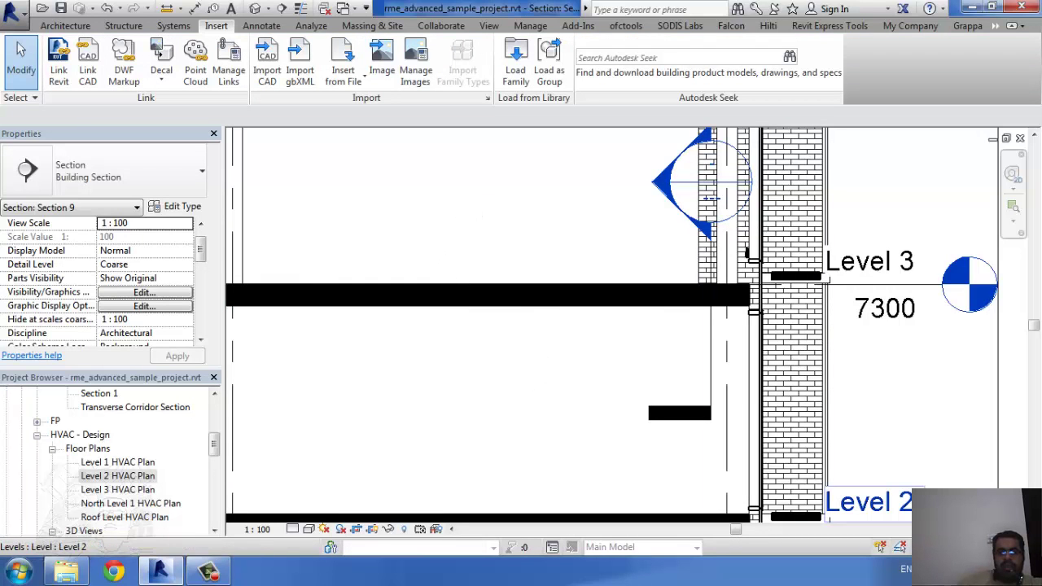
Step: Check the two walls' levels, switch to the Level 2 HVAC Plan and dismiss the save reminder
{"action": "left_click", "coordinate": [491, 449]}
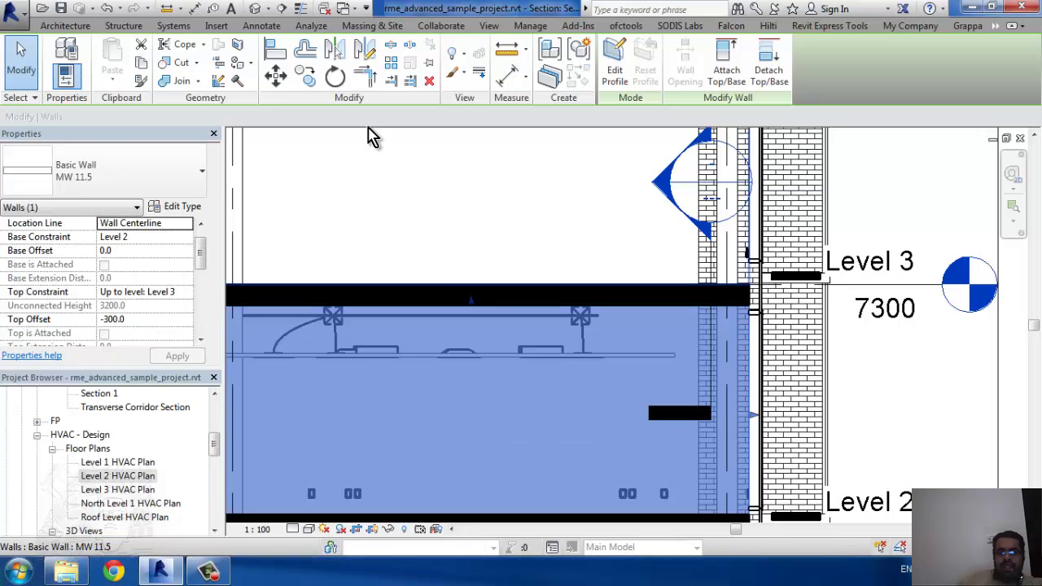
{"action": "left_click", "coordinate": [345, 209]}
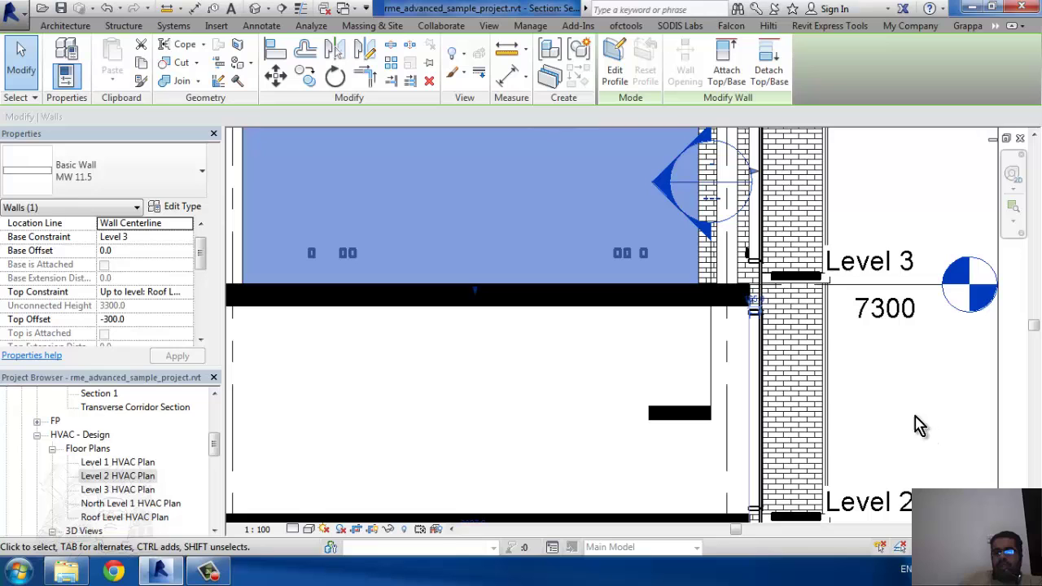
{"action": "left_click", "coordinate": [912, 389]}
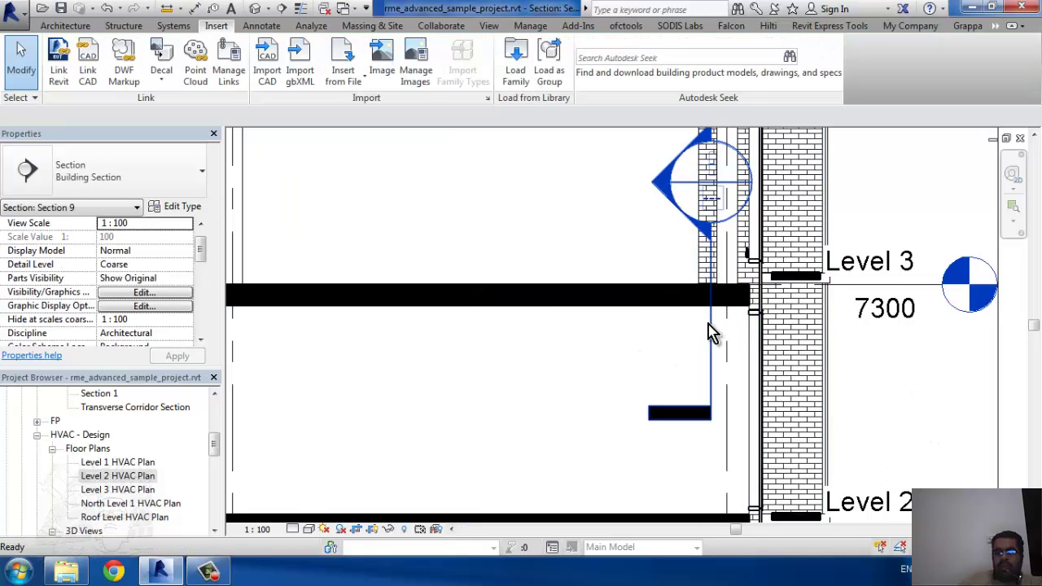
{"action": "key", "text": "ctrl+Tab"}
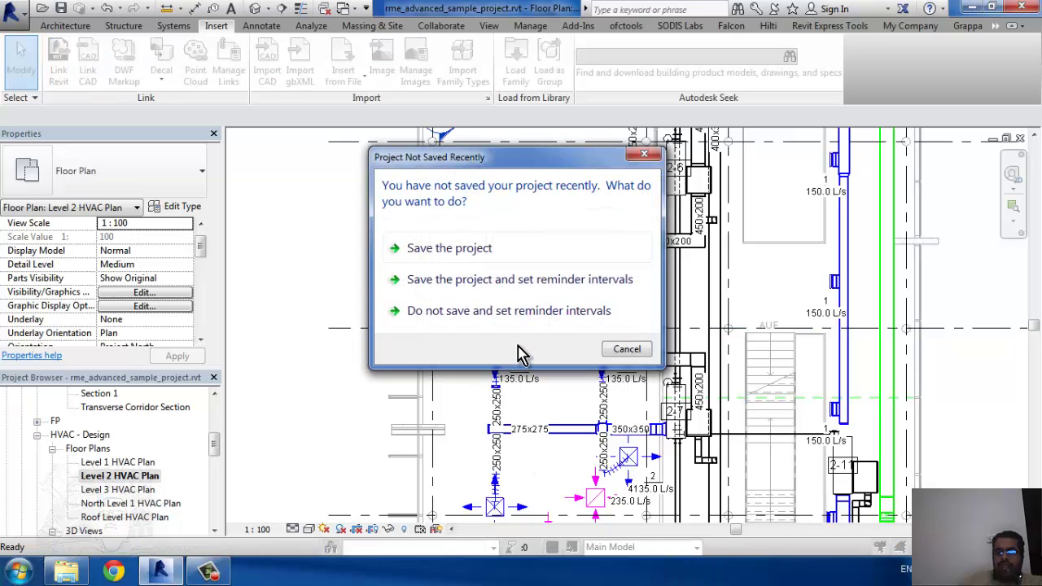
{"action": "key", "text": "Escape"}
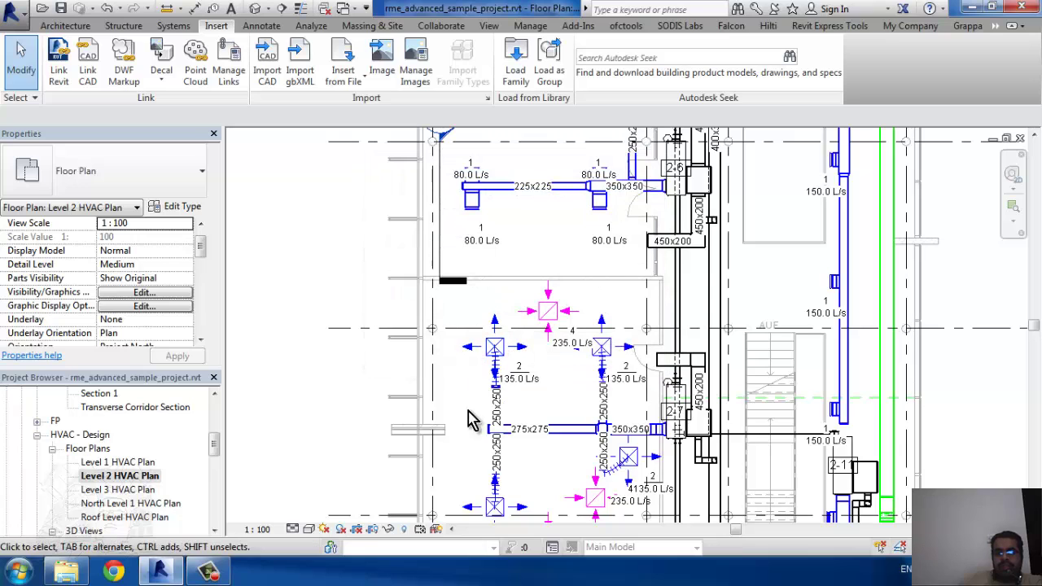
Step: Move the 135.0 L/s supply diffuser up-left onto the grid line, then check the nearby duct sizes
{"action": "left_click_drag", "start_coordinate": [472, 362], "coordinate": [439, 340]}
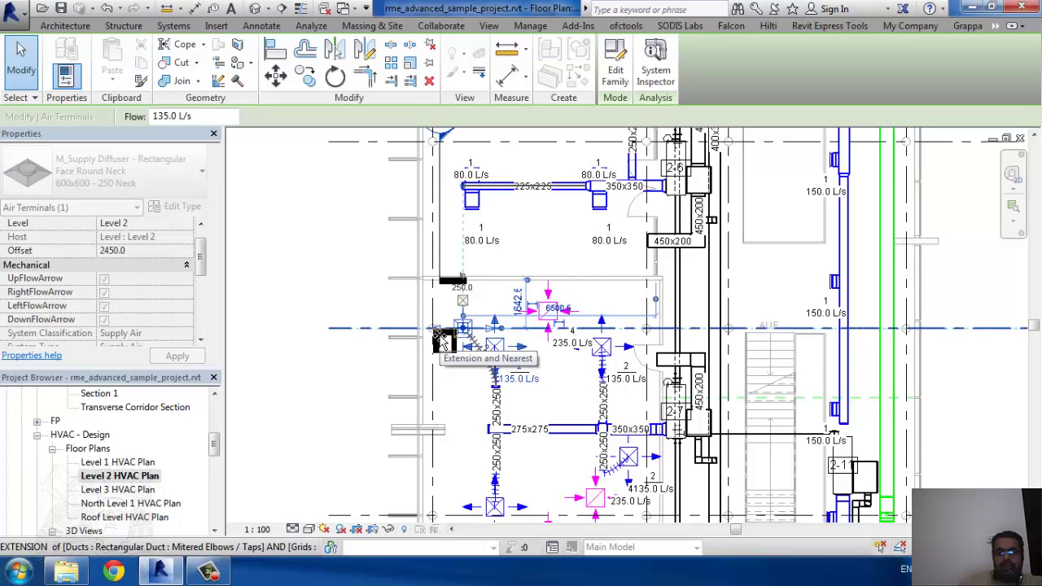
{"action": "key", "text": "Escape"}
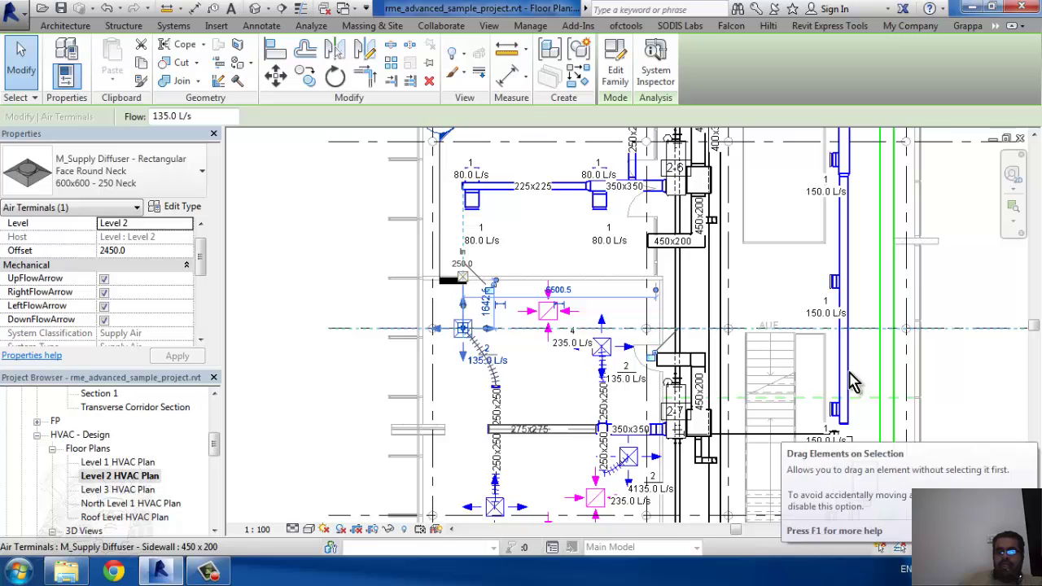
{"action": "left_click", "coordinate": [562, 216]}
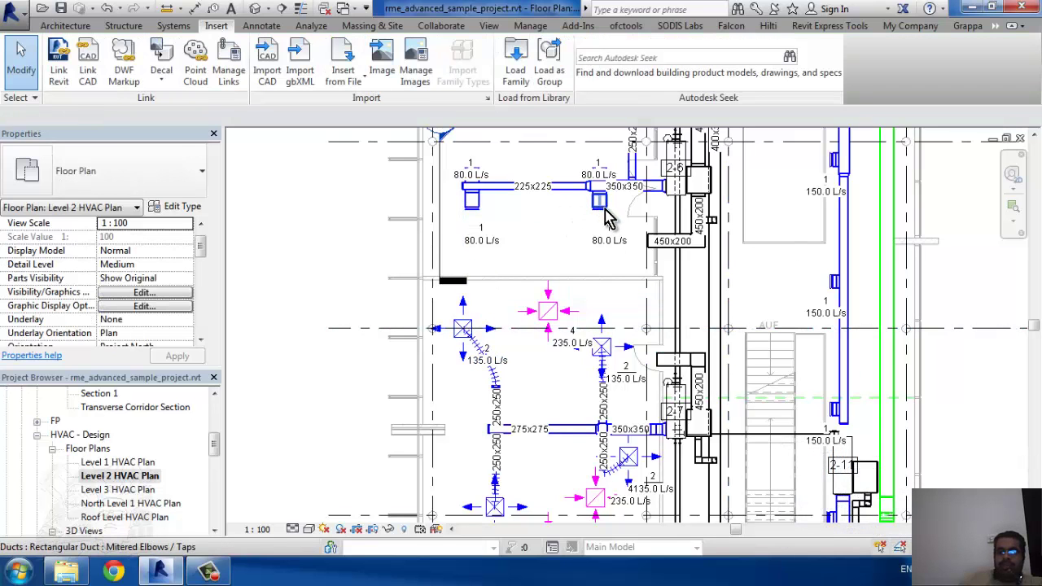
{"action": "left_click", "coordinate": [607, 213]}
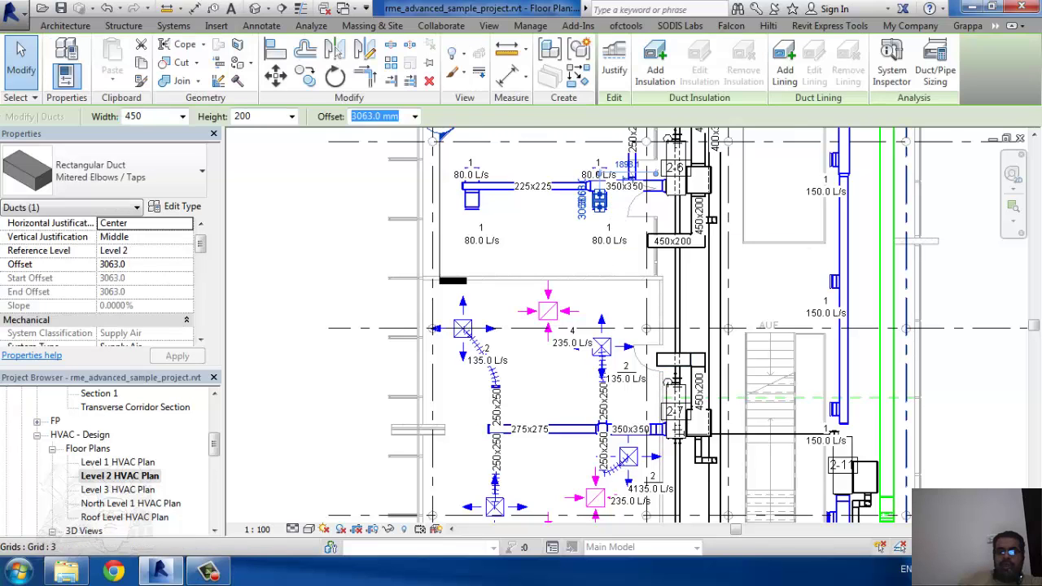
{"action": "key", "text": "Escape"}
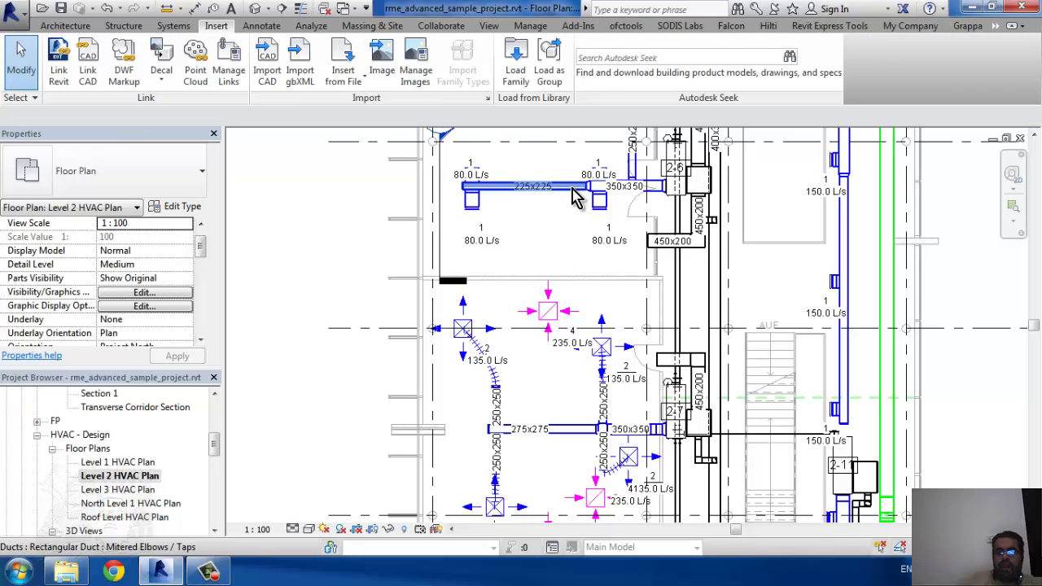
{"action": "left_click", "coordinate": [575, 196]}
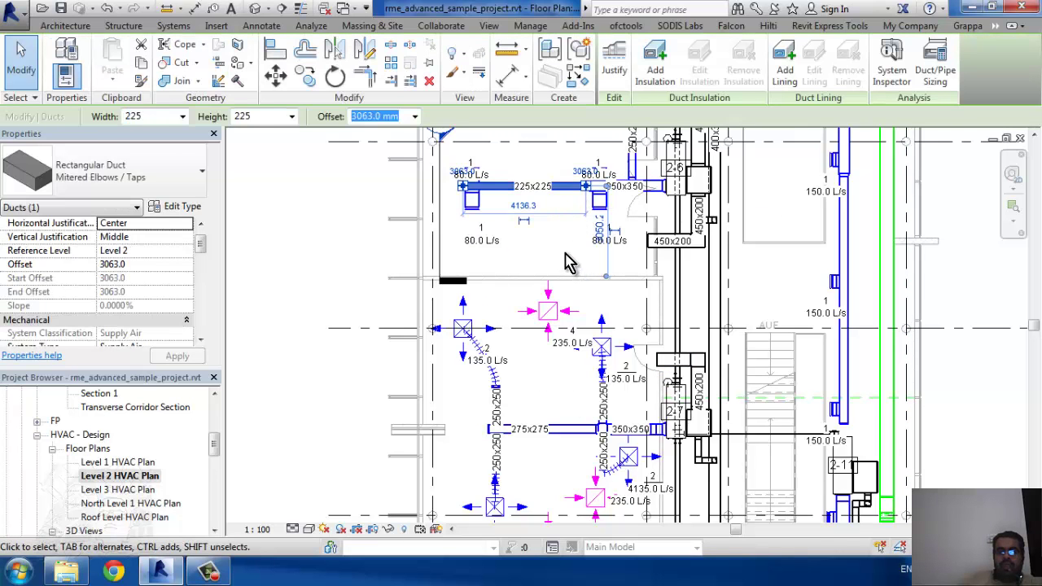
{"action": "key", "text": "Escape"}
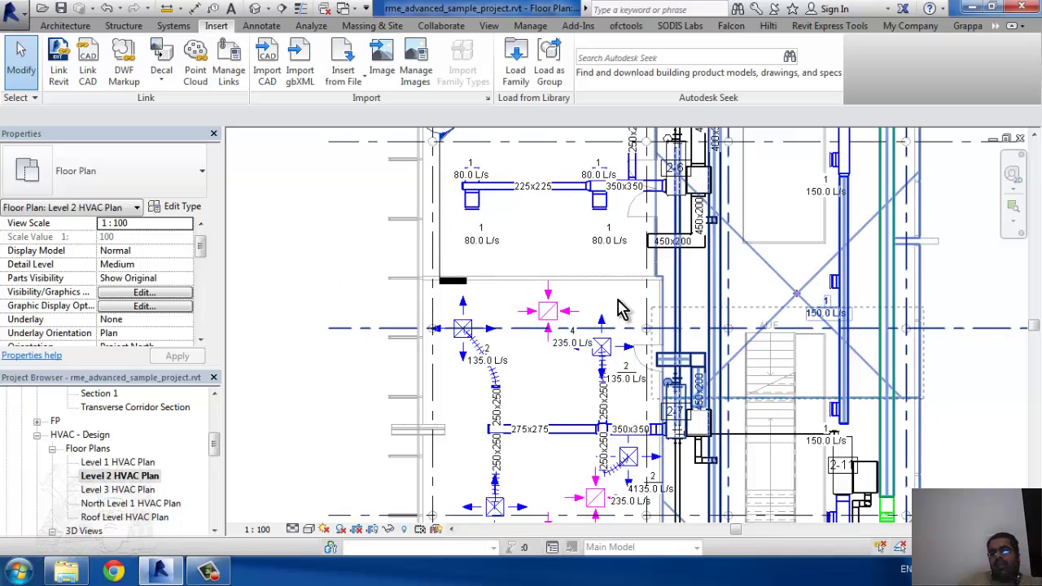
Step: Window-select a large block of the plan and filter it to only the 10 pipes
{"action": "left_click", "coordinate": [851, 440]}
{"action": "left_click", "coordinate": [851, 439]}
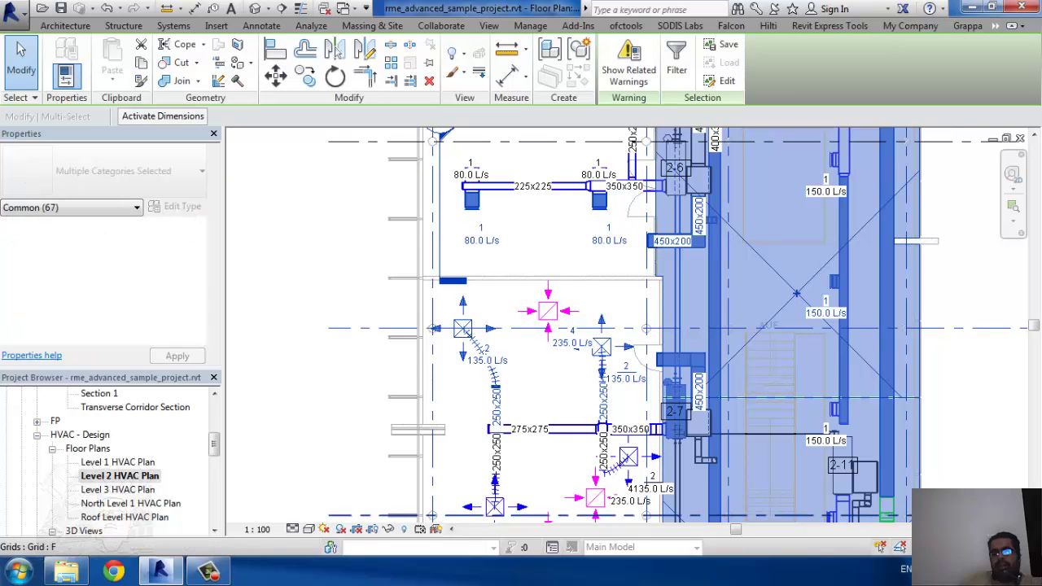
{"action": "left_click", "coordinate": [676, 61]}
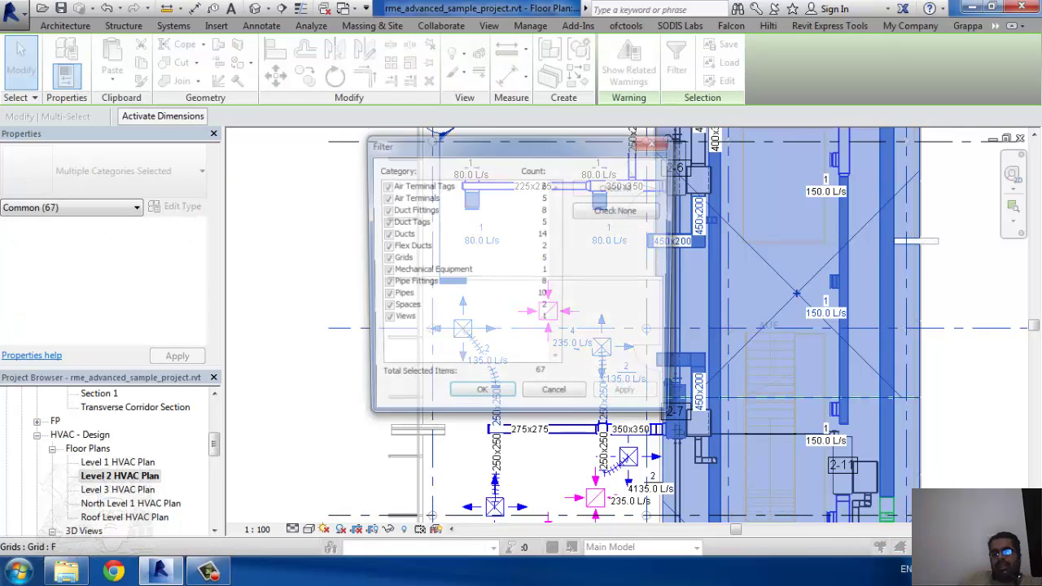
{"action": "left_click", "coordinate": [617, 212]}
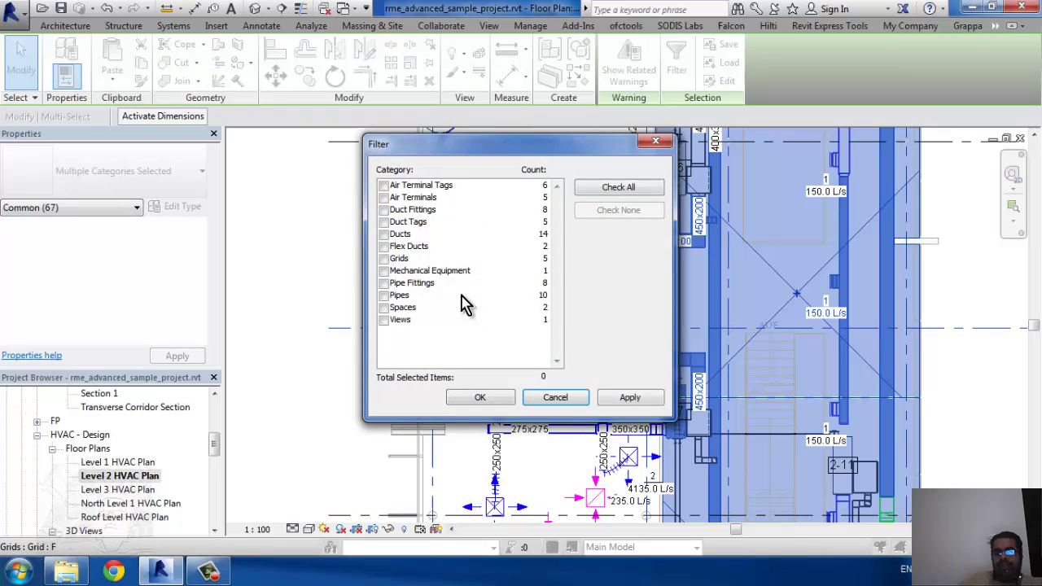
{"action": "left_click", "coordinate": [382, 296]}
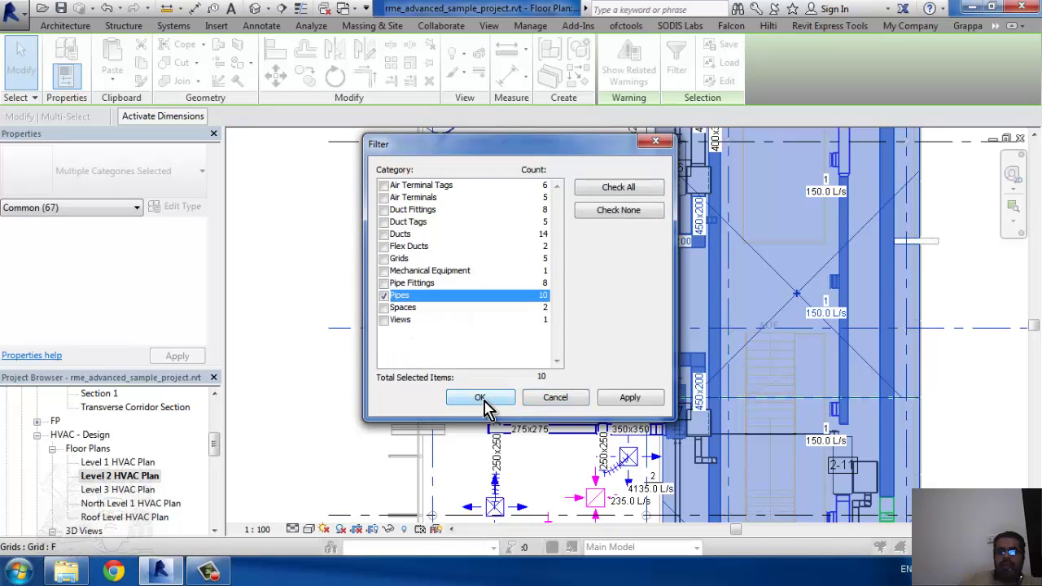
{"action": "left_click", "coordinate": [480, 398]}
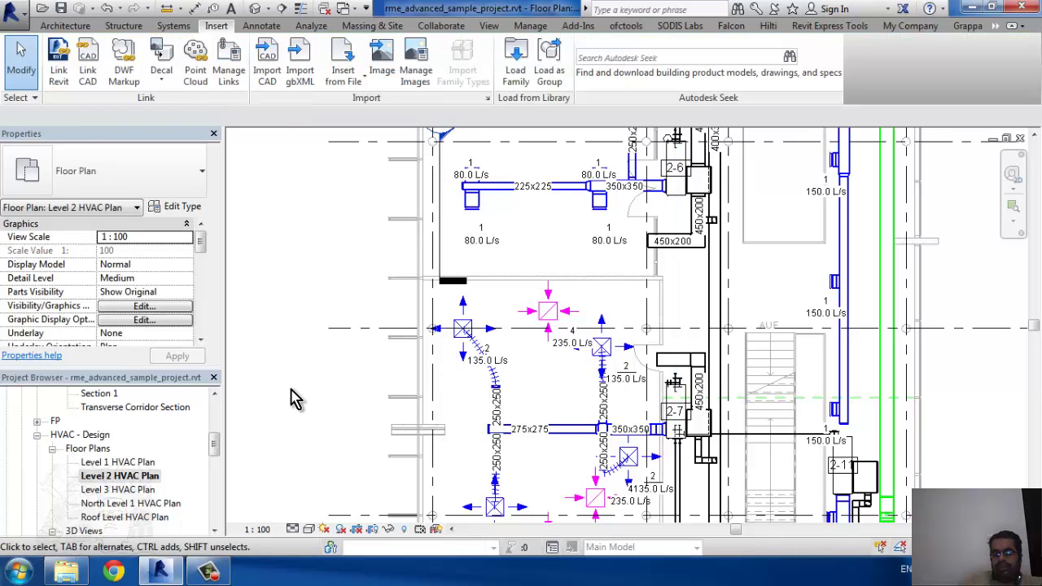
Step: Zoom out and split the section line west of the wing into two offset jogged segments
{"action": "scroll", "coordinate": [416, 344], "scroll_direction": "down", "scroll_amount": 2}
{"action": "scroll", "coordinate": [578, 399], "scroll_direction": "down", "scroll_amount": 1}
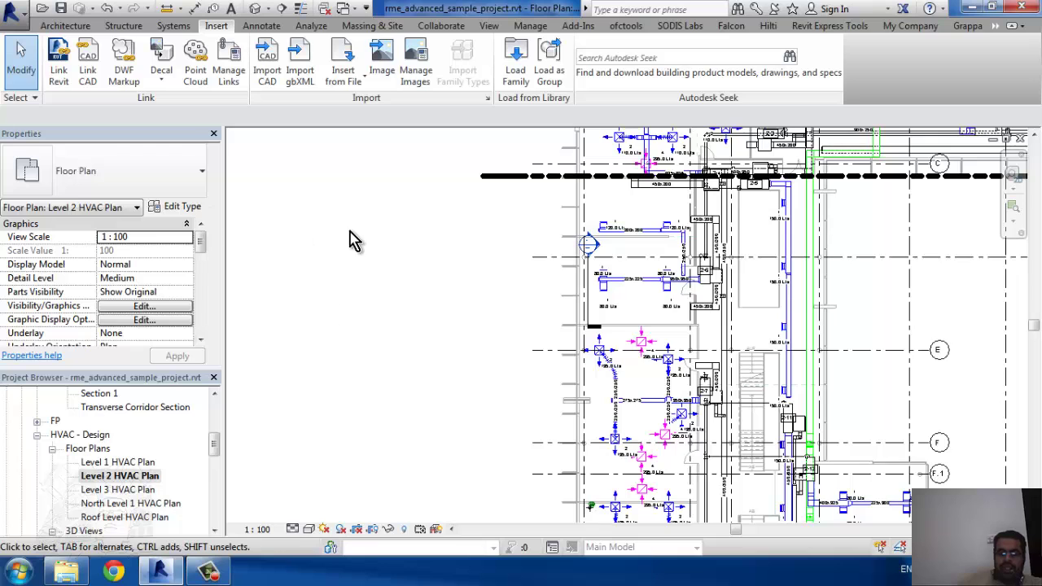
{"action": "scroll", "coordinate": [398, 269], "scroll_direction": "down", "scroll_amount": 1}
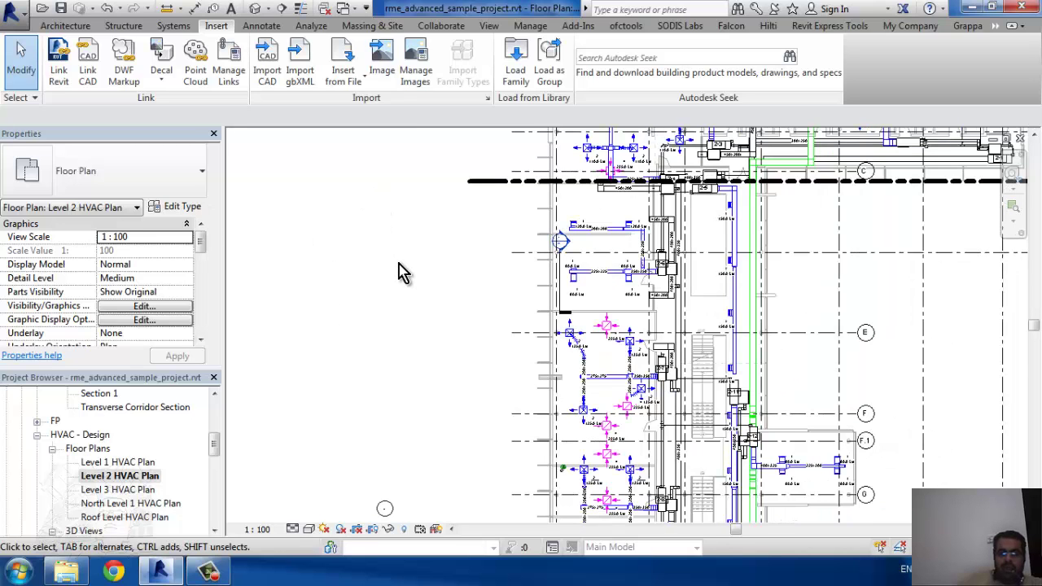
{"action": "scroll", "coordinate": [398, 272], "scroll_direction": "down", "scroll_amount": 2}
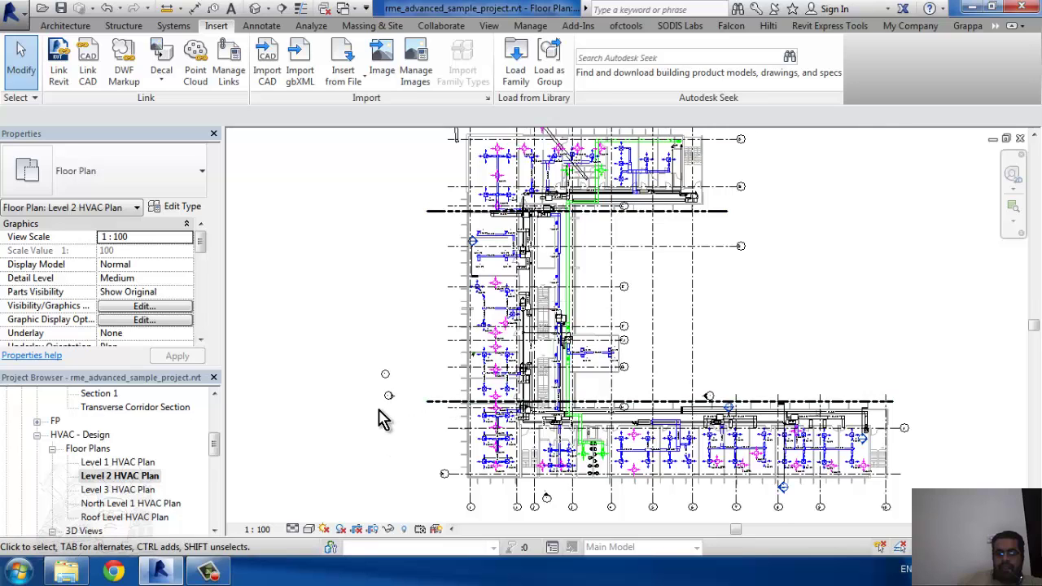
{"action": "left_click", "coordinate": [389, 397]}
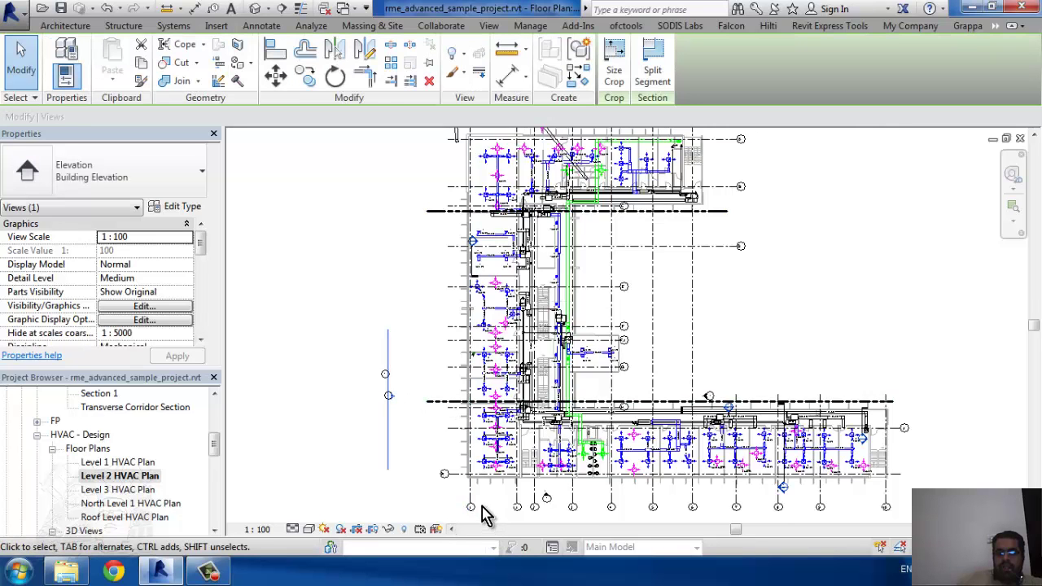
{"action": "left_click", "coordinate": [652, 65]}
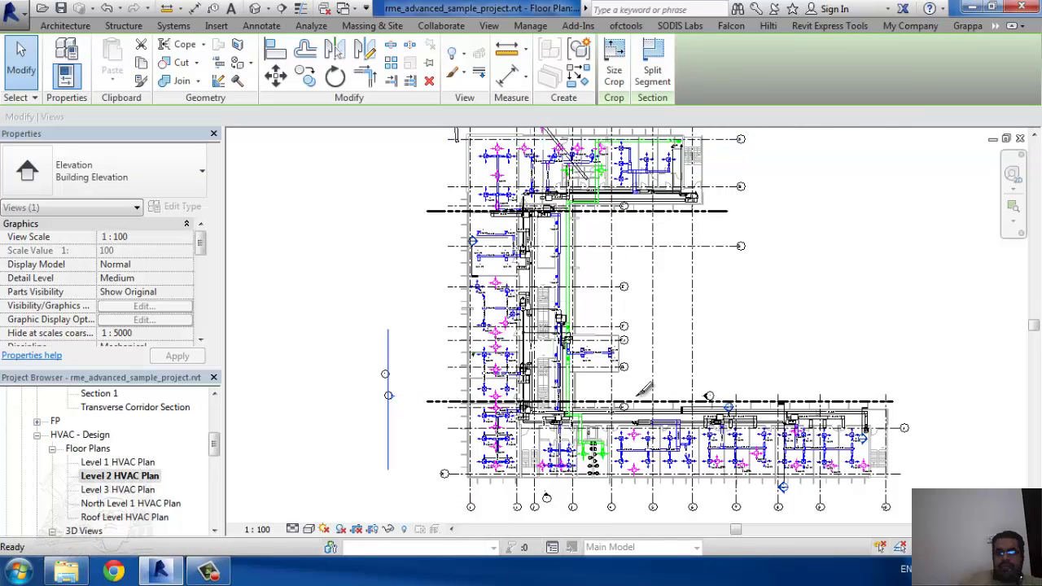
{"action": "left_click", "coordinate": [388, 398]}
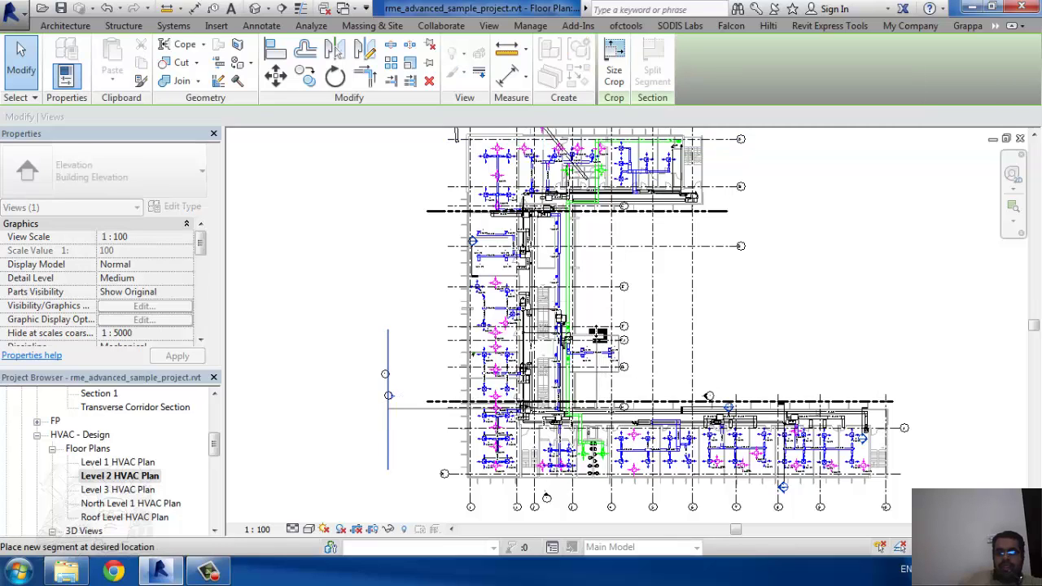
{"action": "left_click", "coordinate": [602, 342]}
{"action": "left_click", "coordinate": [601, 348]}
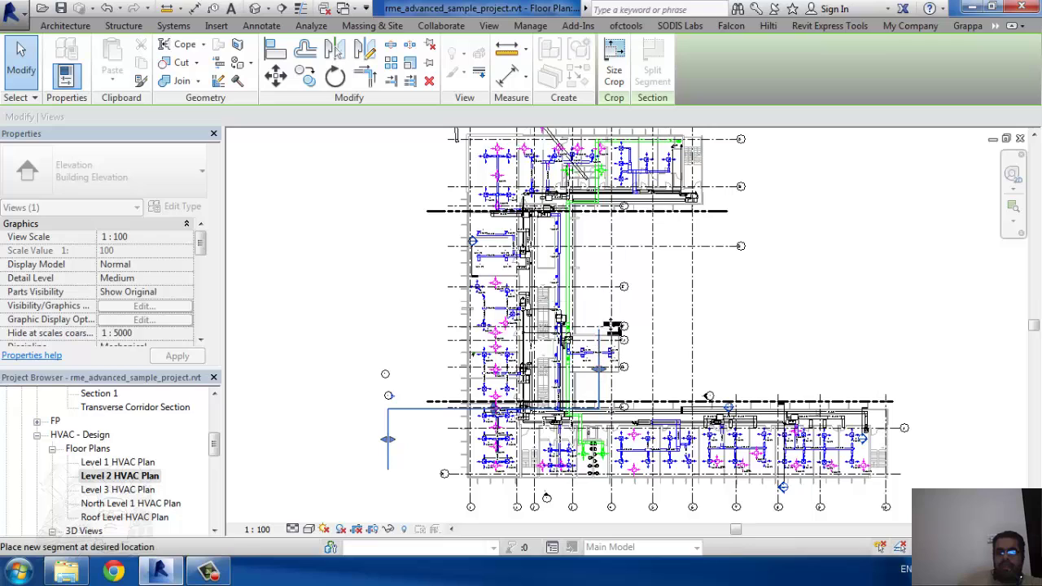
{"action": "left_click", "coordinate": [446, 291]}
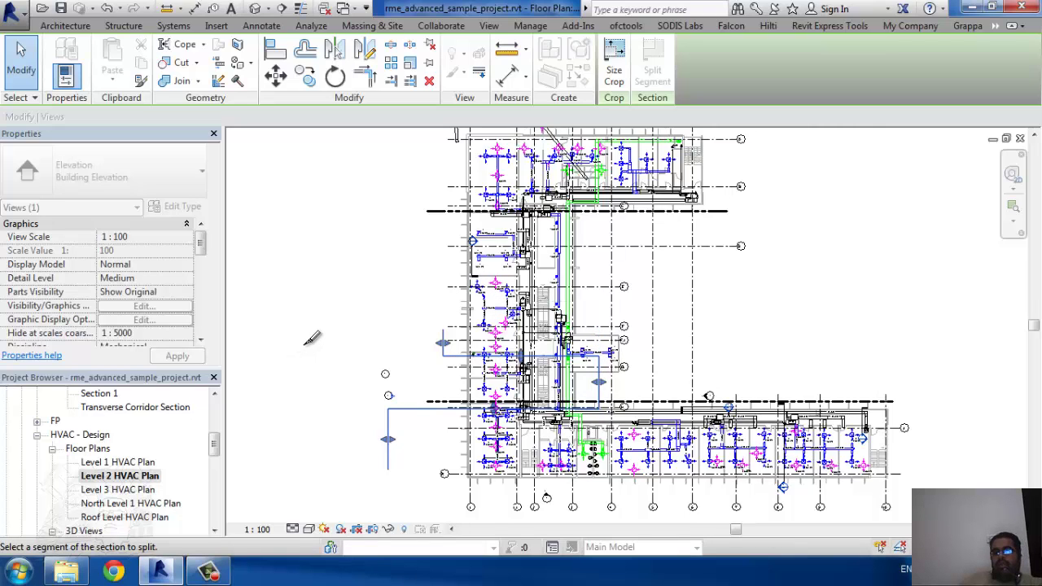
{"action": "key", "text": "Escape"}
{"action": "key", "text": "Escape"}
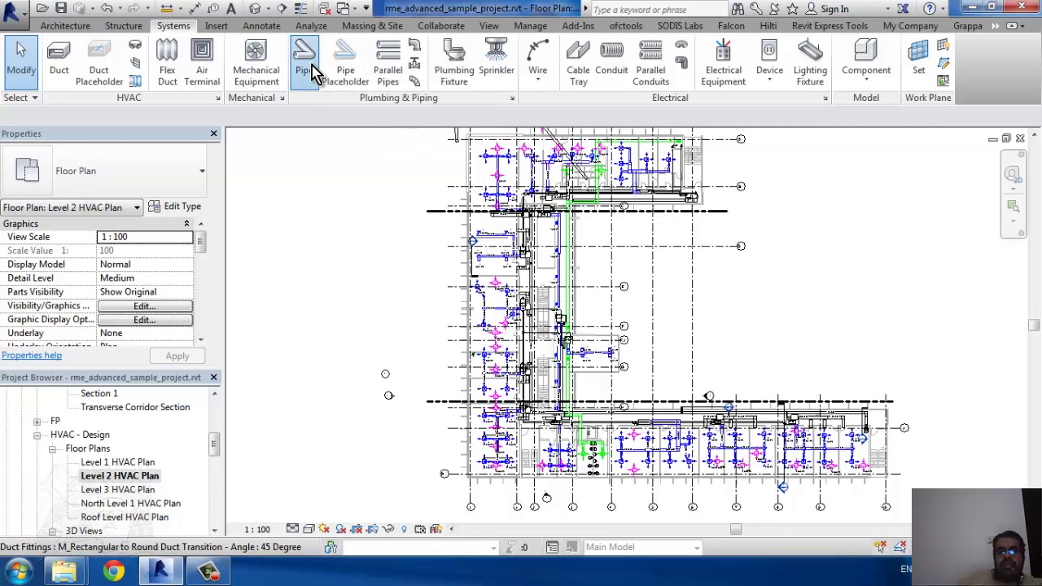
{"action": "left_click", "coordinate": [304, 65]}
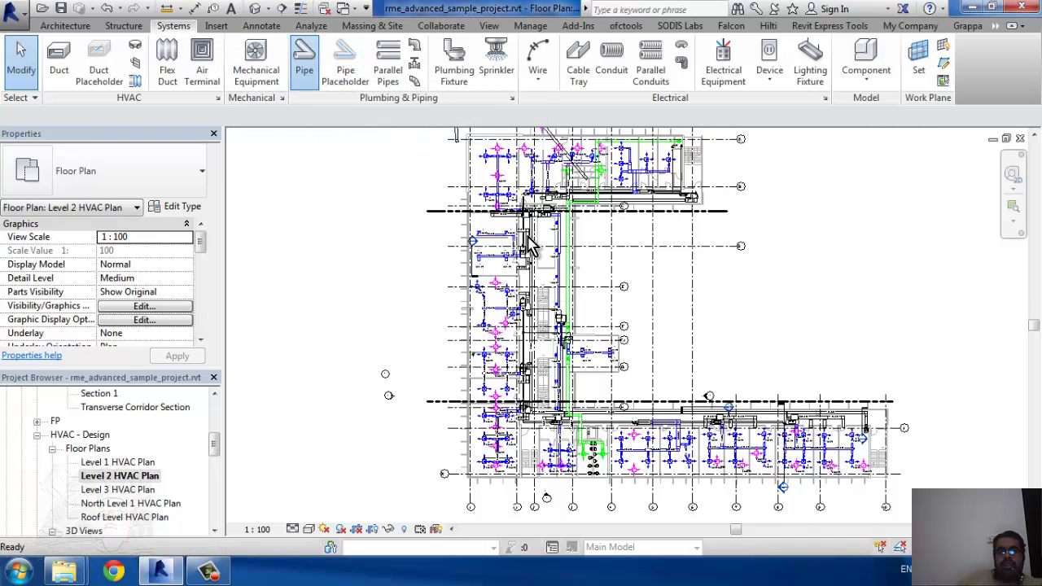
{"action": "left_click", "coordinate": [177, 209]}
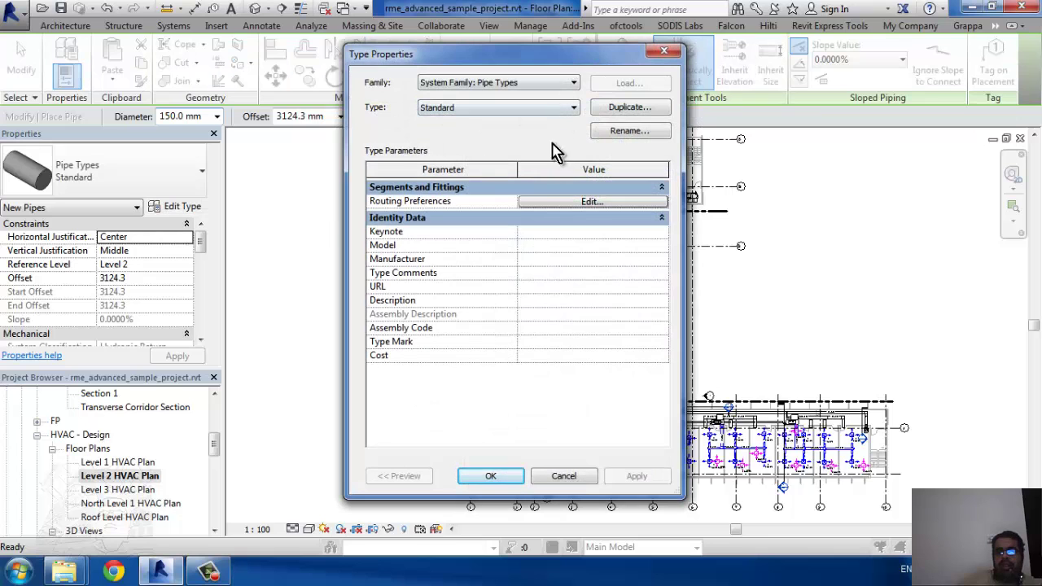
{"action": "left_click", "coordinate": [570, 204]}
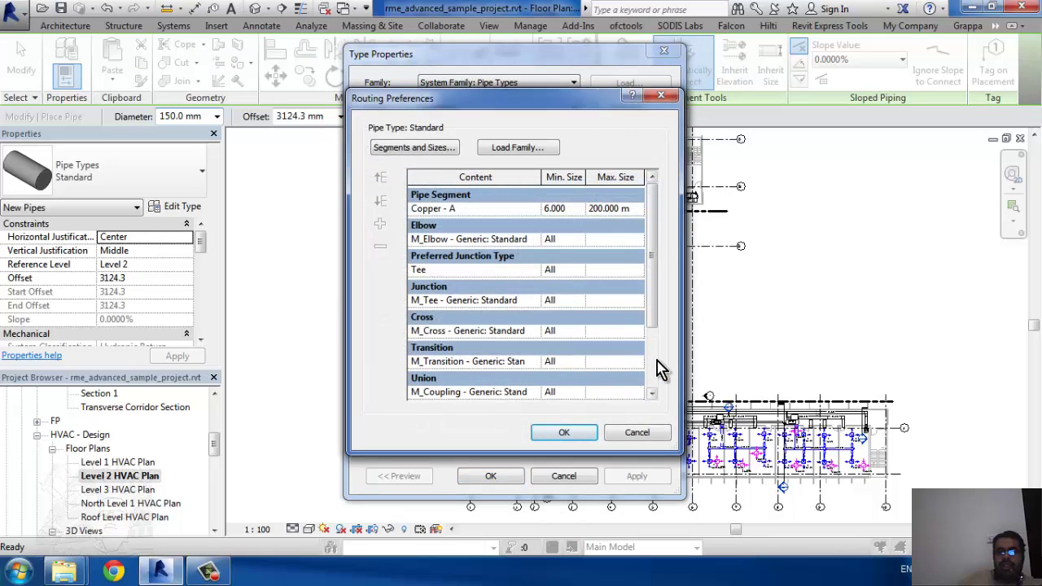
{"action": "scroll", "coordinate": [658, 367], "scroll_direction": "down", "scroll_amount": 2}
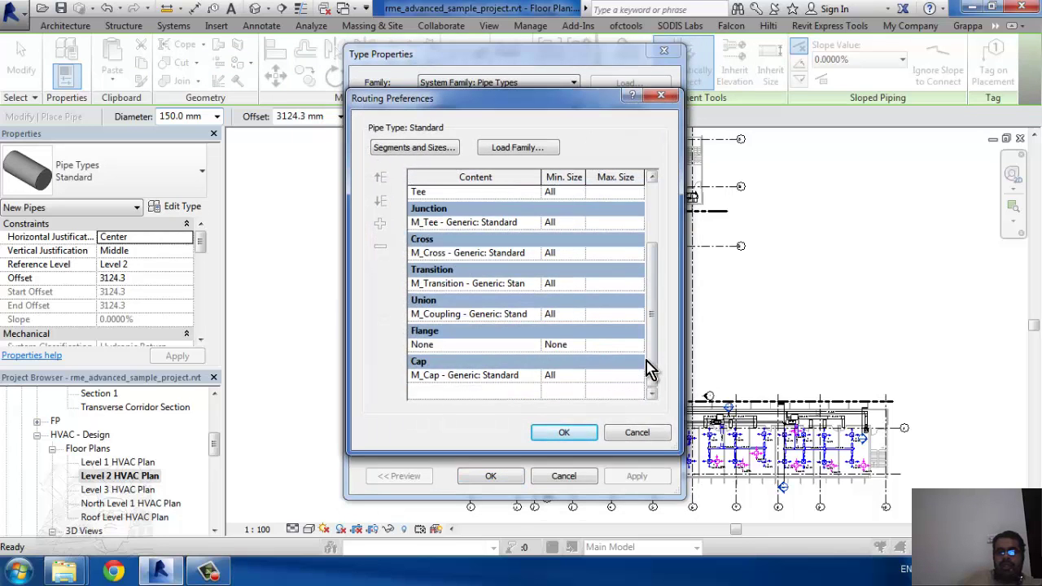
{"action": "left_click", "coordinate": [533, 375]}
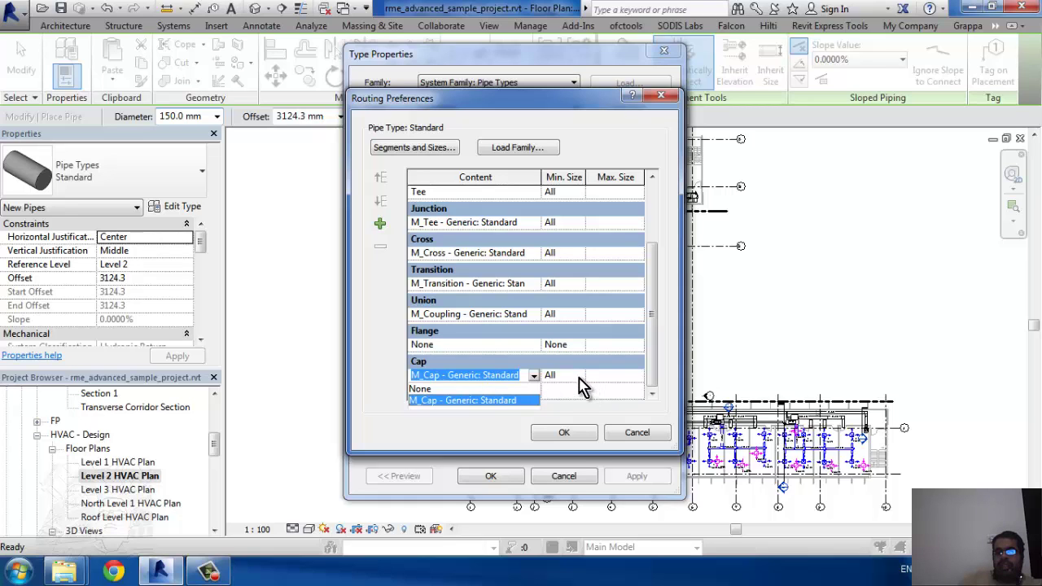
{"action": "left_click", "coordinate": [580, 378]}
{"action": "left_click", "coordinate": [580, 378]}
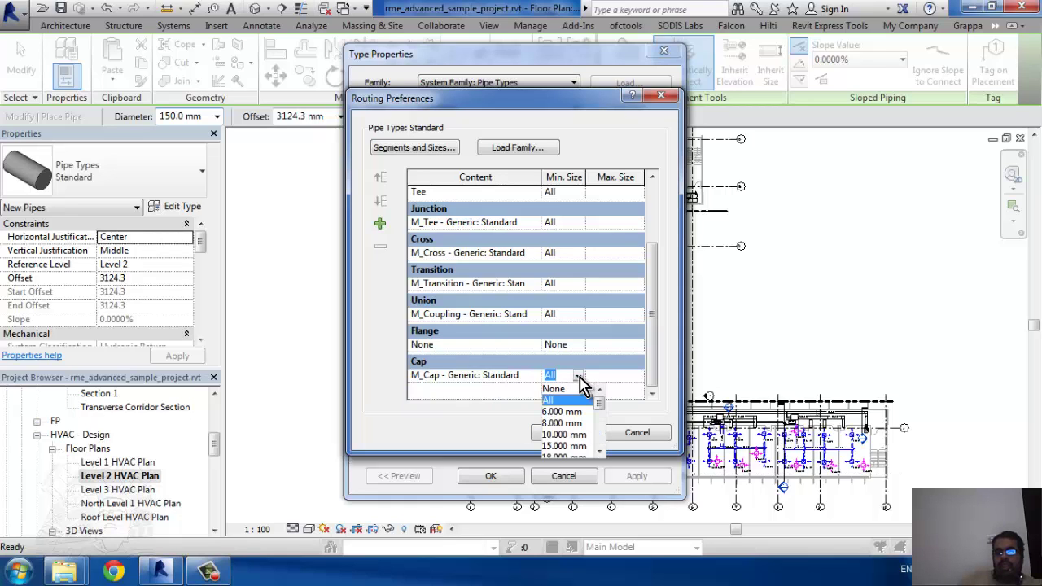
{"action": "left_click", "coordinate": [432, 417]}
{"action": "left_click", "coordinate": [542, 432]}
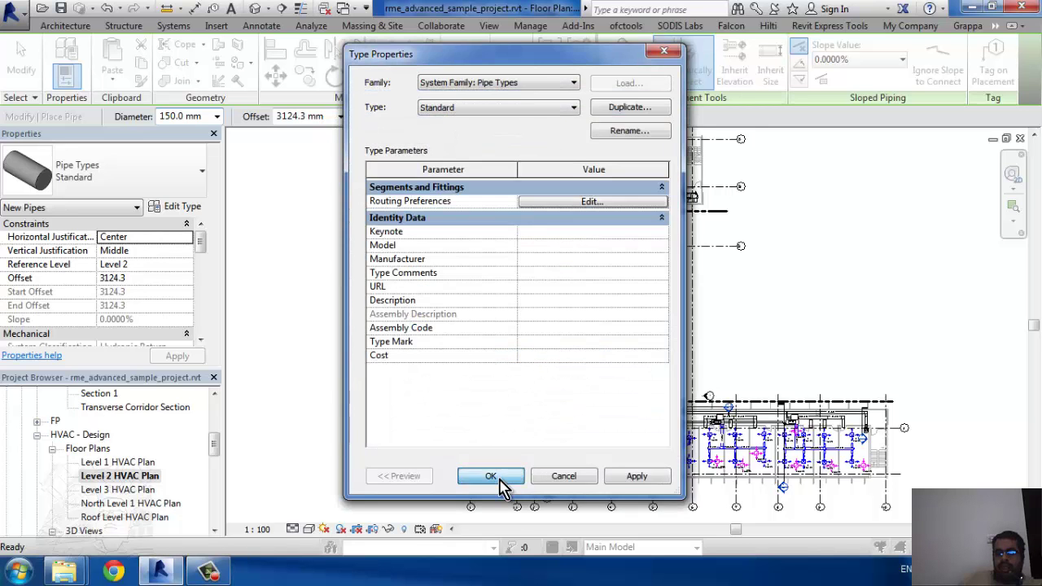
{"action": "left_click", "coordinate": [500, 480]}
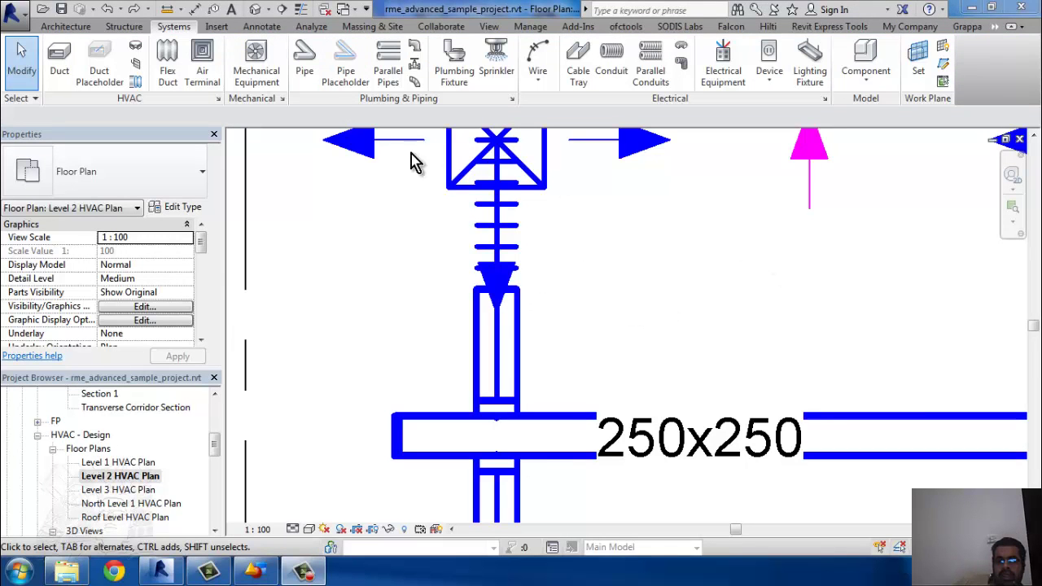
Step: Mount an M_Supply Diffuser - Sidewall 450 x 200 air terminal directly on the 250x250 duct
{"action": "left_click", "coordinate": [209, 53]}
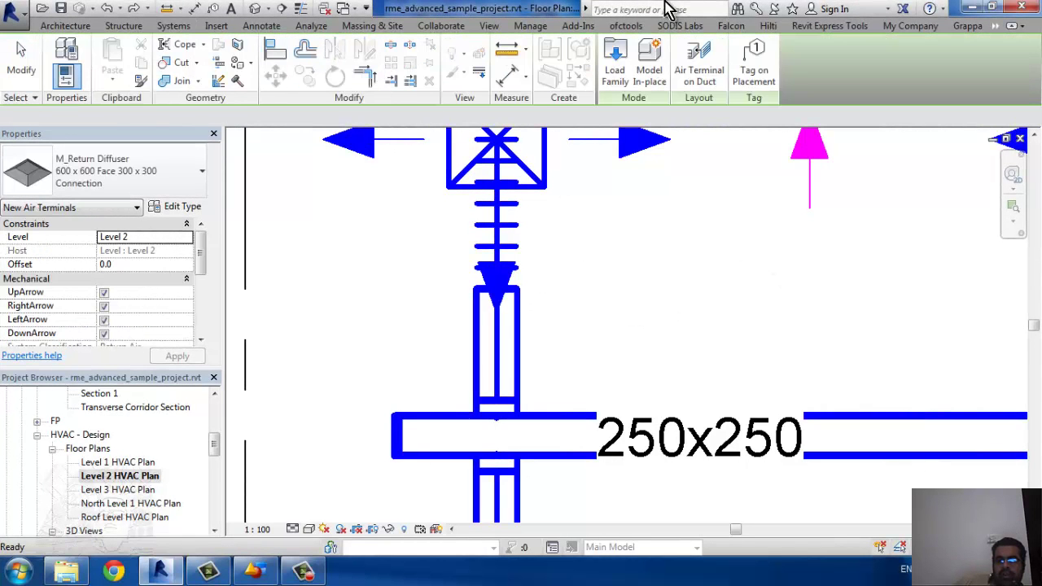
{"action": "left_click", "coordinate": [708, 75]}
{"action": "left_click", "coordinate": [122, 171]}
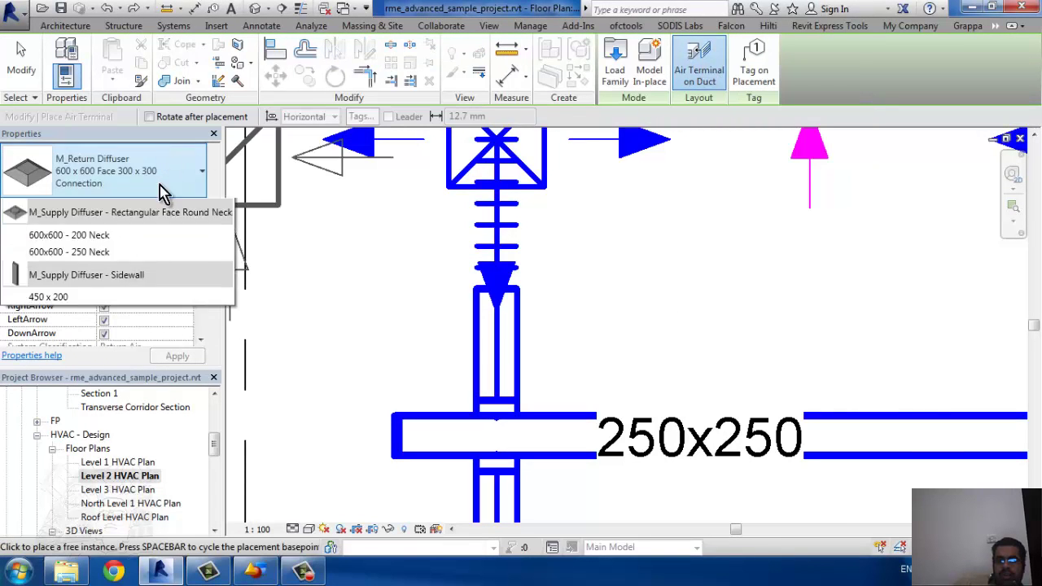
{"action": "left_click", "coordinate": [98, 484]}
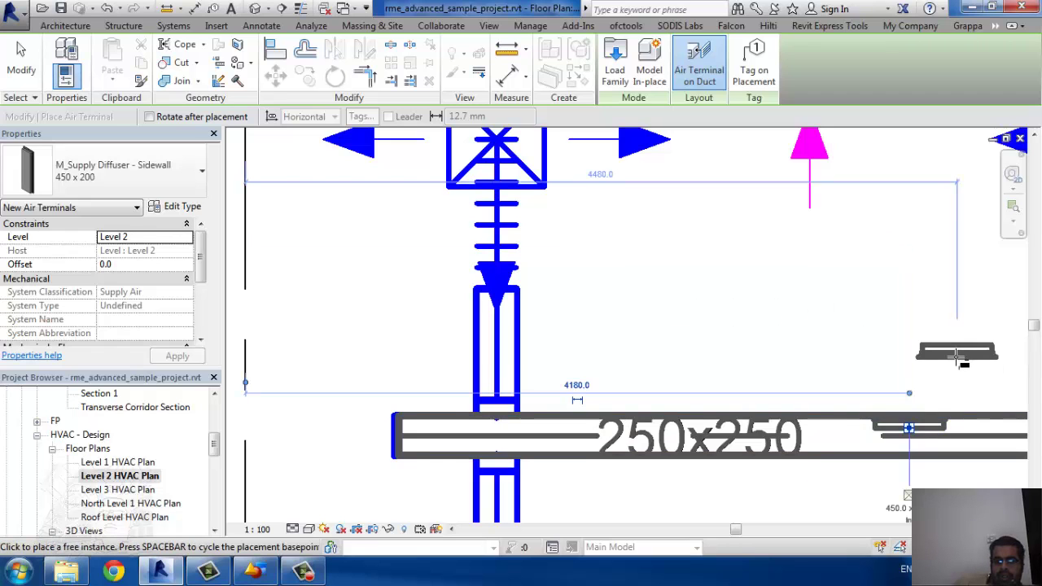
{"action": "key", "text": "Escape"}
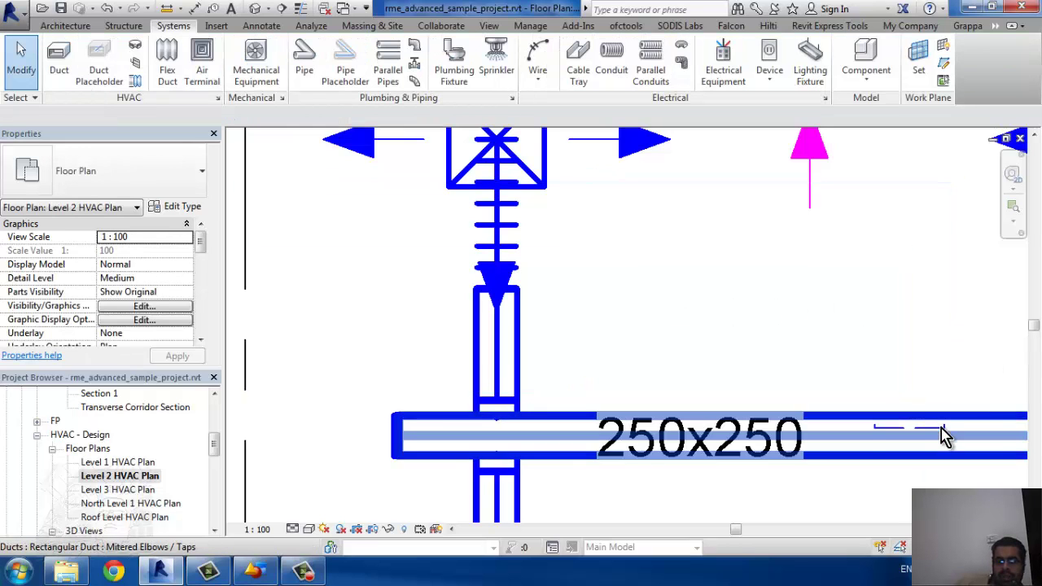
Step: Select the entire supply duct branch, then clear the selection
{"action": "key", "text": "Tab"}
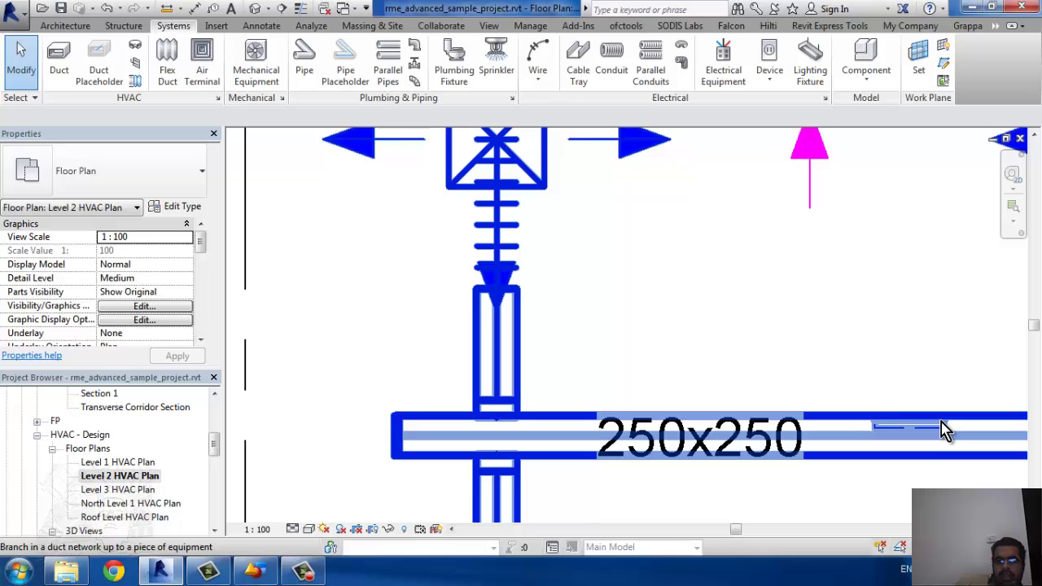
{"action": "left_click", "coordinate": [943, 430]}
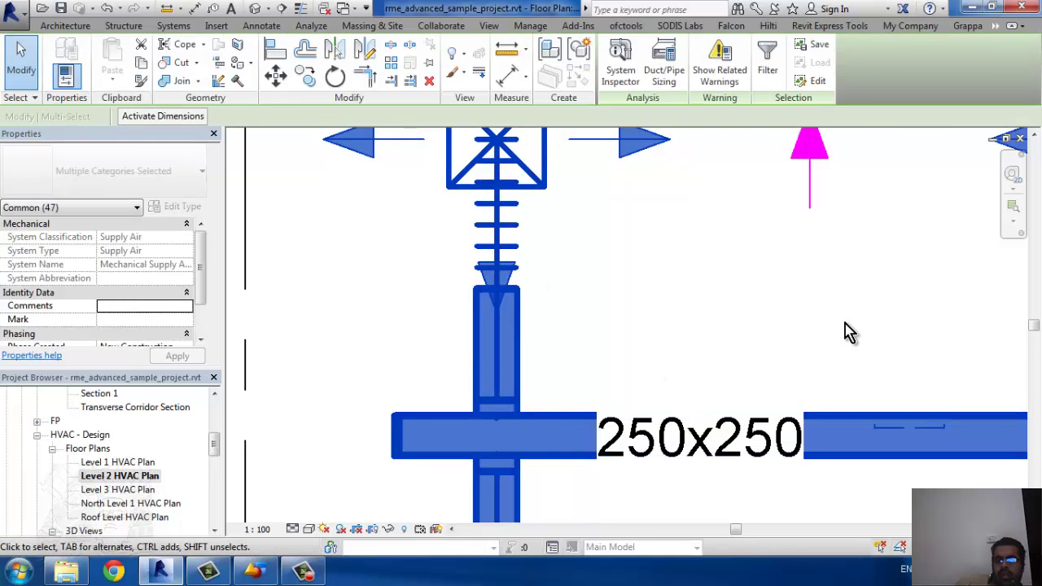
{"action": "key", "text": "Escape"}
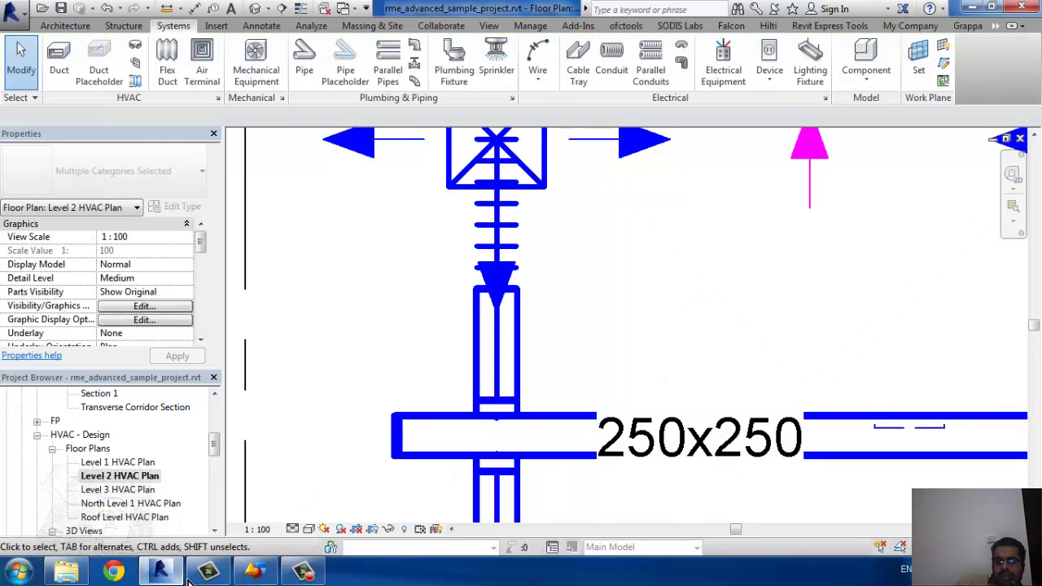